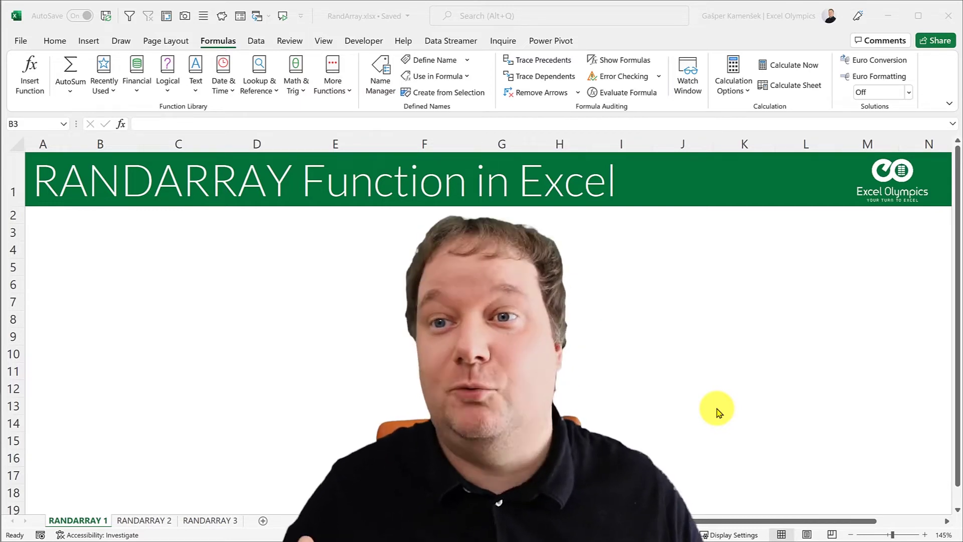
Select cell C4 and start a RANDARRAY formula from the autocomplete list.
left_click(154, 241)
left_click_drag(182, 239, 181, 250)
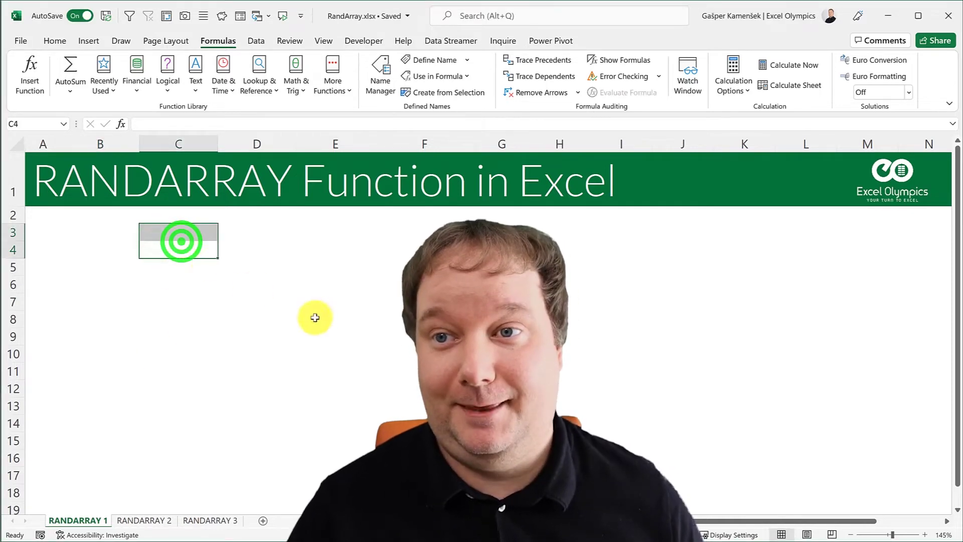
left_click(189, 250)
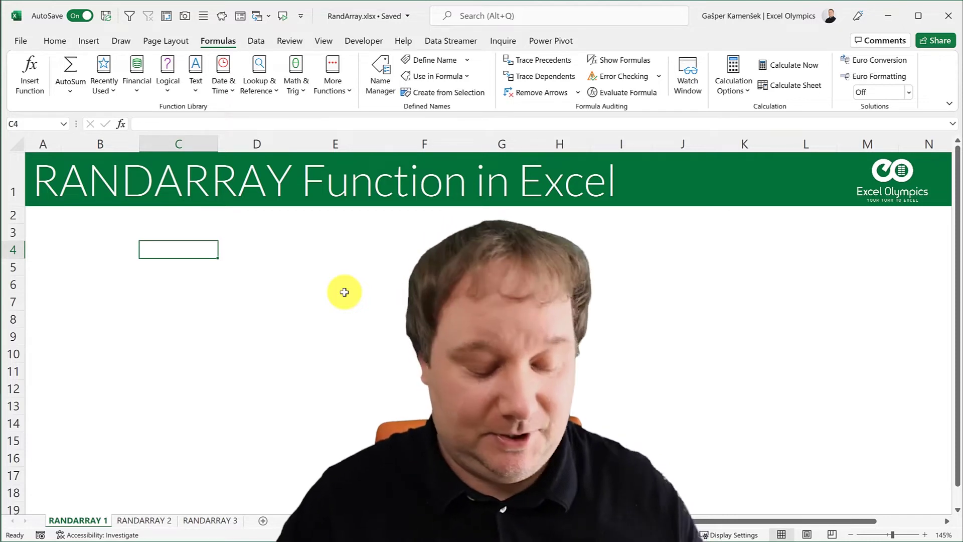
type("=RAND")
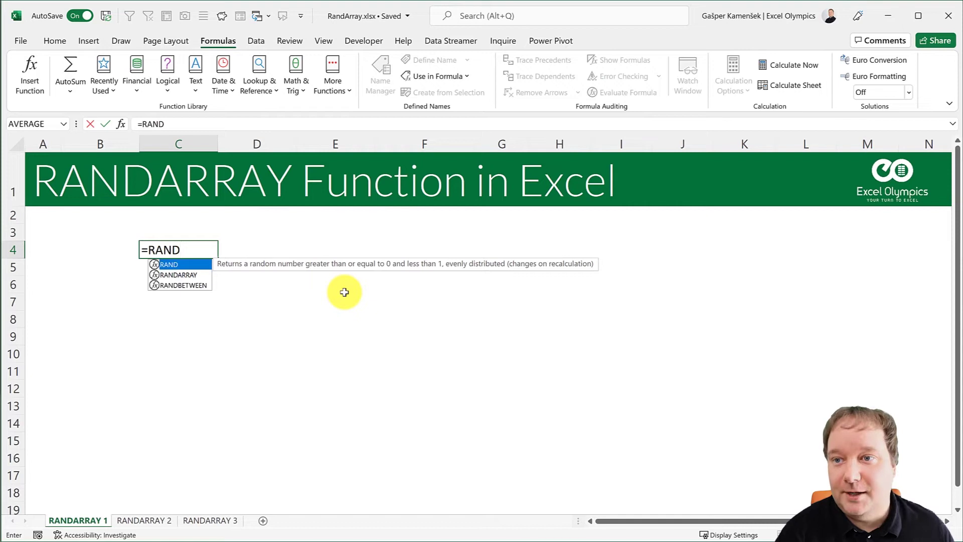
key("Down")
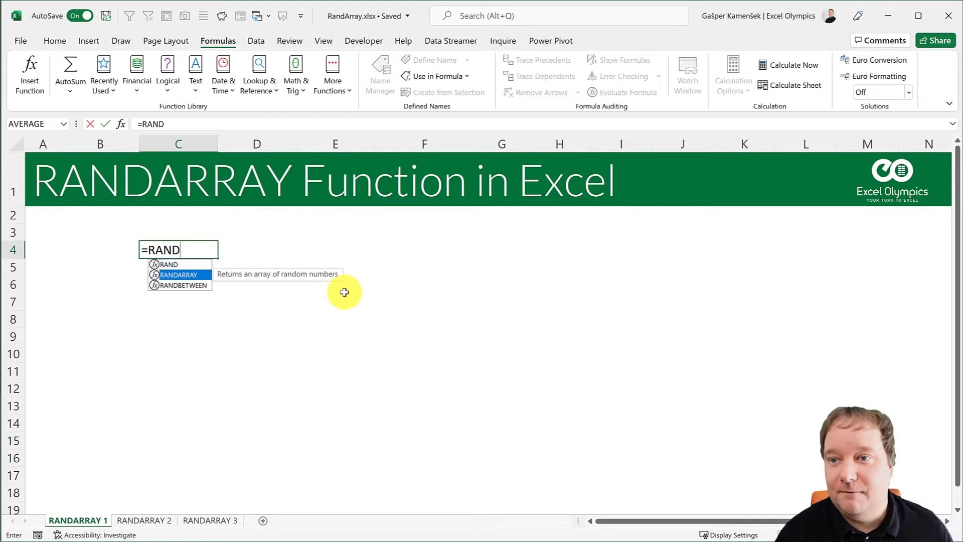
key("Tab")
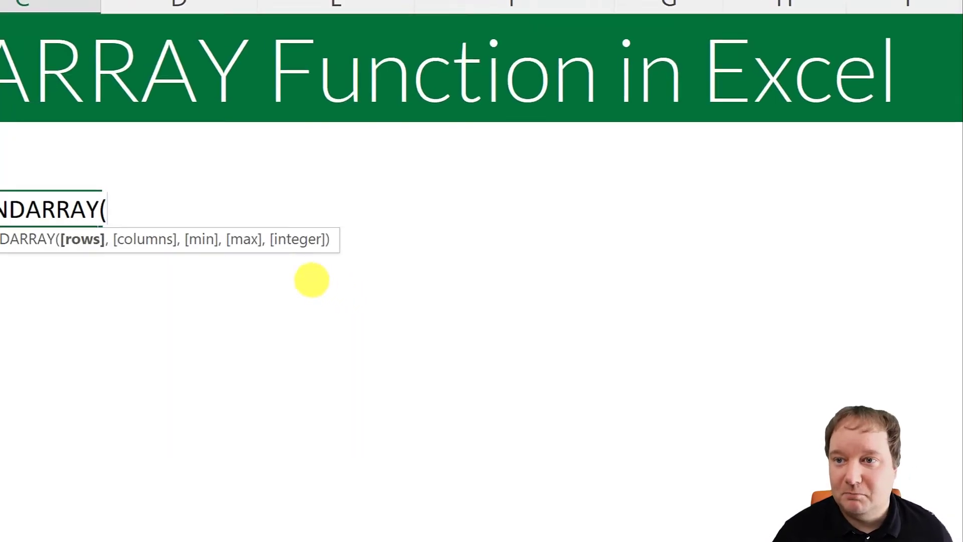
Complete =RANDARRAY() with no arguments so C4 returns one random decimal.
left_click(114, 234)
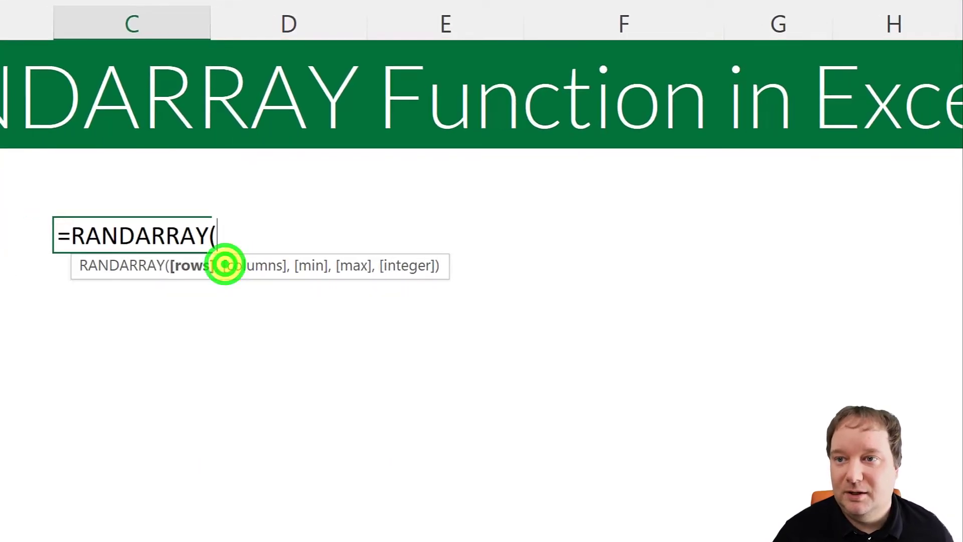
left_click_drag(191, 279, 201, 348)
left_click_drag(264, 285, 277, 360)
left_click_drag(326, 285, 326, 393)
left_click_drag(357, 313, 376, 374)
left_click_drag(421, 283, 420, 378)
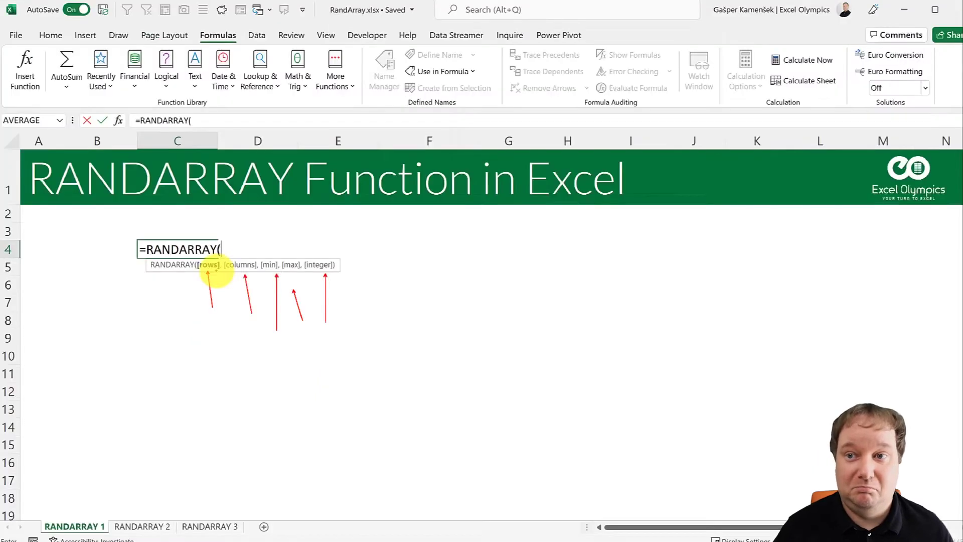
type(")")
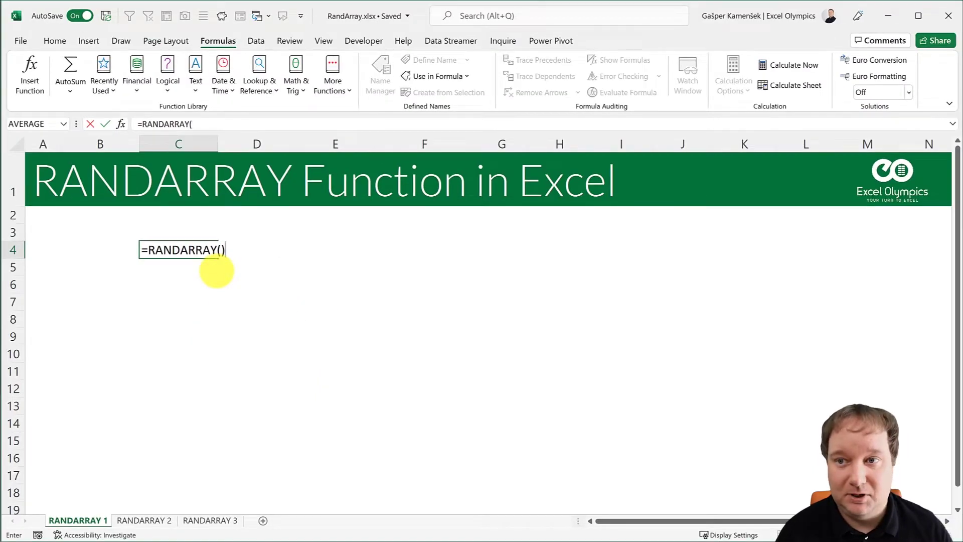
key("Return")
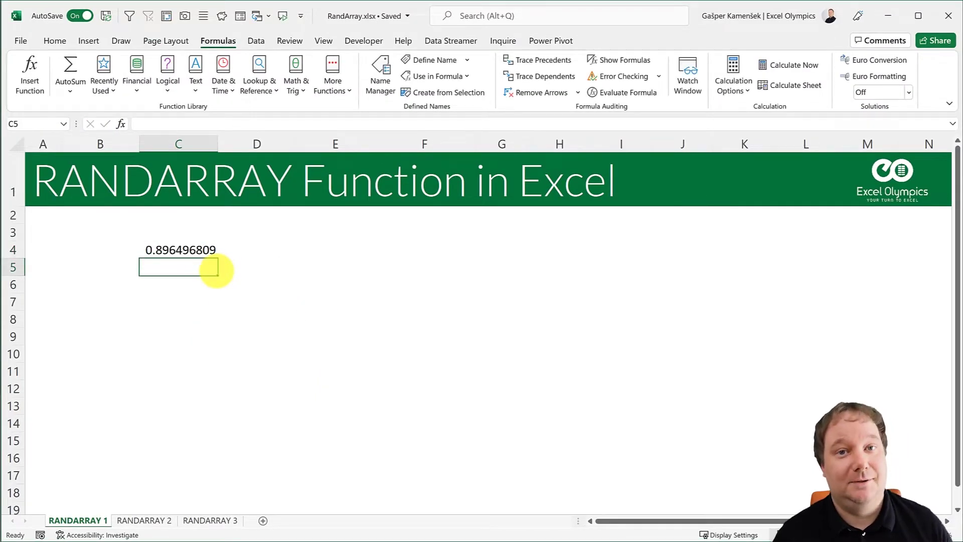
left_click(201, 248)
Replace C4's formula with =RAND() to show a random decimal.
key("Delete")
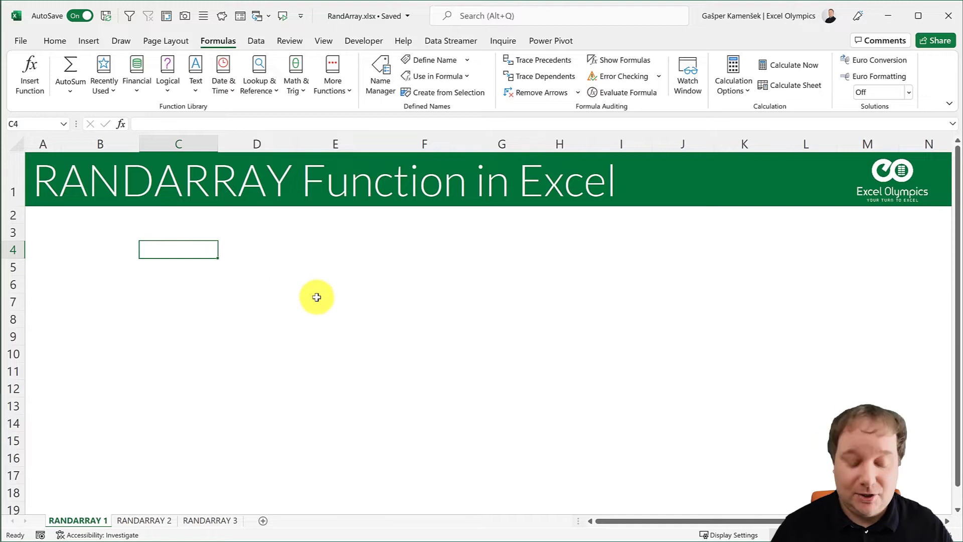
type("=RAND()")
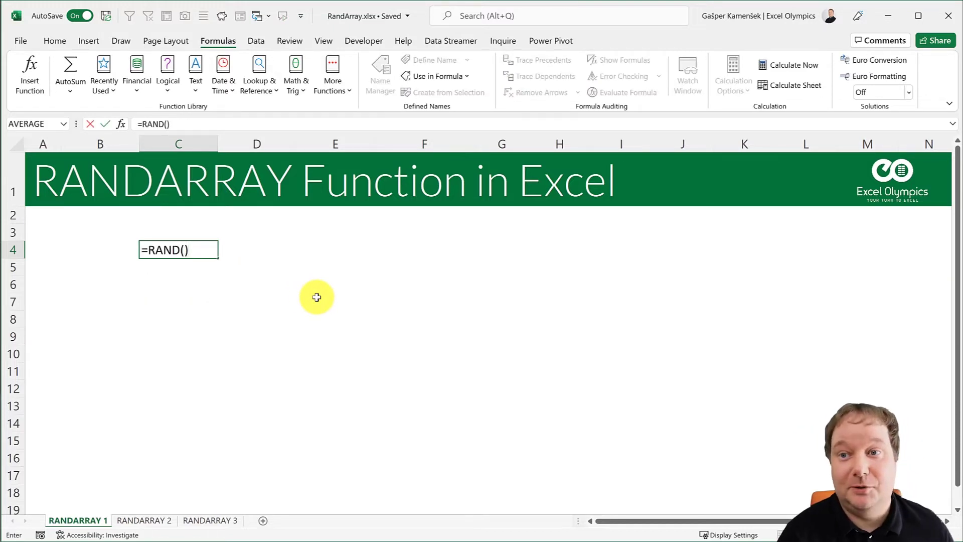
key("Return")
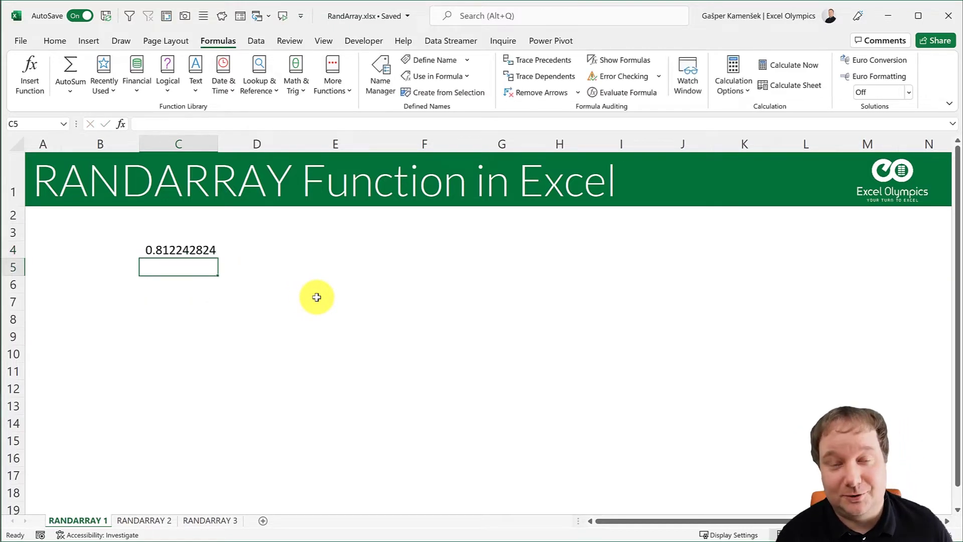
key("Up")
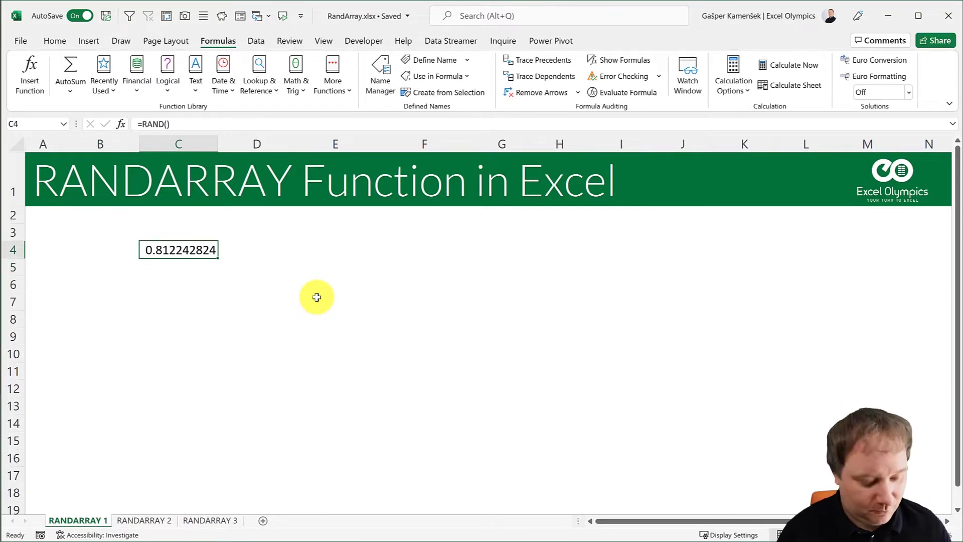
Enter =RANDBETWEEN(1,10) in C4, check the result, then clear the cell.
type("=RANDBE")
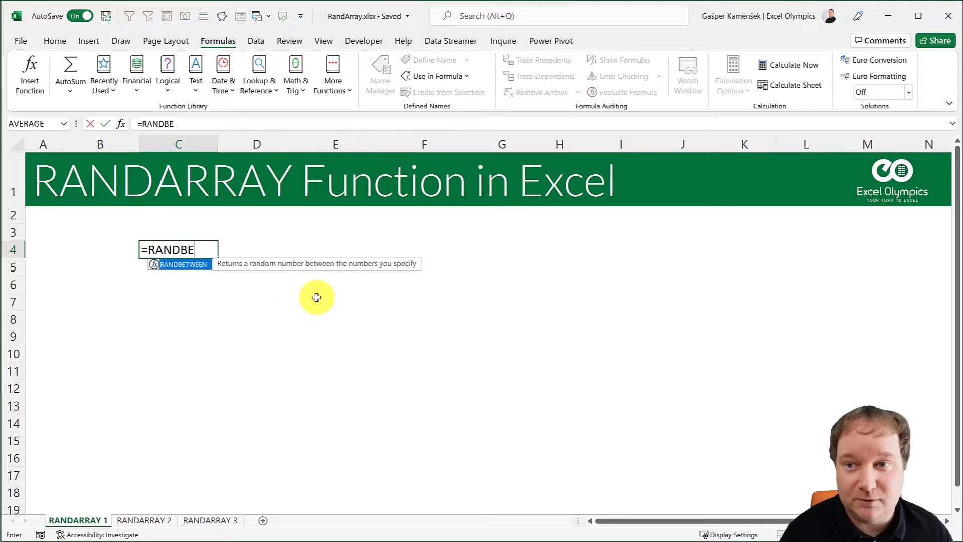
key("Tab")
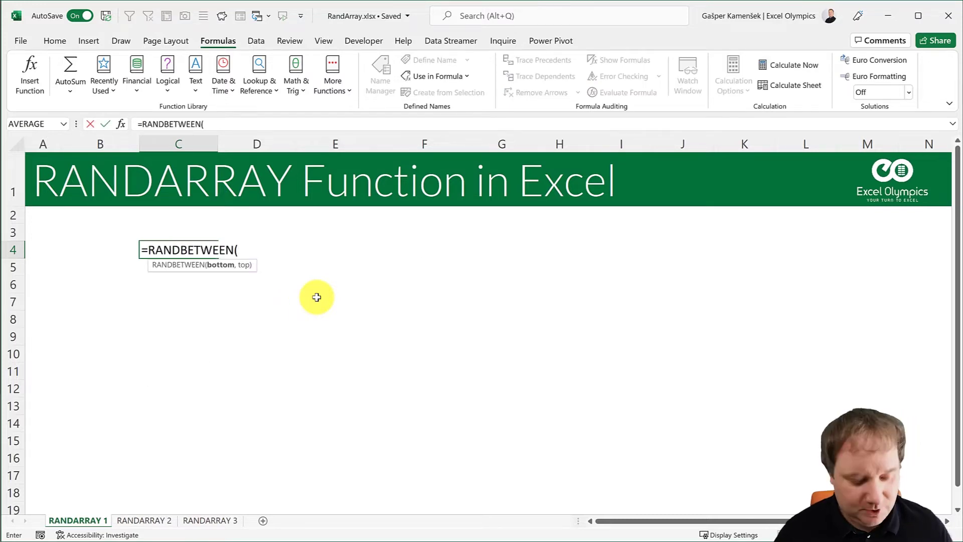
type("1,")
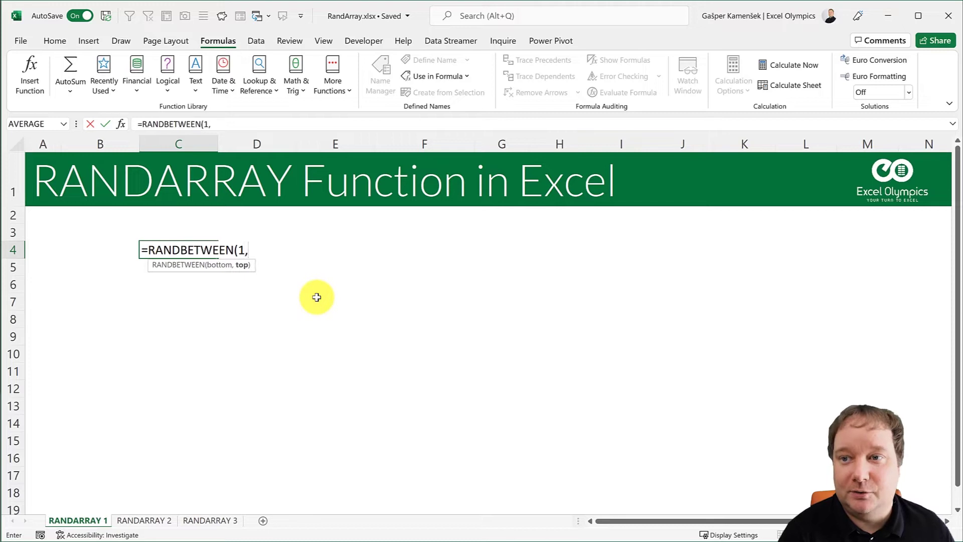
type("10)")
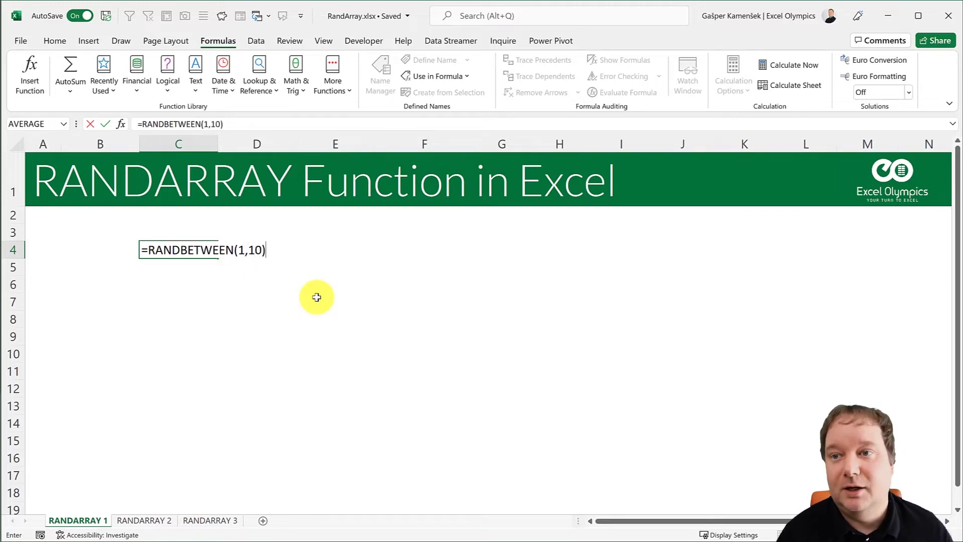
key("ctrl+Return")
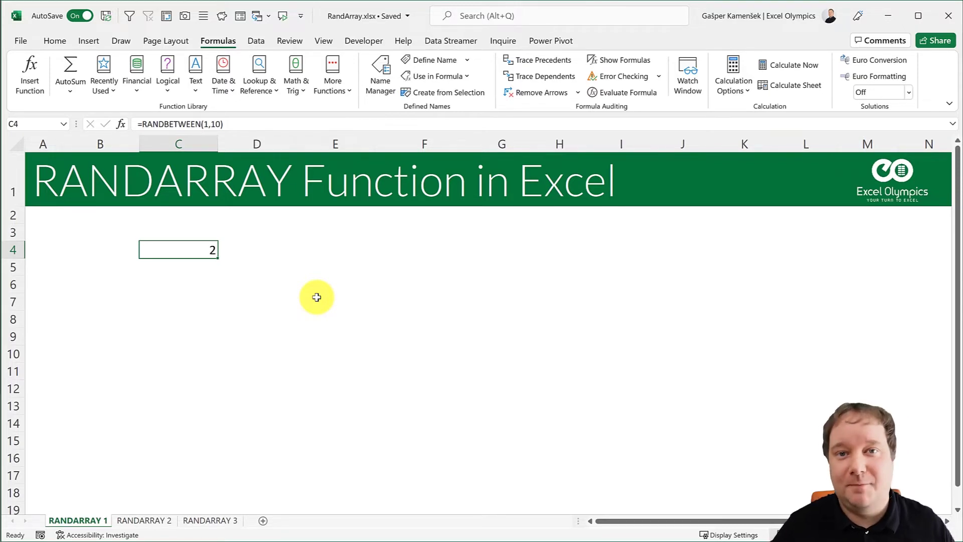
key("Delete")
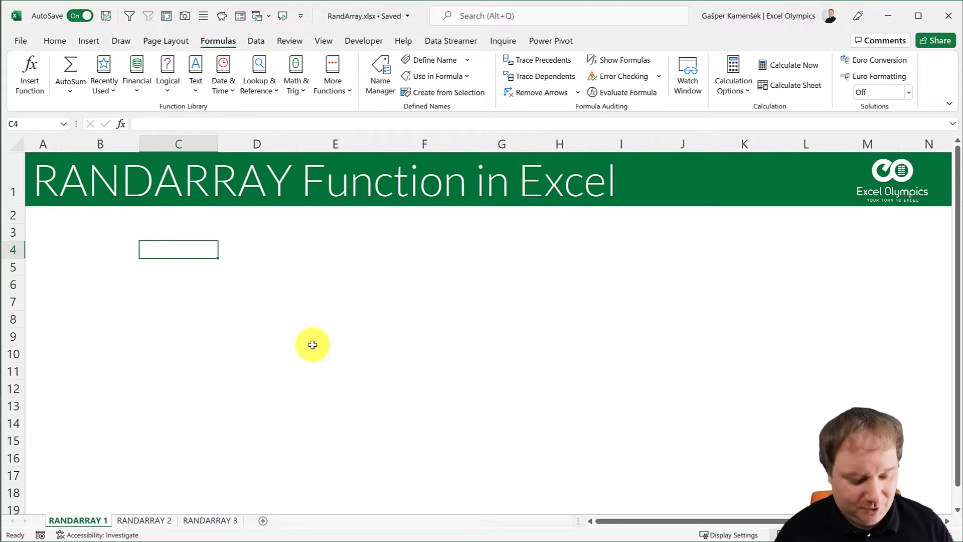
Enter =RANDARRAY(,,1,10,1) in C4 to return a random whole number from 1 to 10.
type("=RAND")
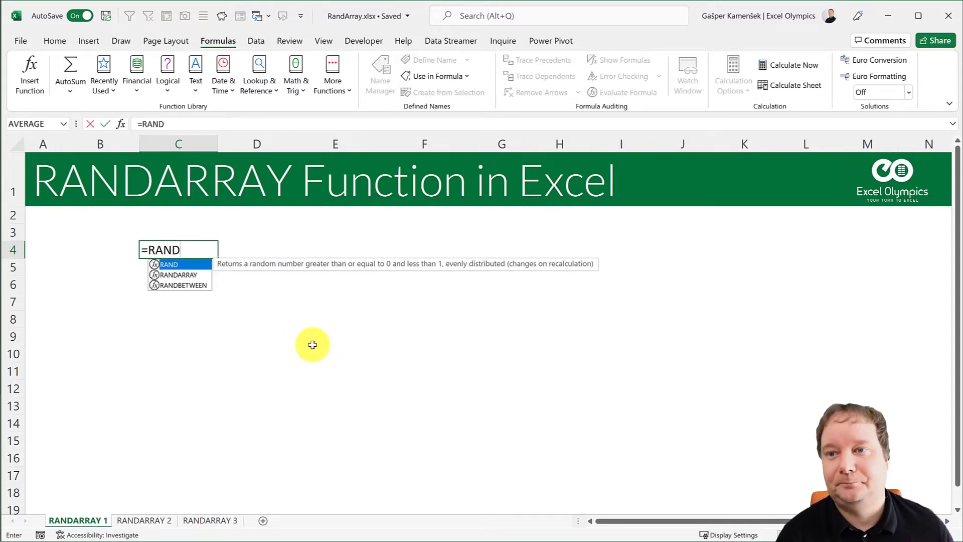
key("Down")
key("Tab")
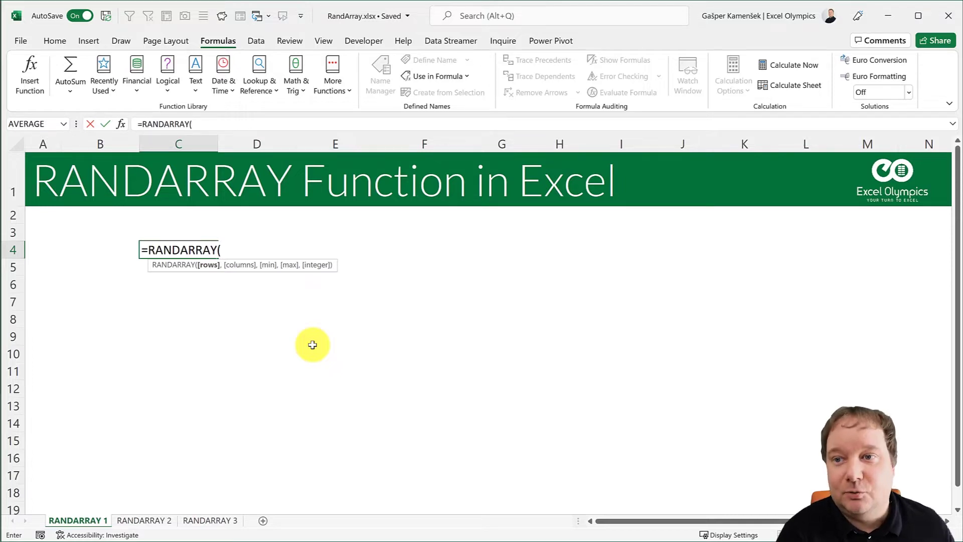
type(",")
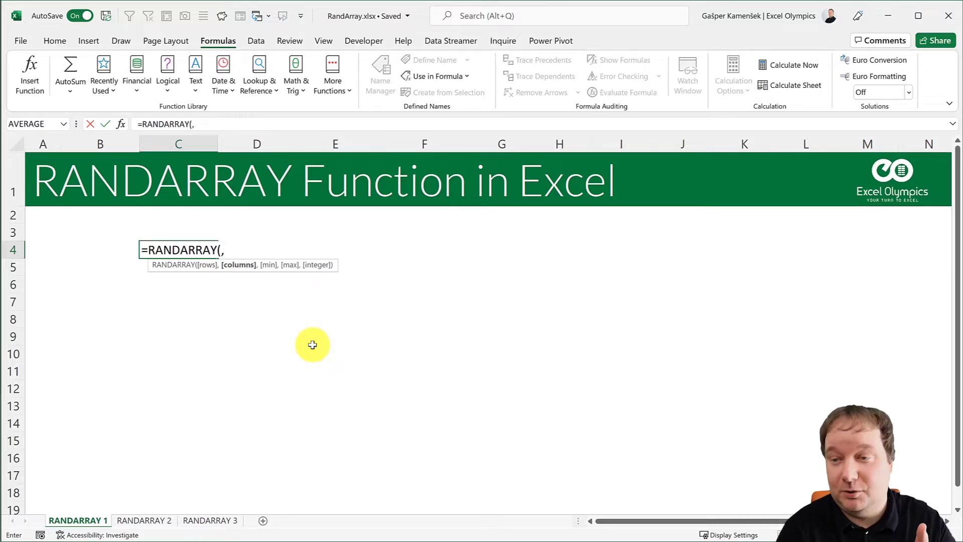
type(",")
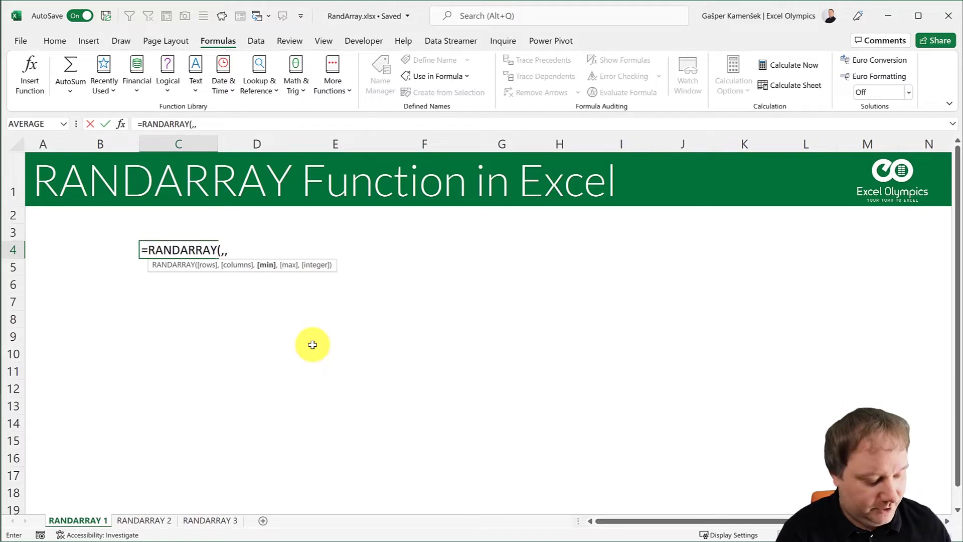
type("1,10")
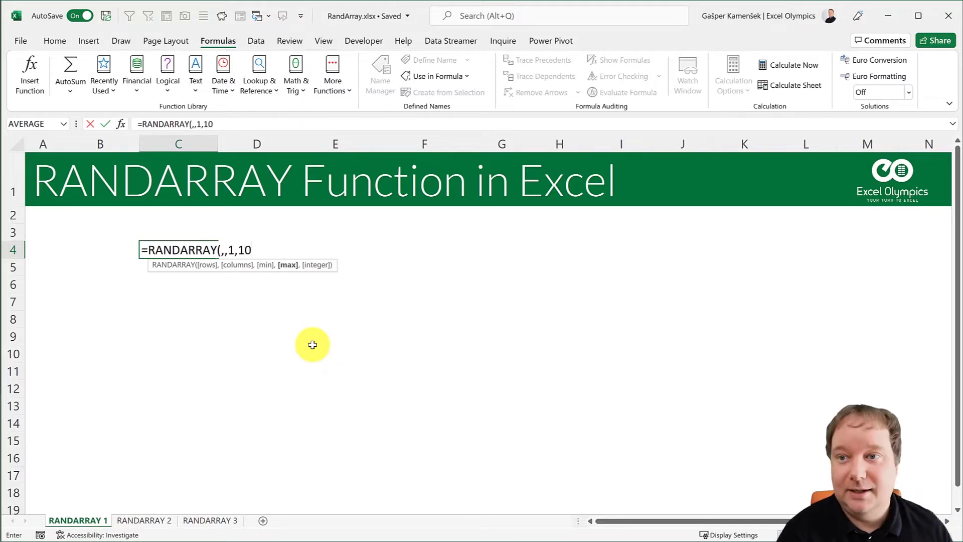
type(",")
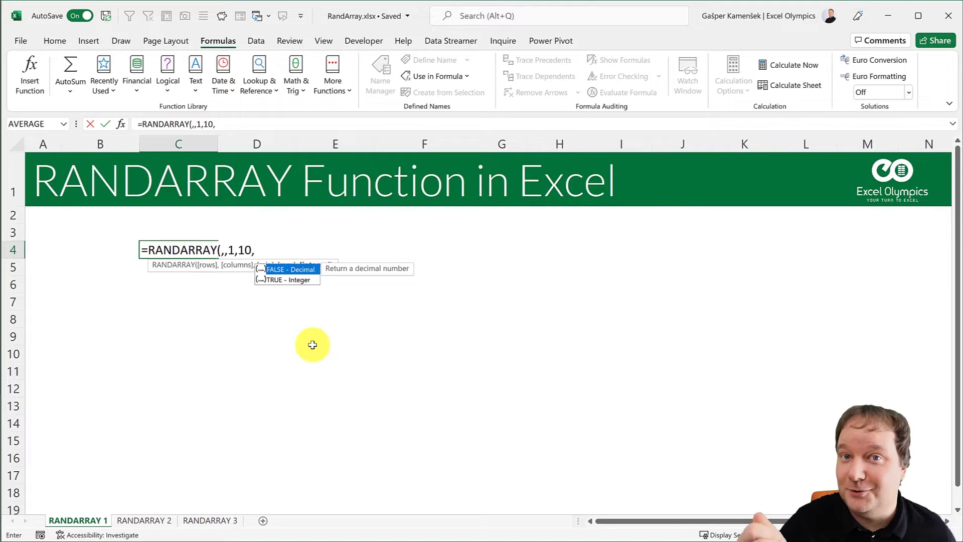
type("1")
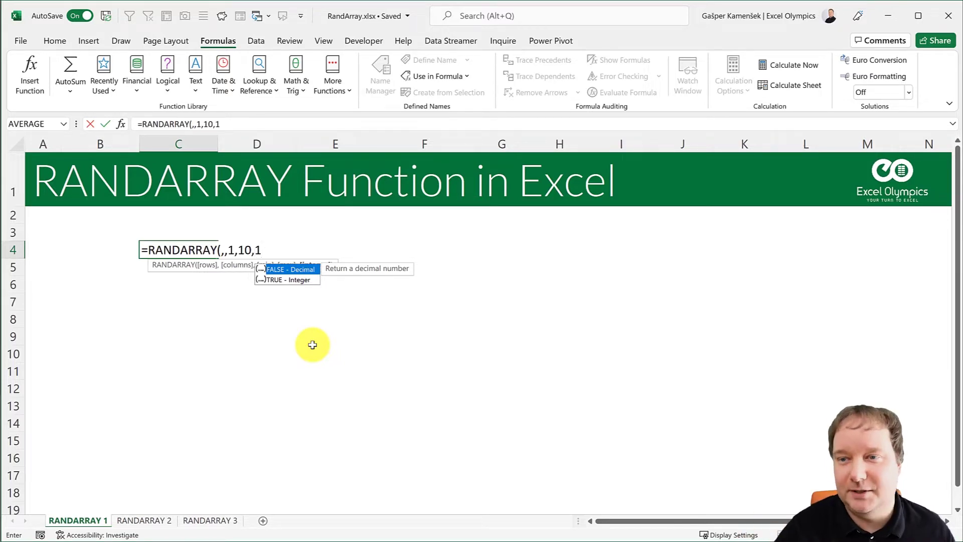
type(")")
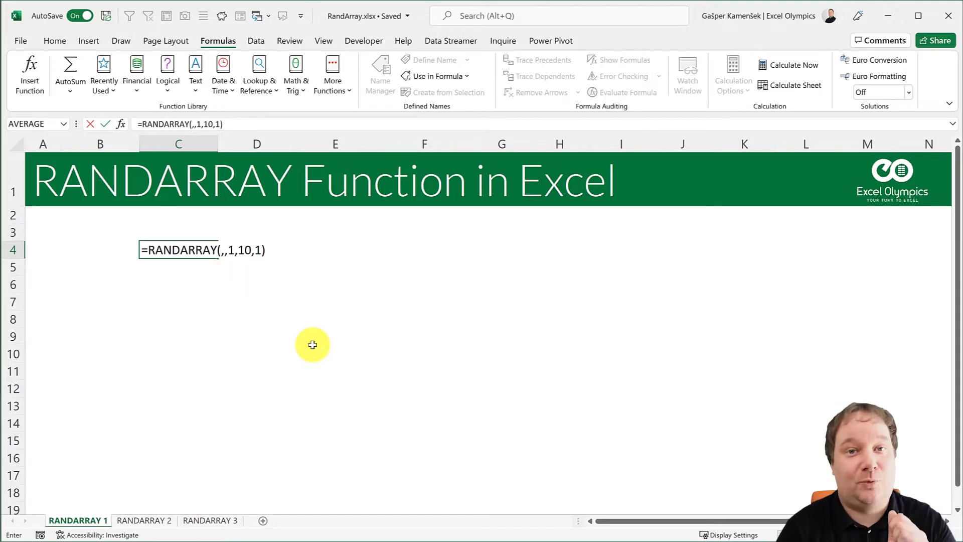
key("Return")
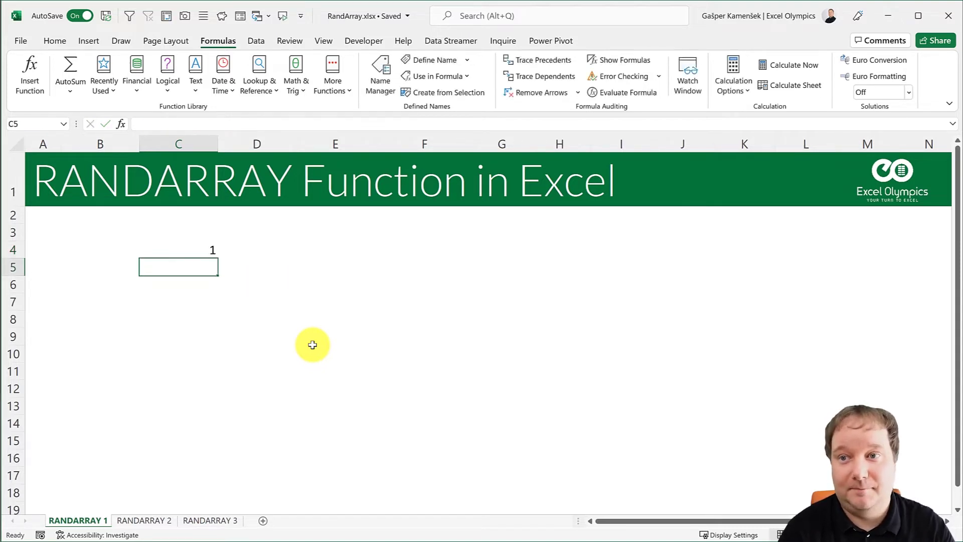
key("Up")
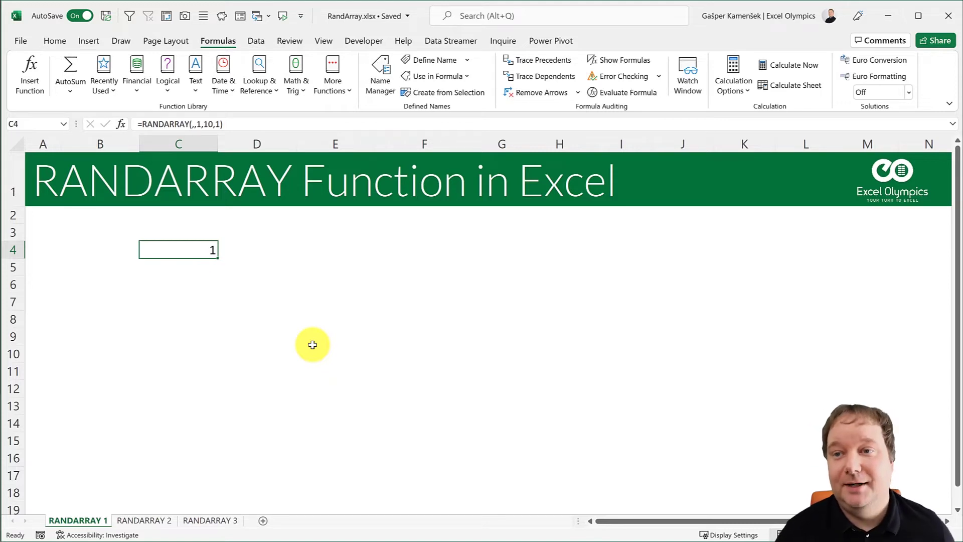
left_click(319, 283)
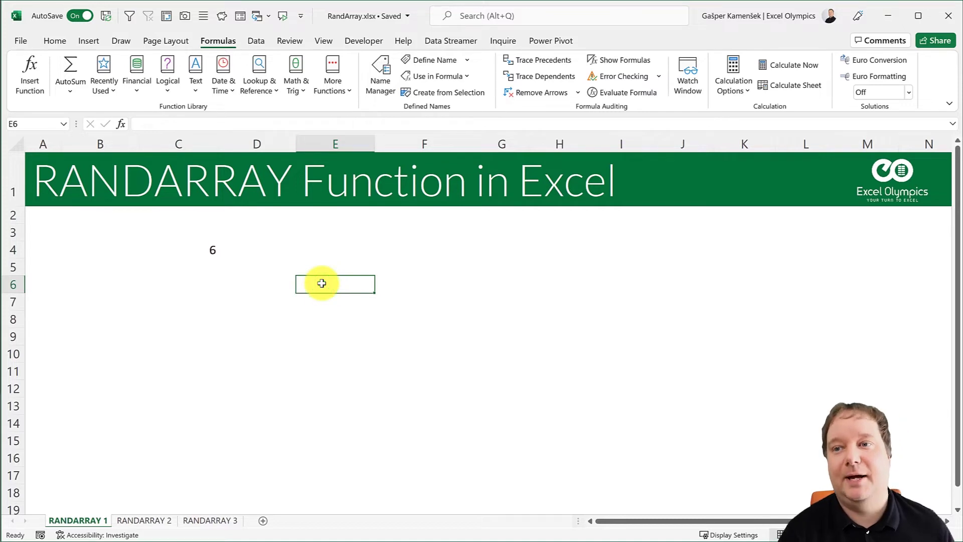
Regenerate C4's random value with F9 and test entries in E6, then empty E6.
key("F9")
key("F9")
key("F9")
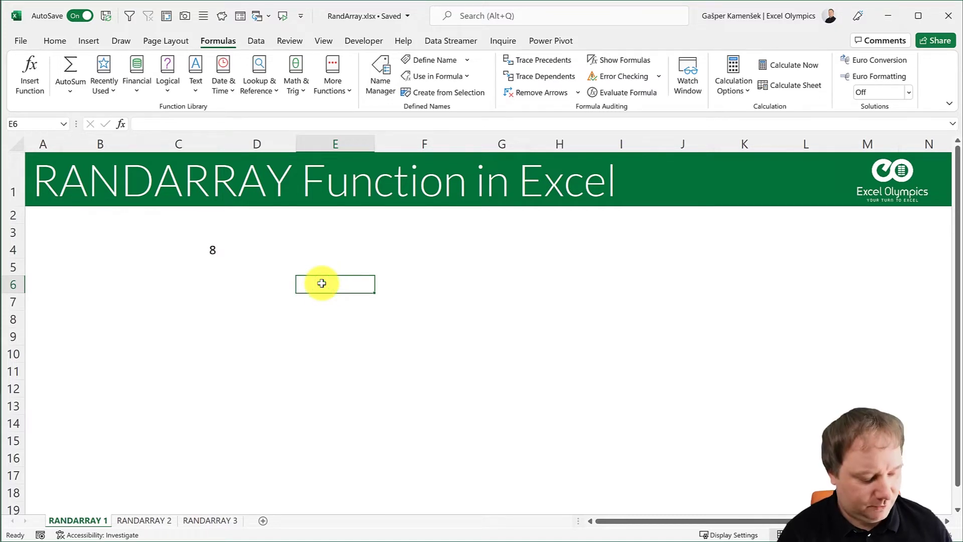
type("a")
key("Return")
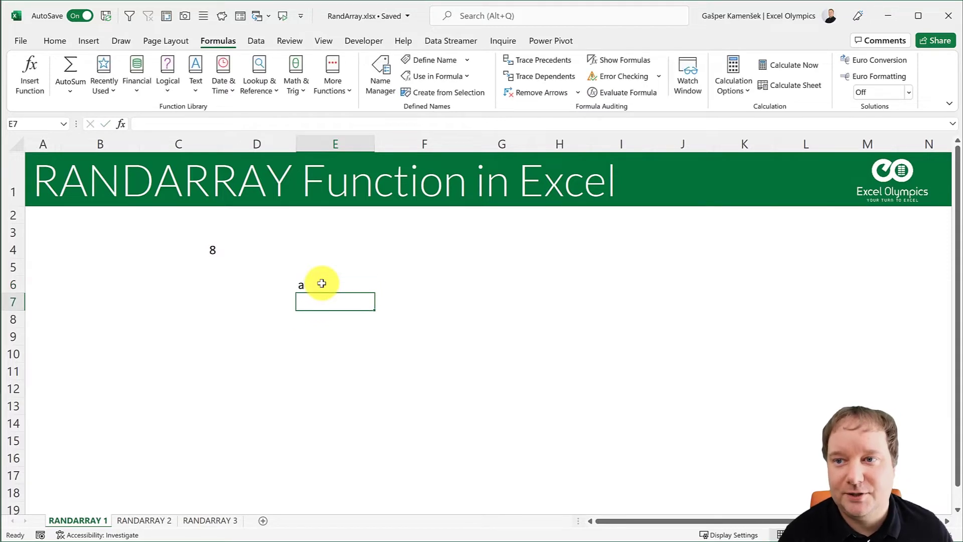
left_click(322, 283)
type("sfa")
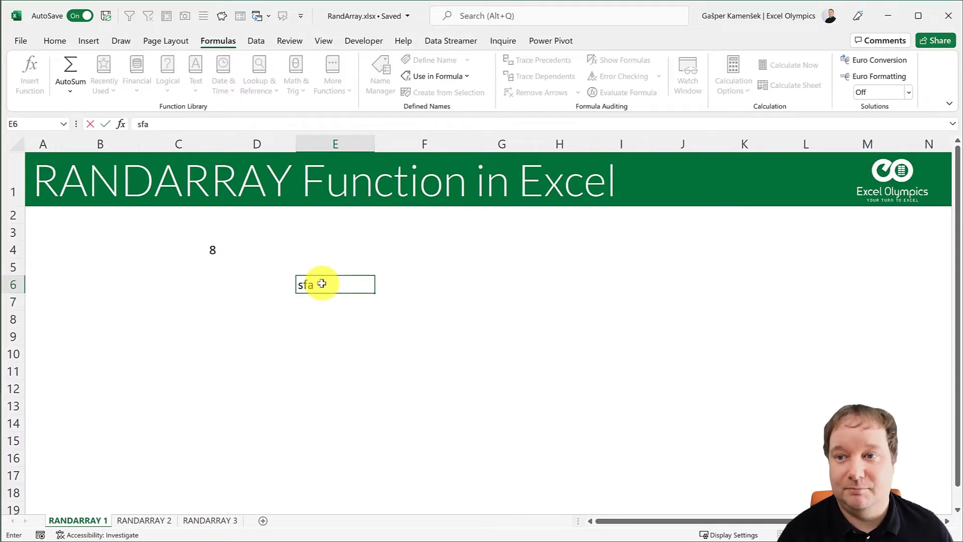
key("Return")
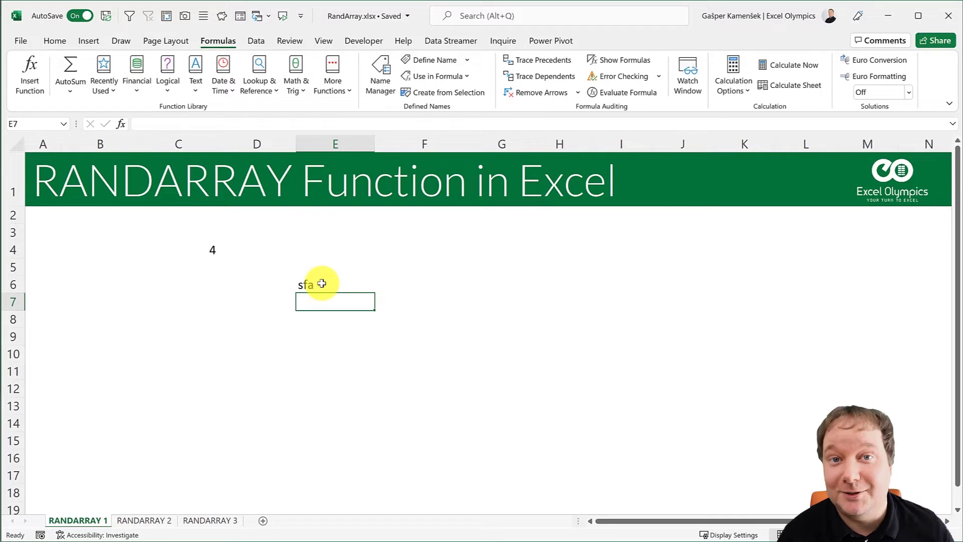
left_click(321, 283)
key("Delete")
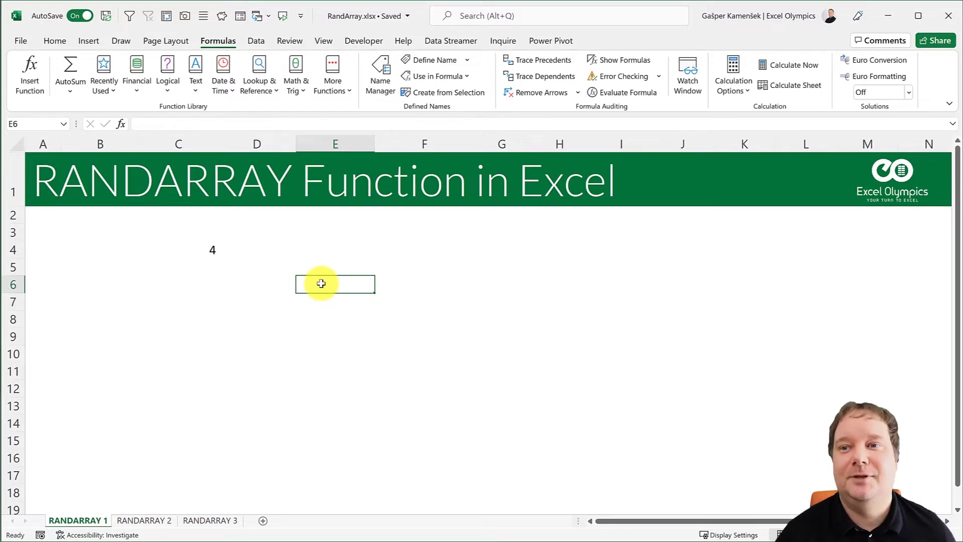
Show the Function Arguments breakdown for C4's RANDARRAY formula.
left_click(218, 256)
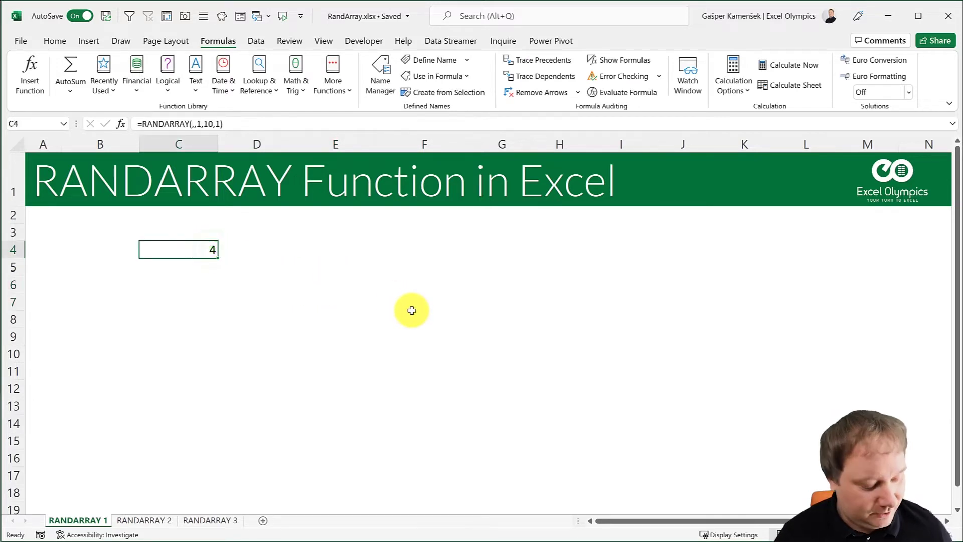
key("F2")
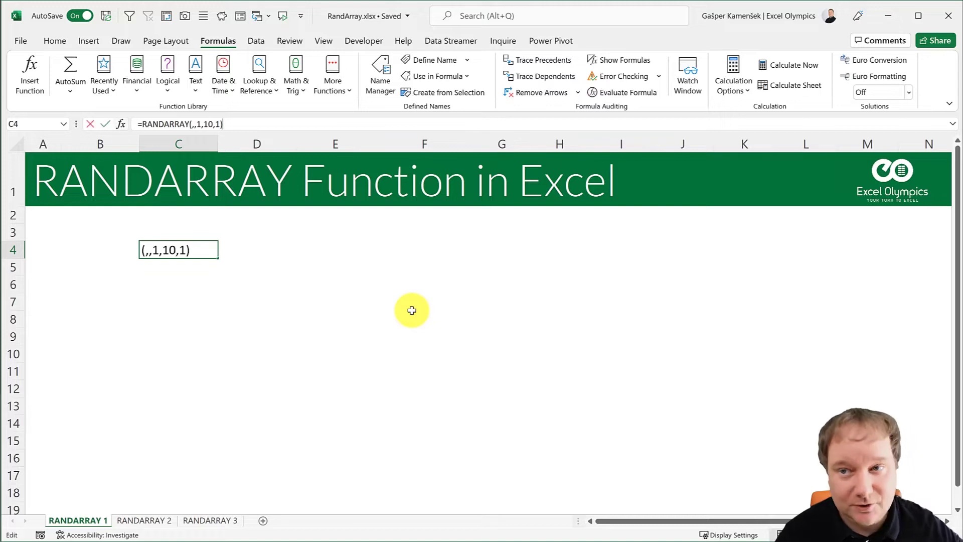
key("shift+F3")
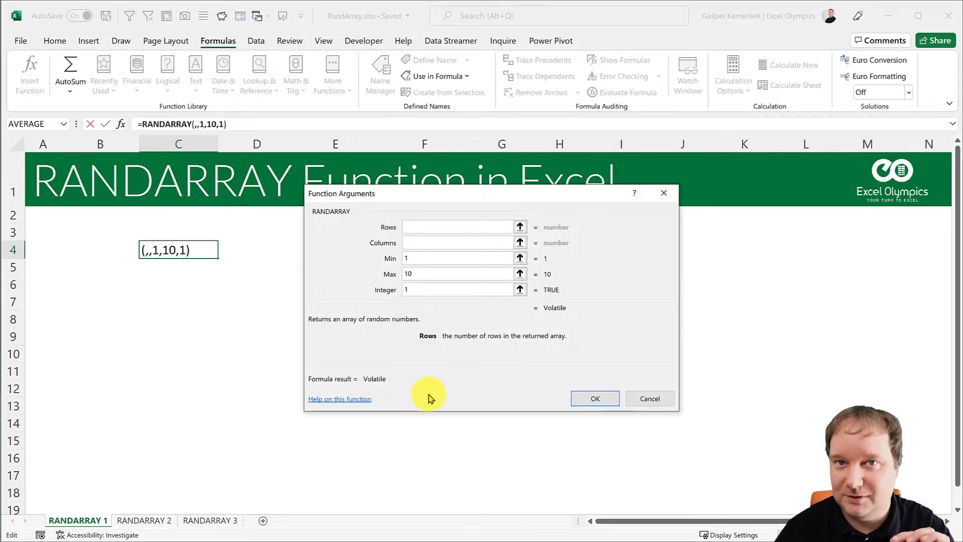
Cancel the RANDARRAY arguments dialog, clear C4, and begin a new RAND formula.
left_click(646, 399)
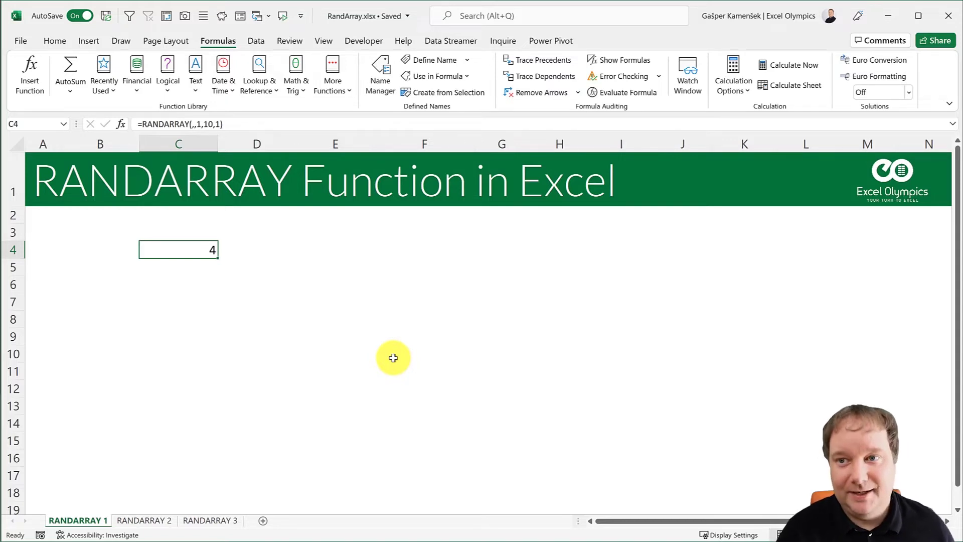
key("Delete")
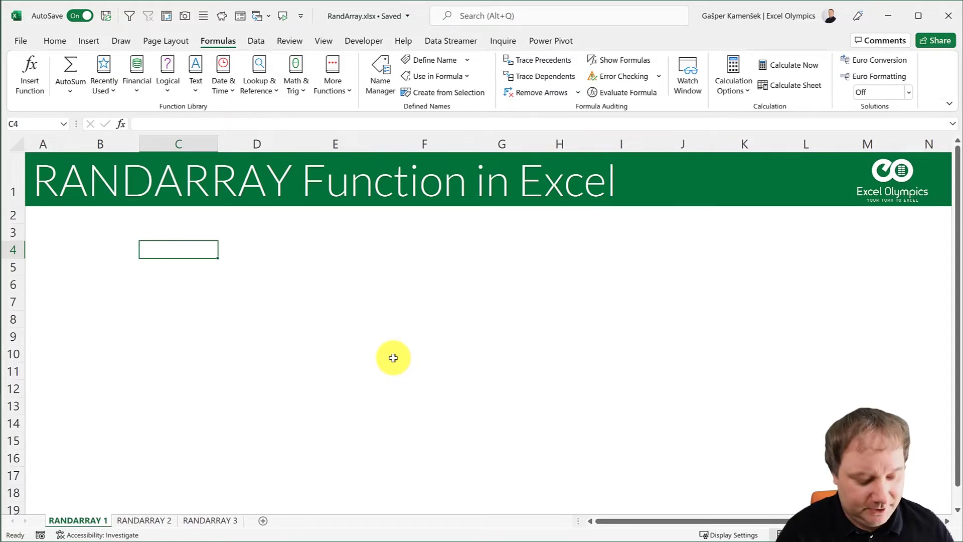
type("=")
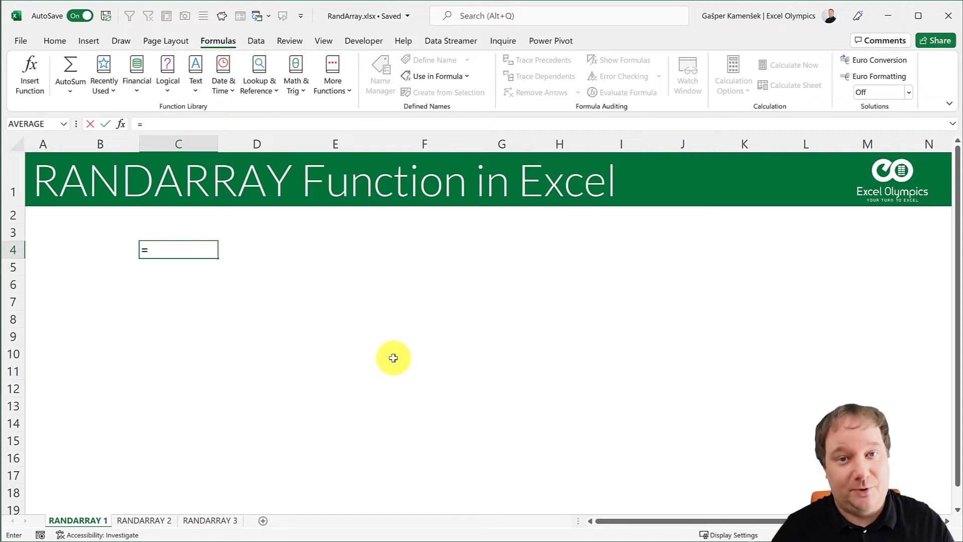
type("RAND")
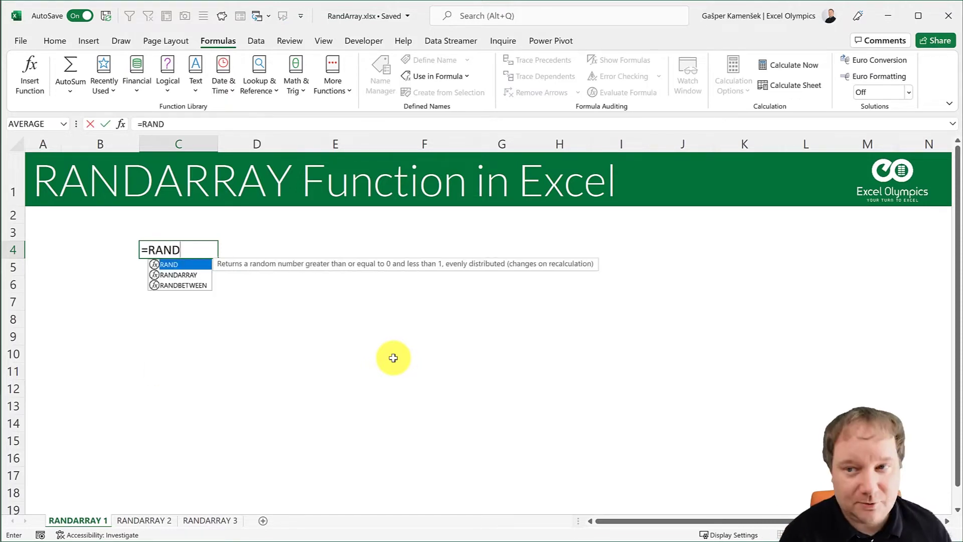
Enter =RANDARRAY(10,5,20,100) in C4, spilling a 10×5 block of decimals between 20 and 100.
key("Down")
key("Tab")
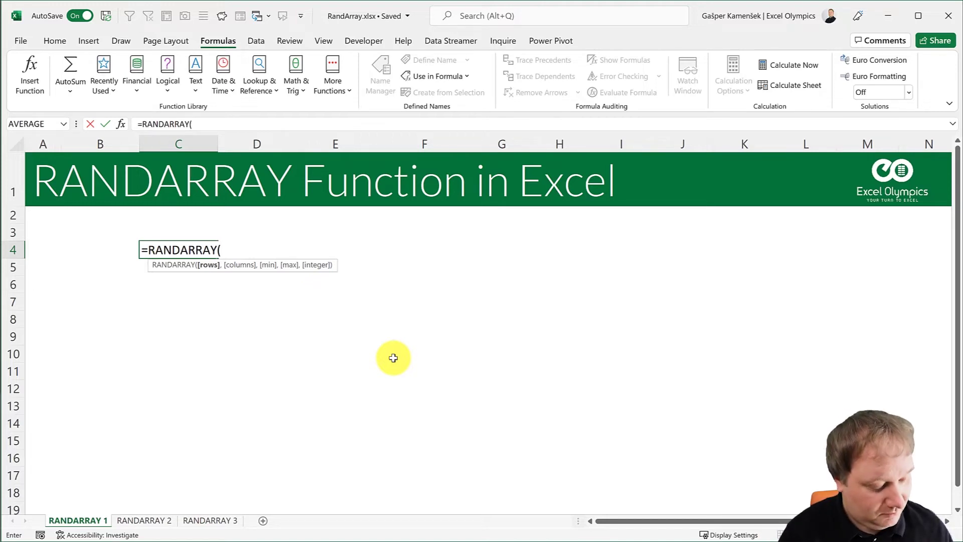
type("10,5")
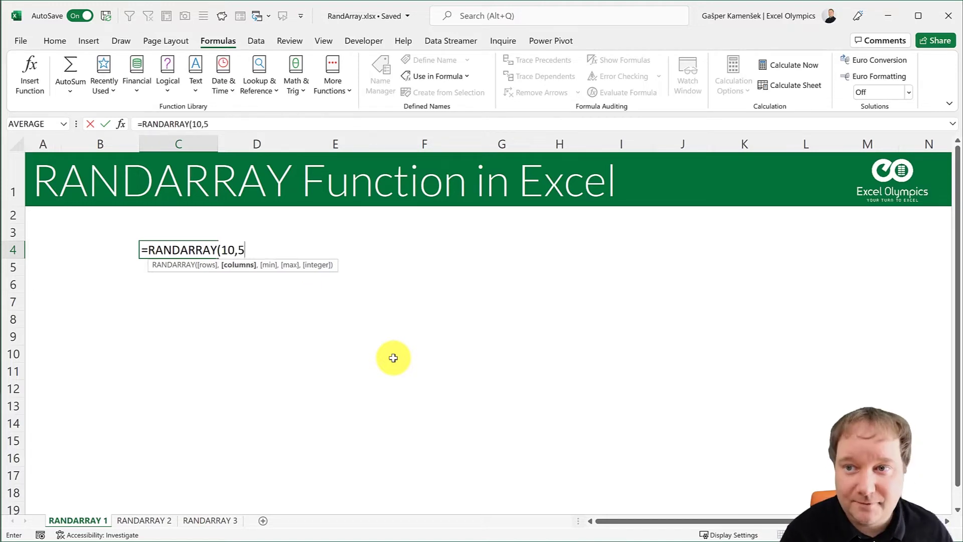
type(",")
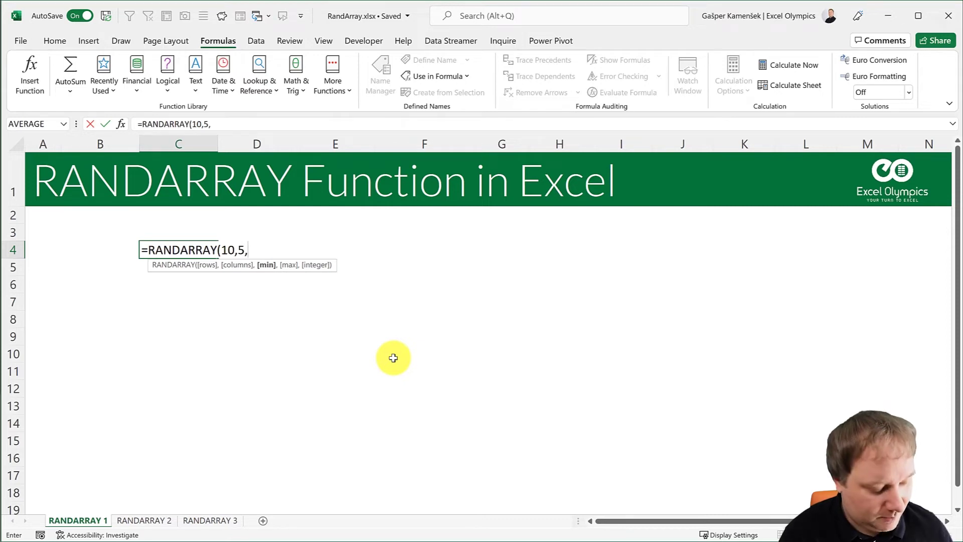
type("20,")
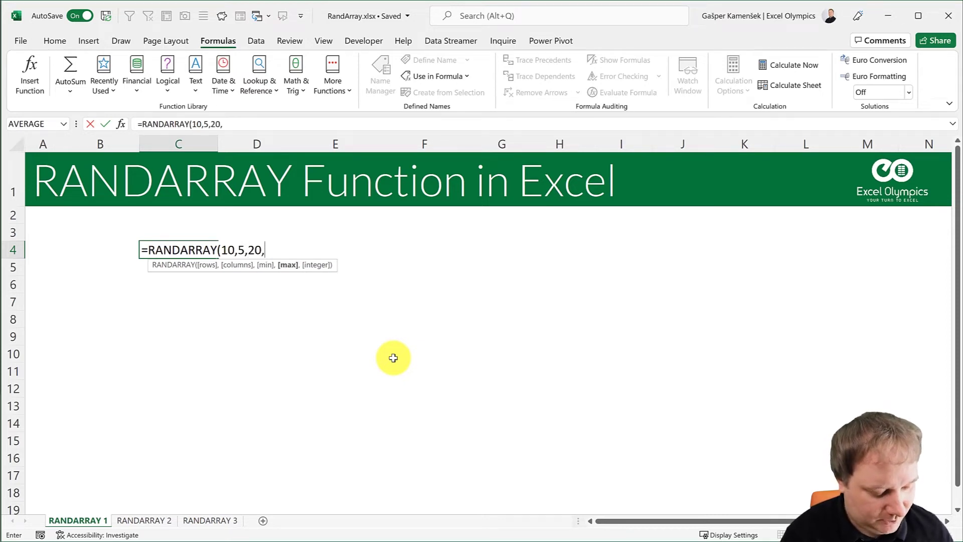
type("100")
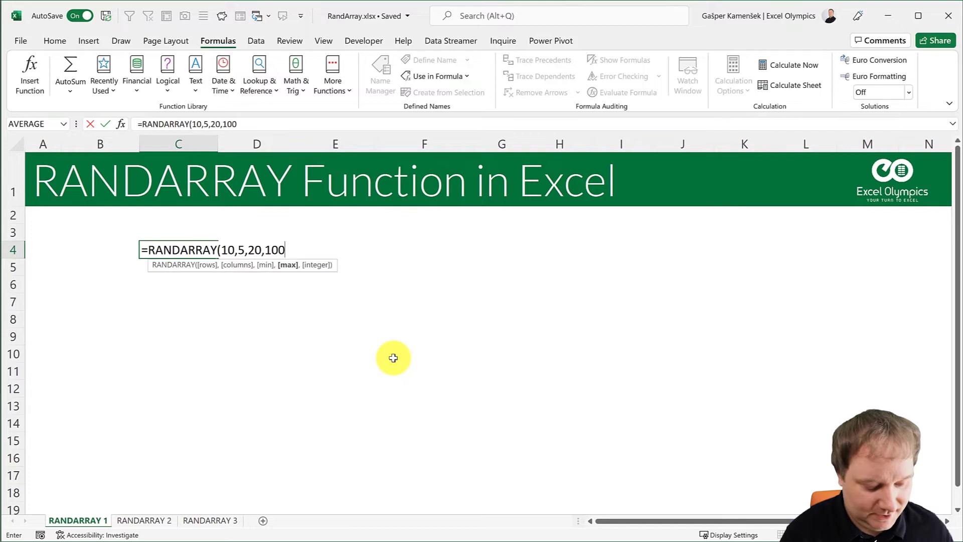
type(")")
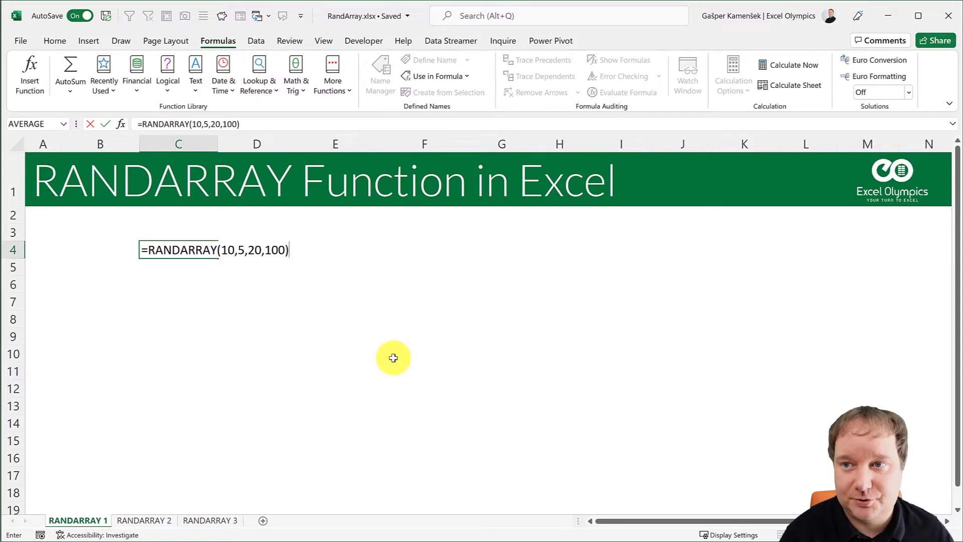
key("Return")
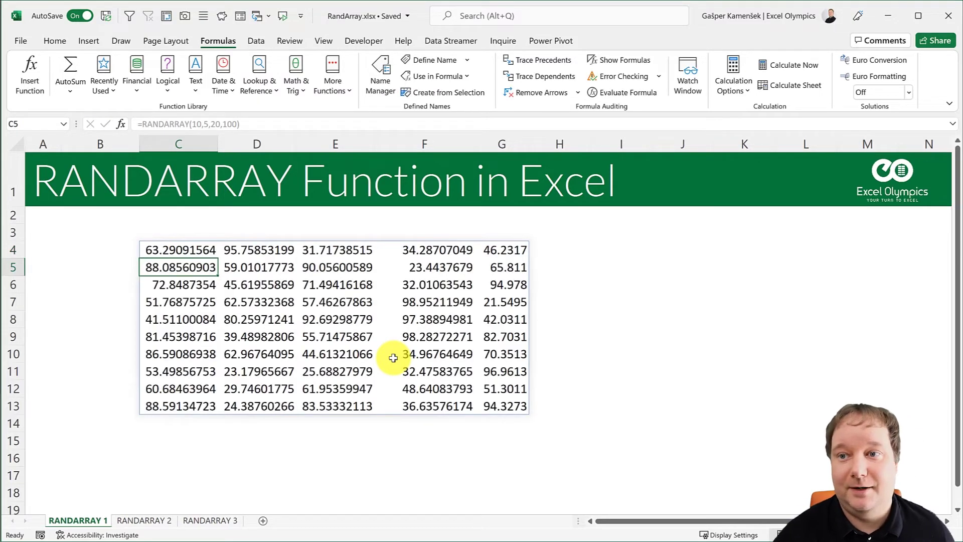
left_click(179, 249)
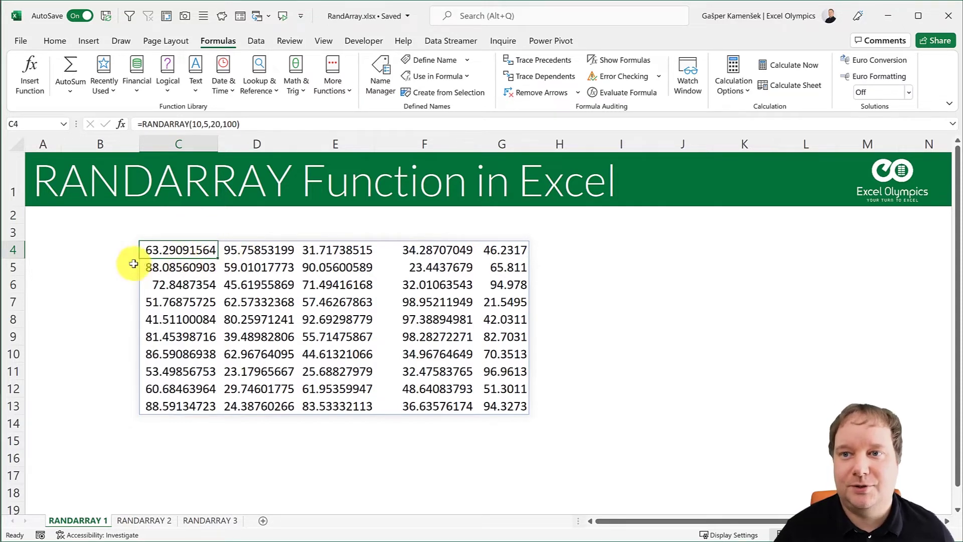
Enter 3, 5, 1 and 10 into cells B3 through B6.
left_click_drag(103, 229, 102, 281)
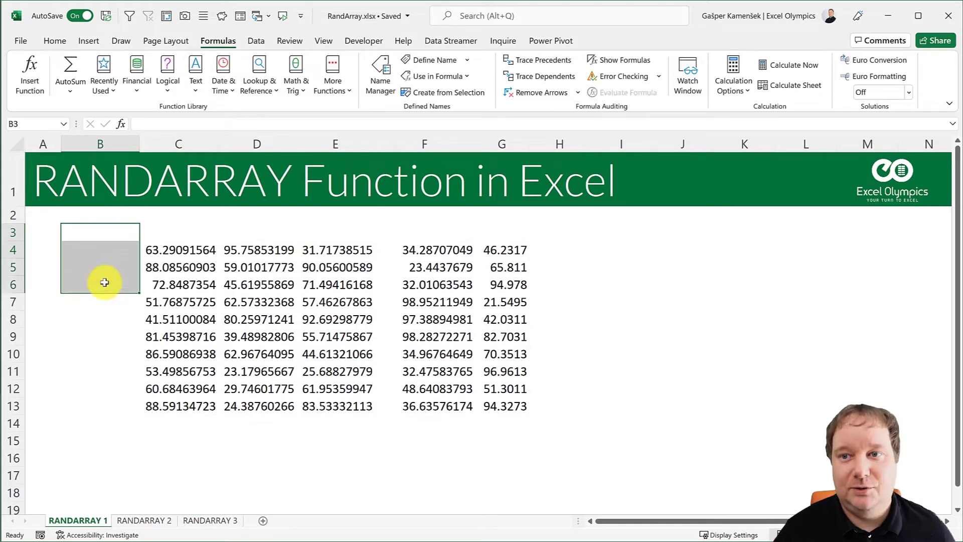
left_click(102, 233)
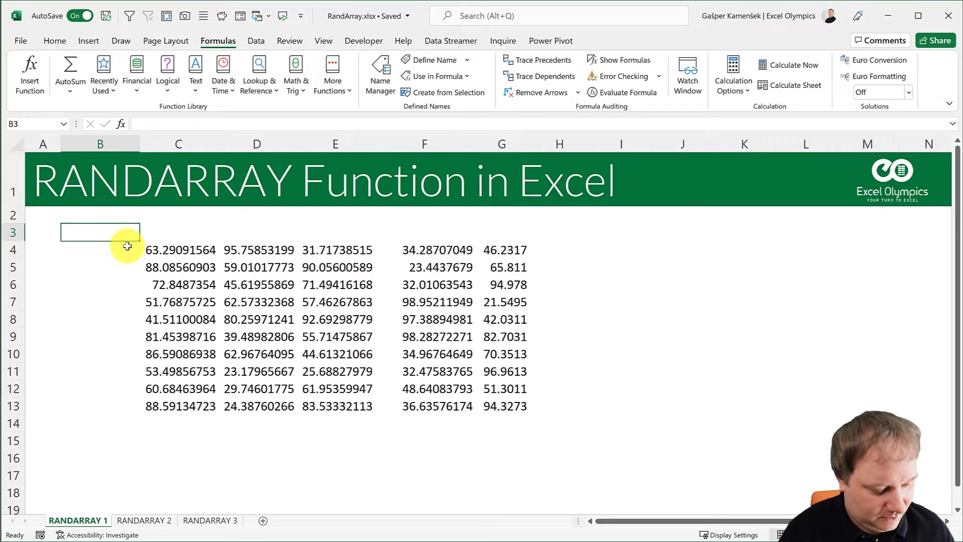
type("3")
key("Return")
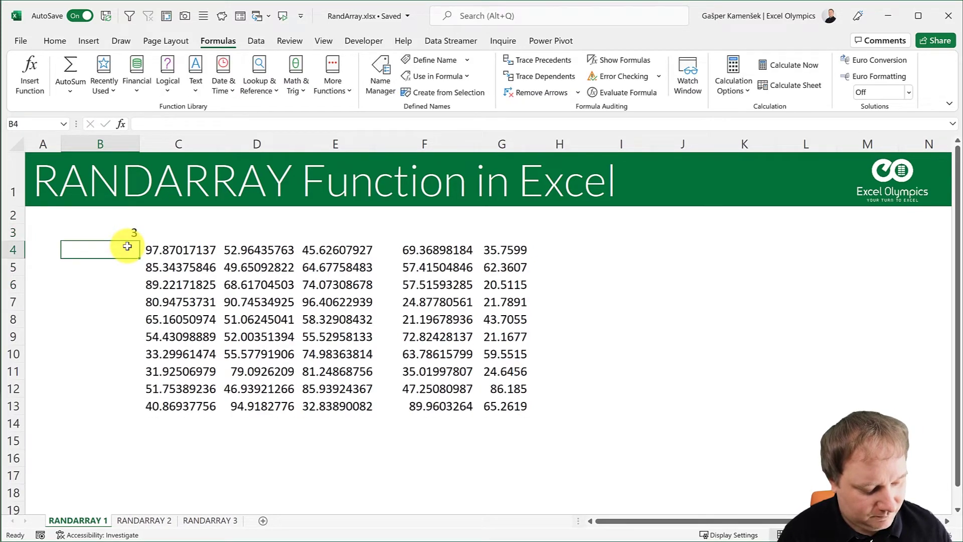
type("5")
key("Return")
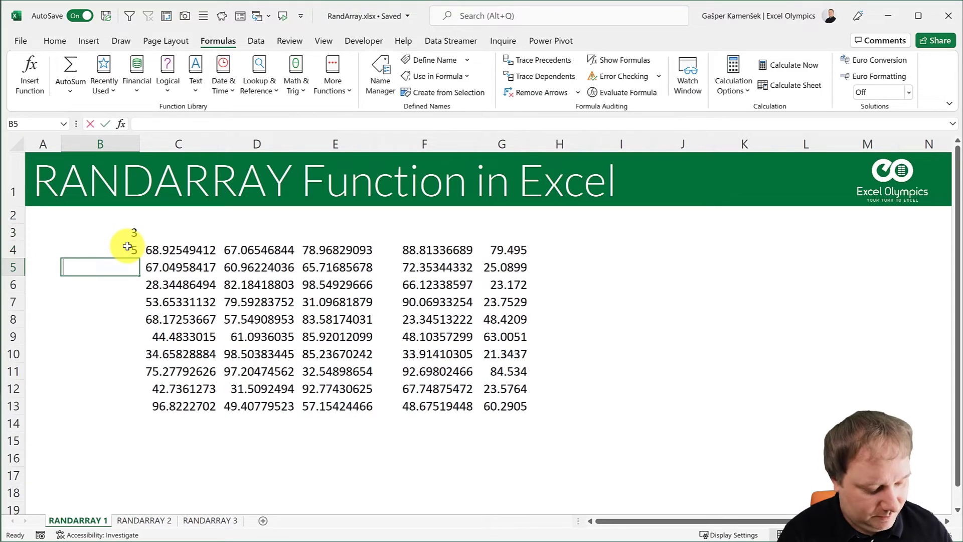
type("1")
key("Return")
type("10")
key("Return")
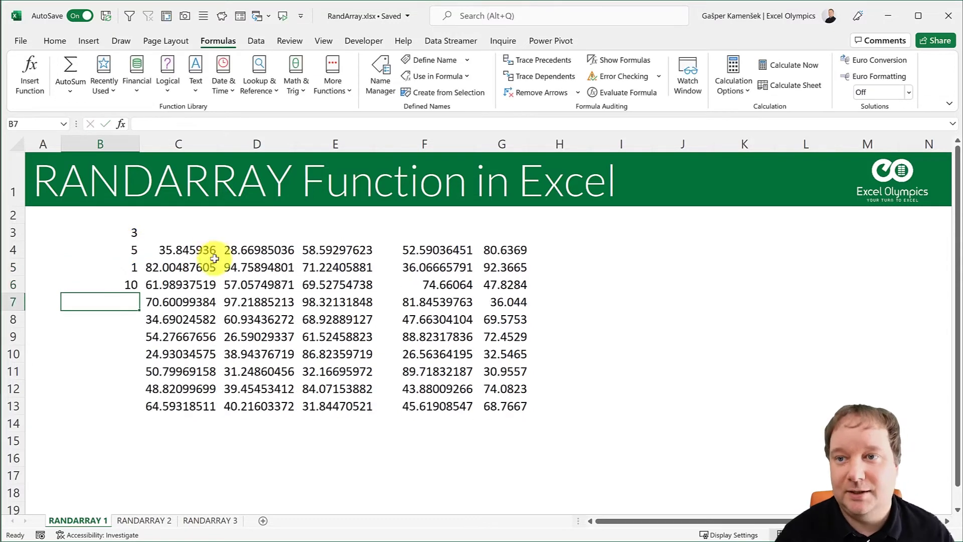
left_click(190, 249)
Rewrite C4's formula as =RANDARRAY(B3,B4,B5,B6) so those cells set rows, columns, min and max.
left_click(252, 121)
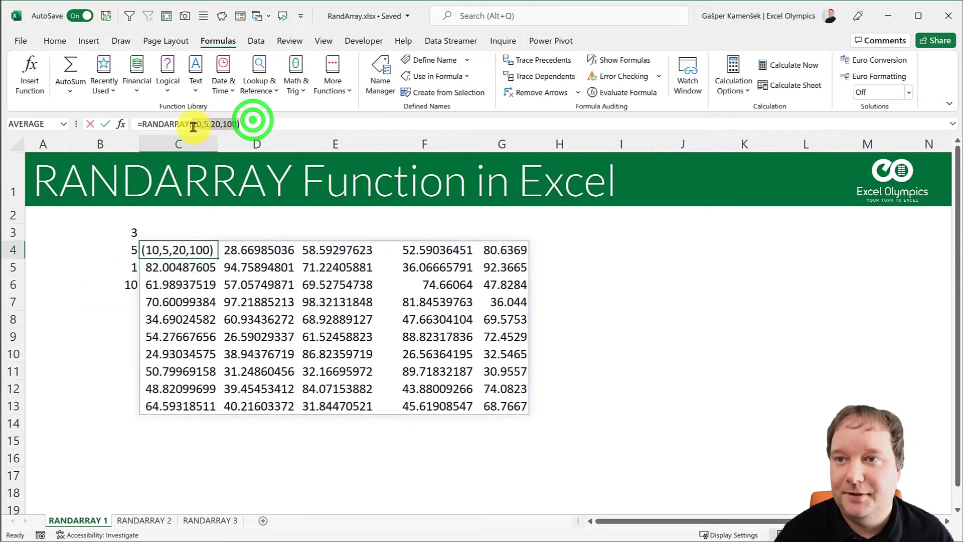
key("BackSpace")
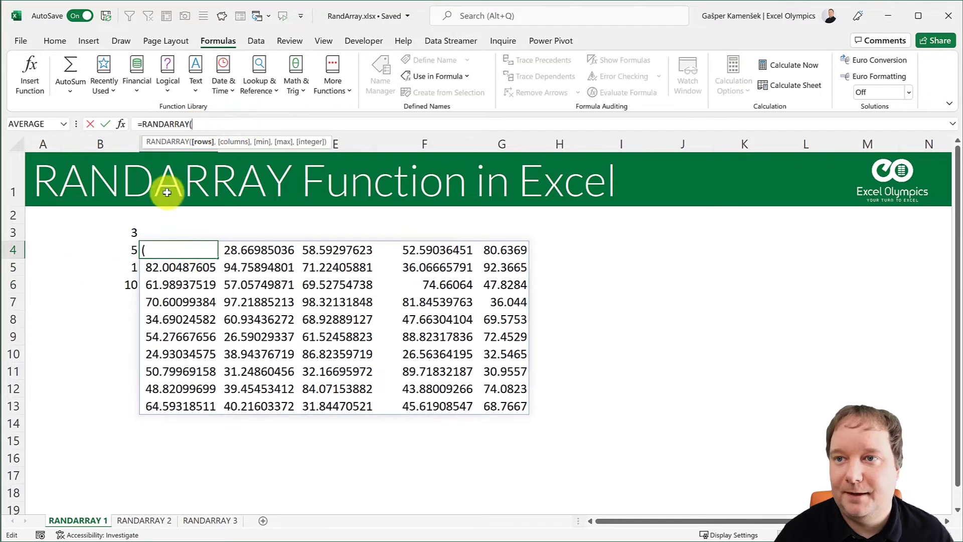
left_click(119, 235)
type(",")
left_click(120, 249)
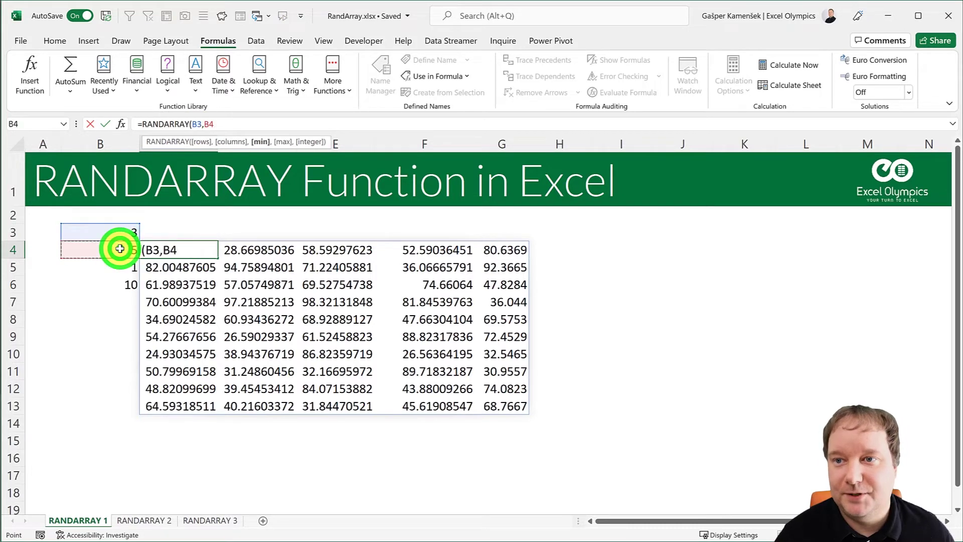
type(",")
left_click(119, 267)
type(",")
left_click(118, 284)
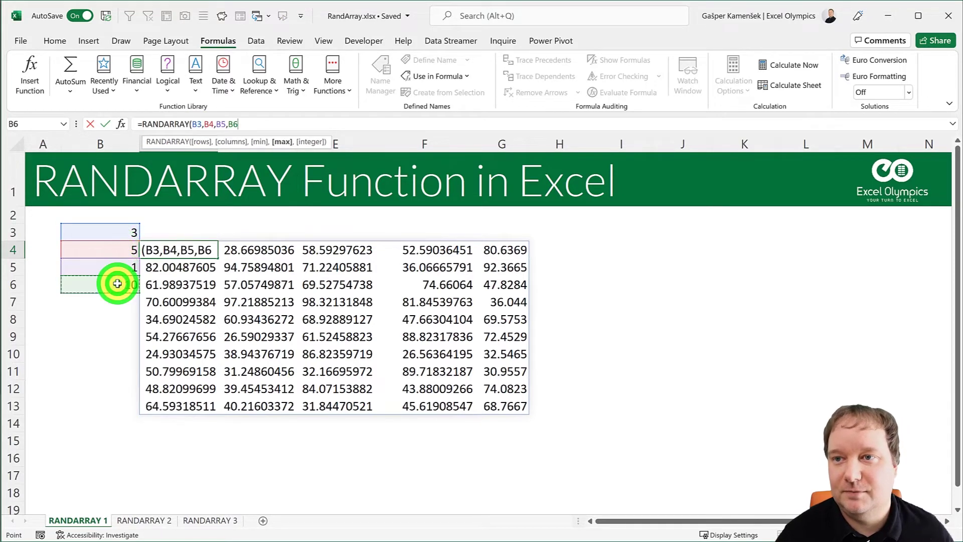
type(")")
key("Return")
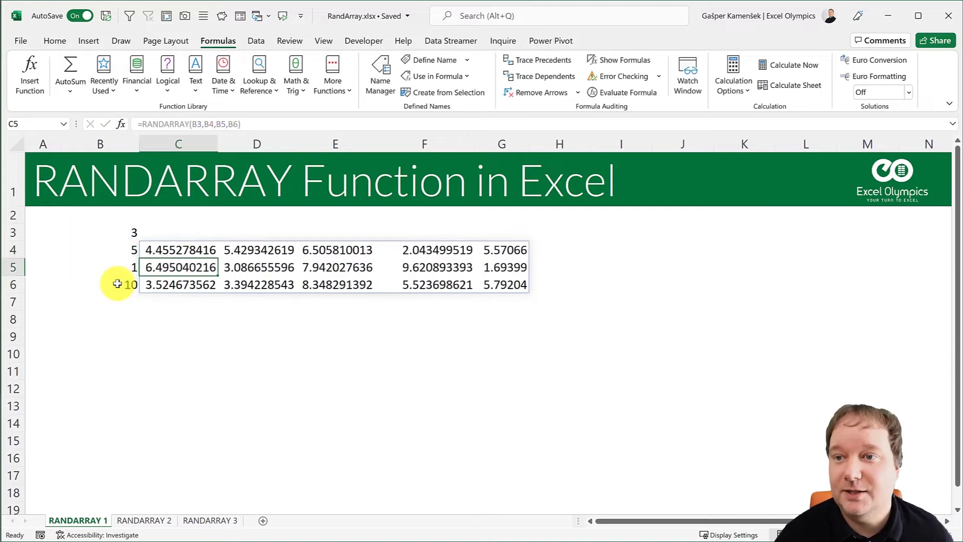
left_click(110, 235)
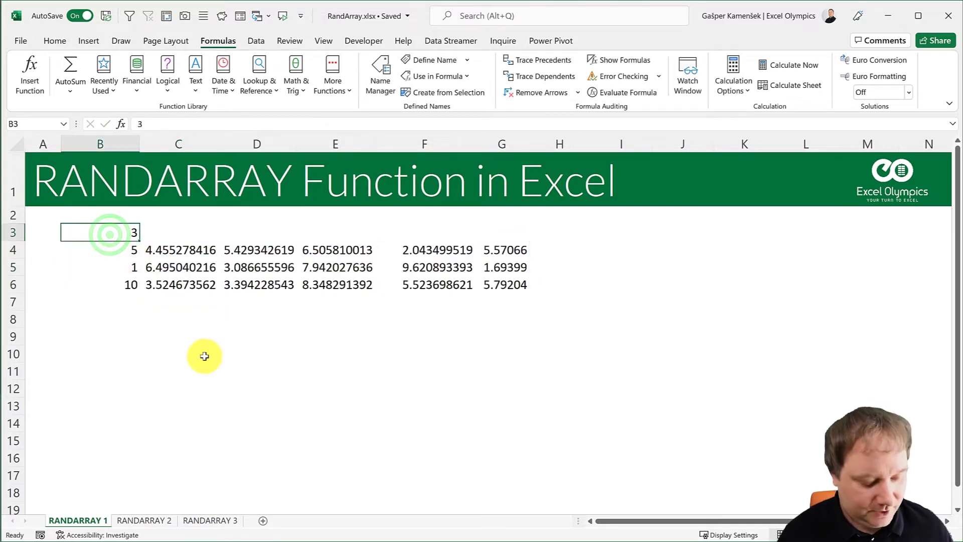
Set B3:B6 to 15 rows, 8 columns, minimum 100 and maximum 2000.
type("15")
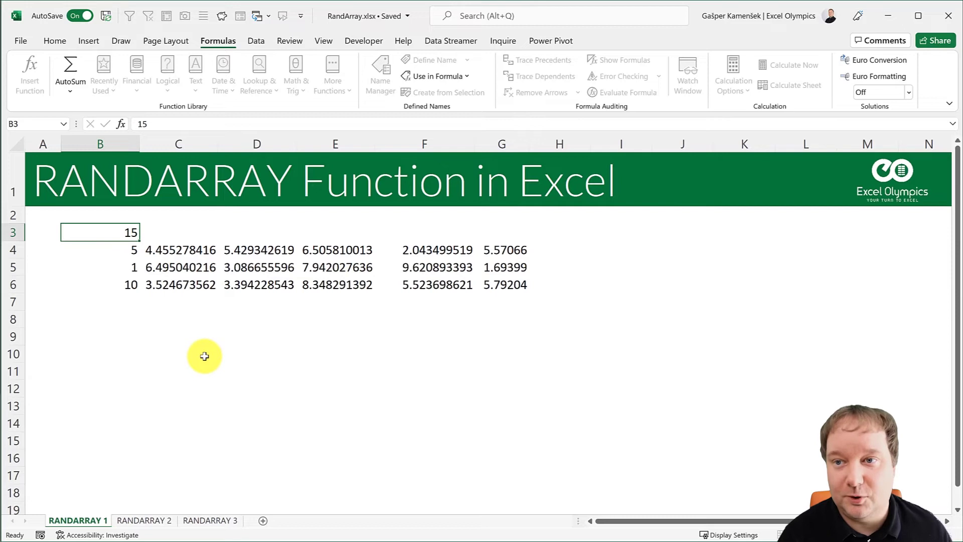
key("Return")
left_click(133, 267)
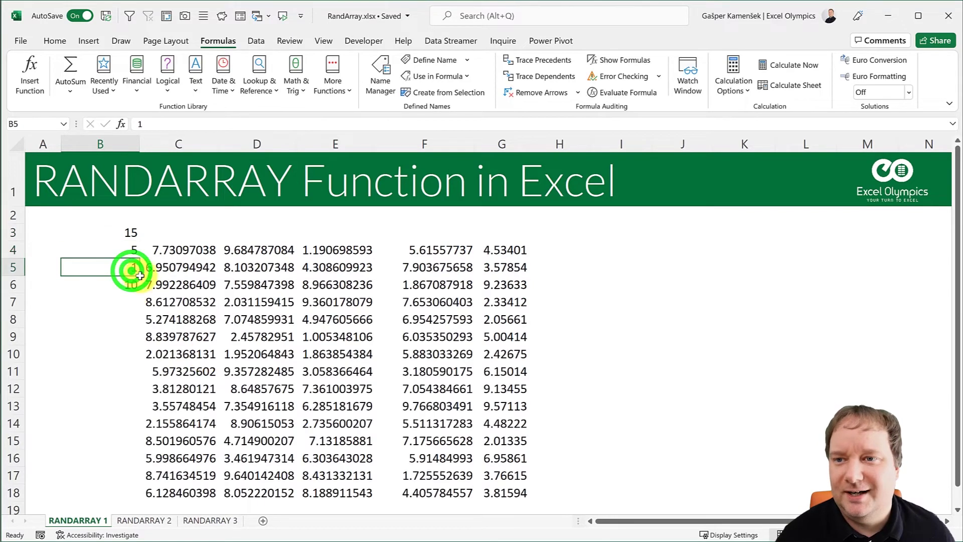
type("100")
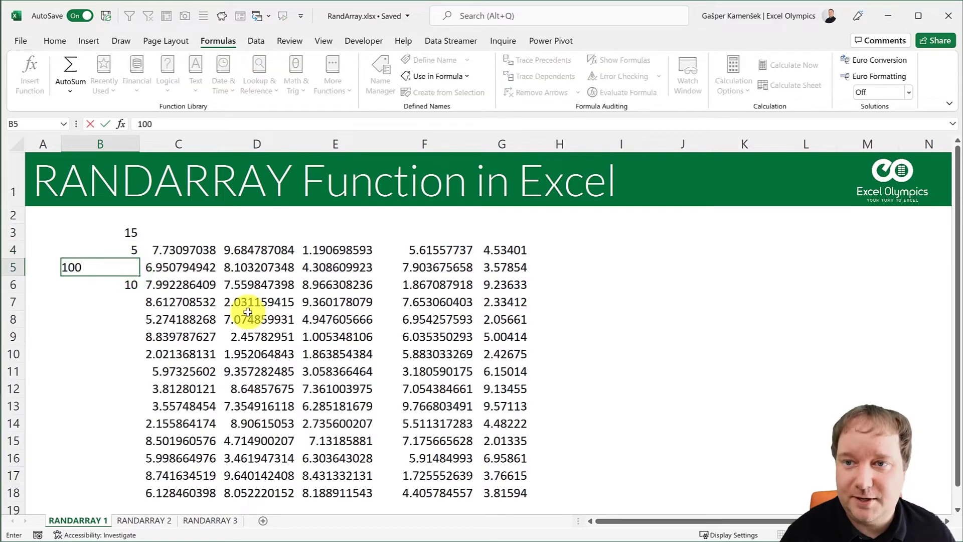
key("BackSpace")
key("BackSpace")
key("Return")
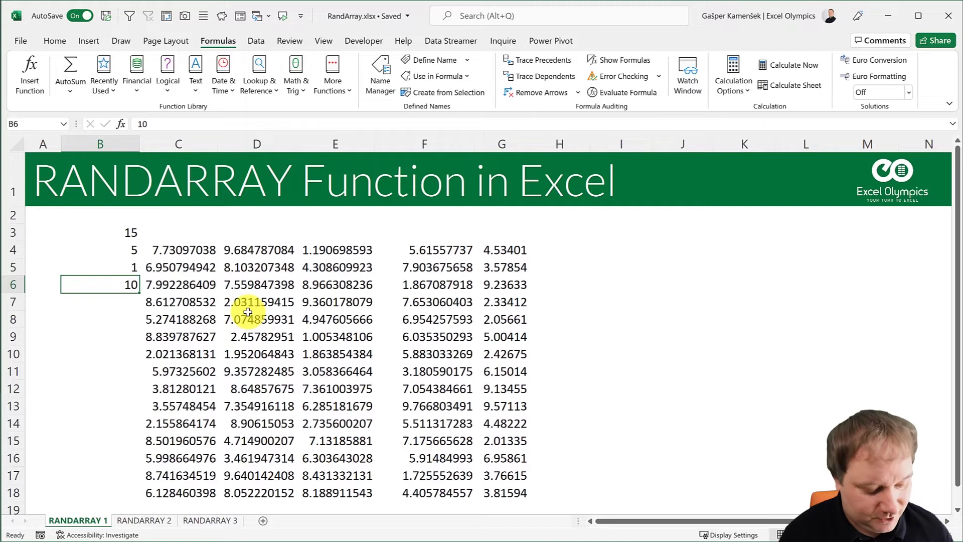
type("2000")
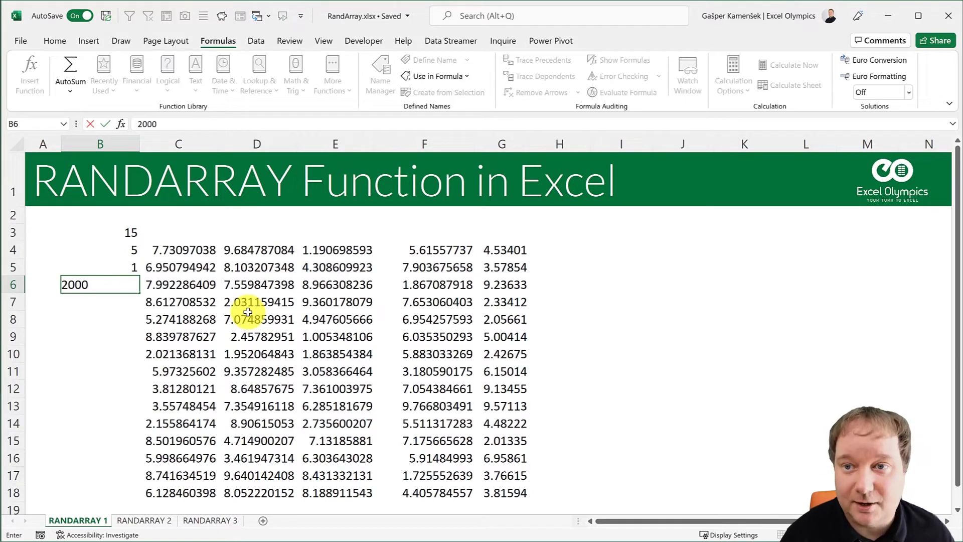
key("Up")
type("100")
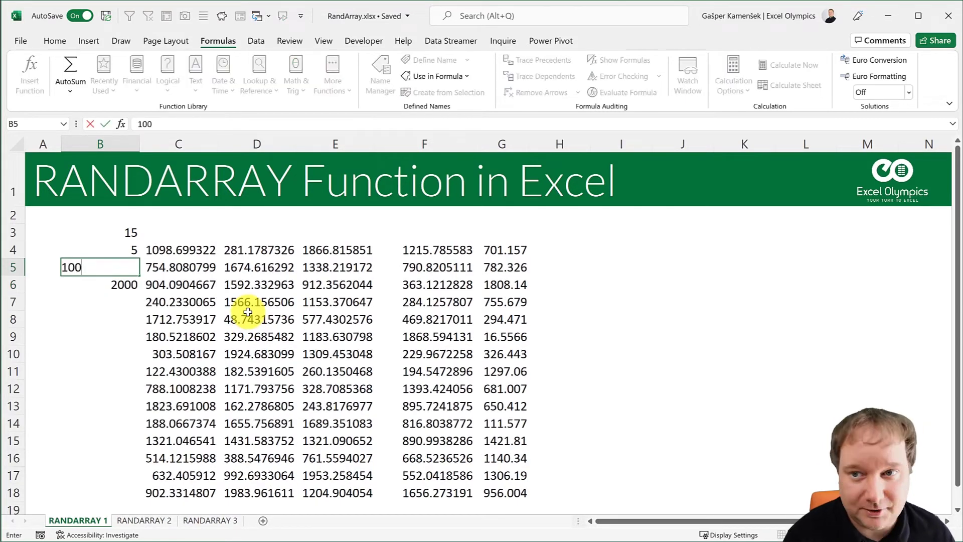
key("Return")
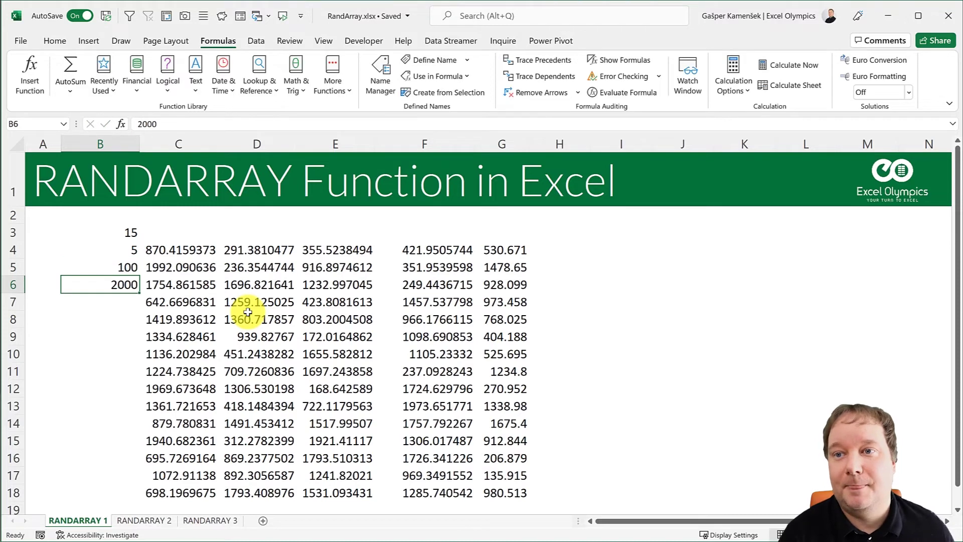
key("Up")
key("Up")
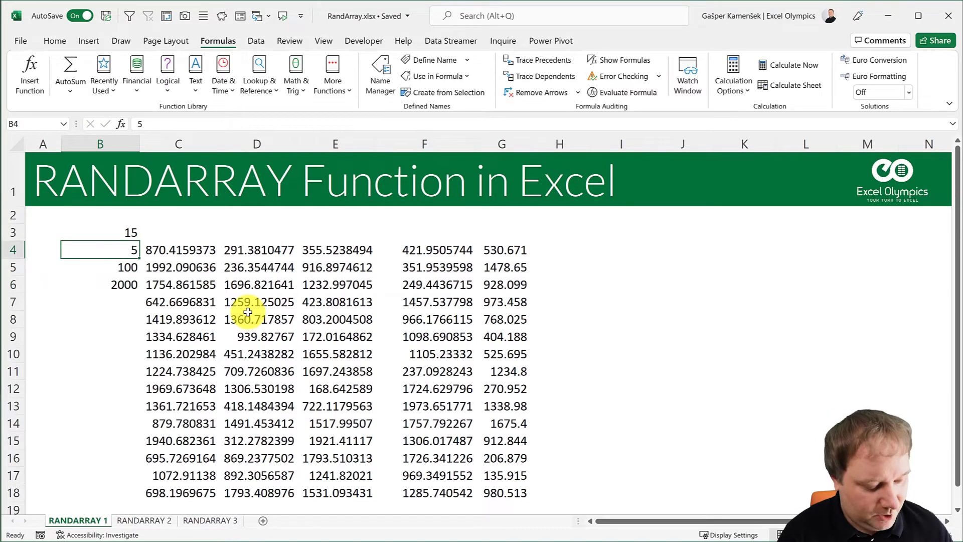
type("8")
key("Return")
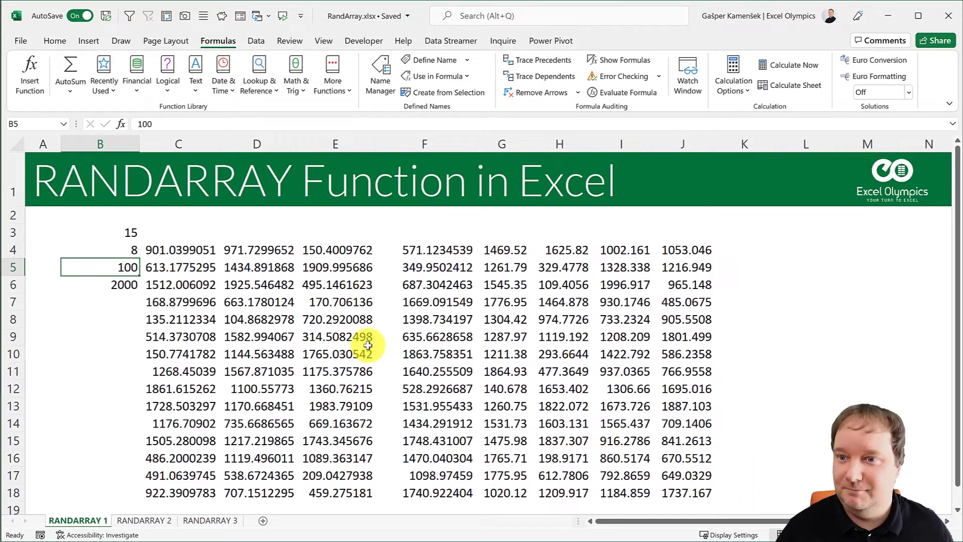
Go to the RANDARRAY 2 sheet and select its ID, Name, Last Name, Index table B3:E14.
left_click(165, 521)
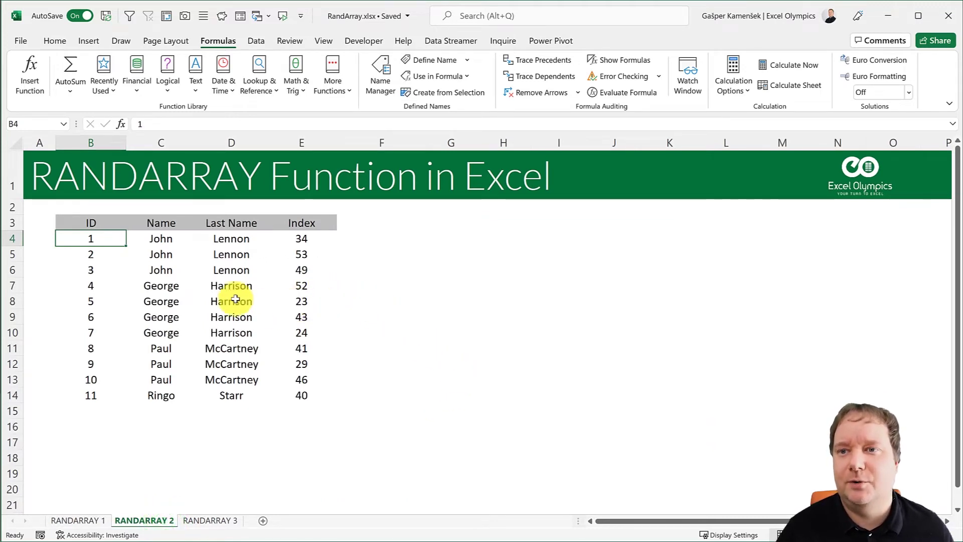
left_click_drag(93, 222, 299, 396)
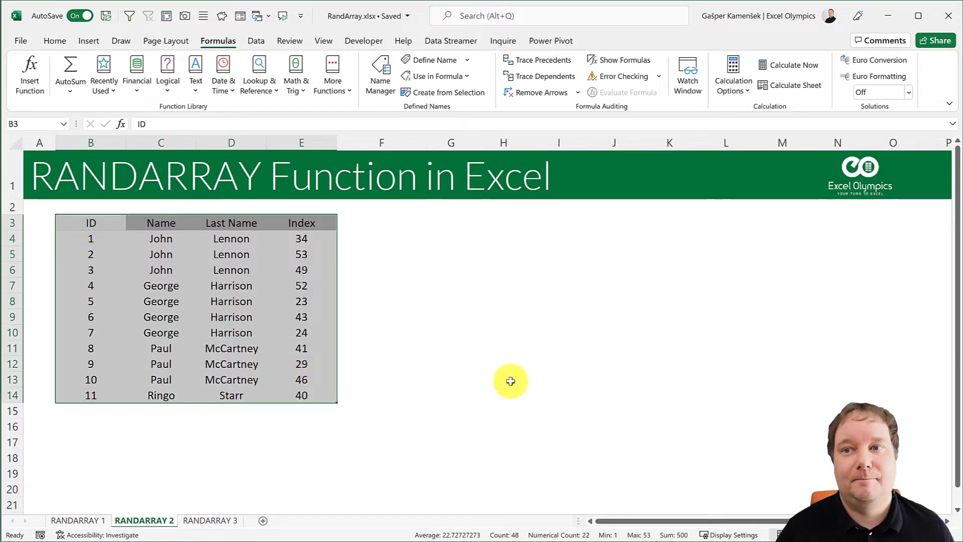
left_click(478, 241)
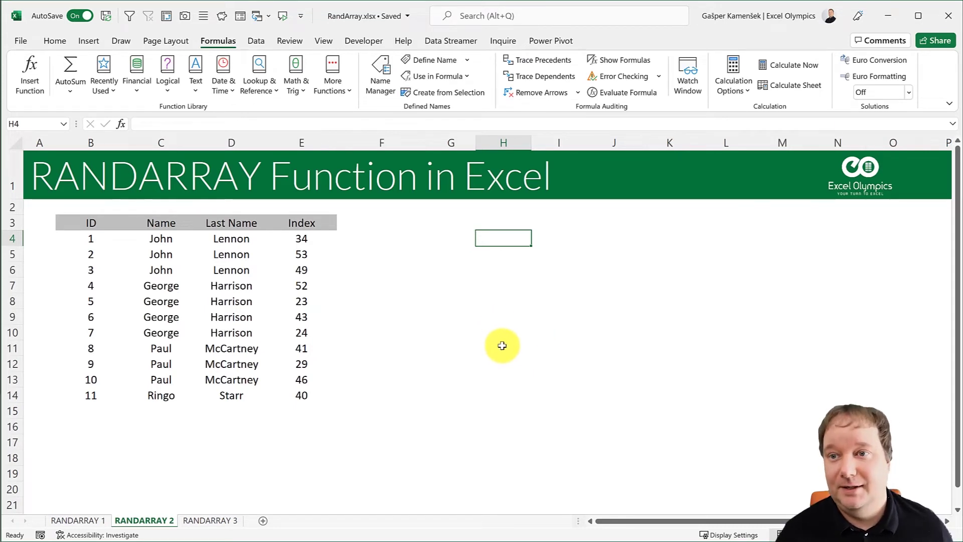
Enter =SORTBY(B4:E14,RANDARRAY(11)) in H4 to spill a shuffled copy of the table.
type("=")
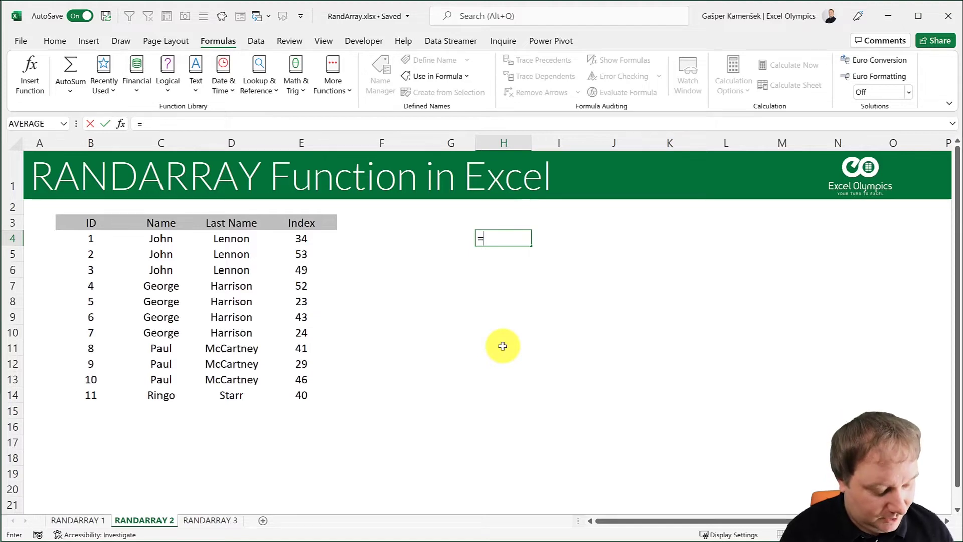
type("SORTBY(")
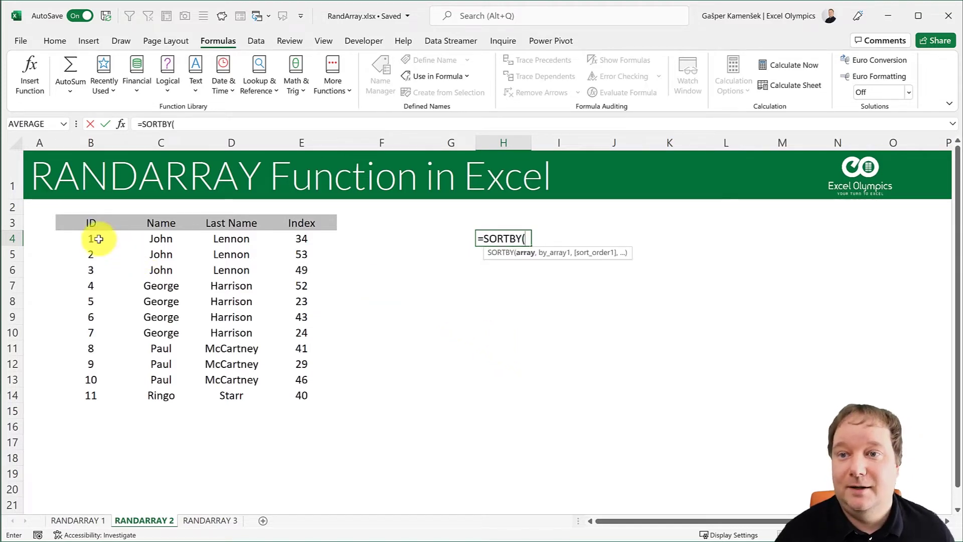
left_click_drag(98, 239, 297, 394)
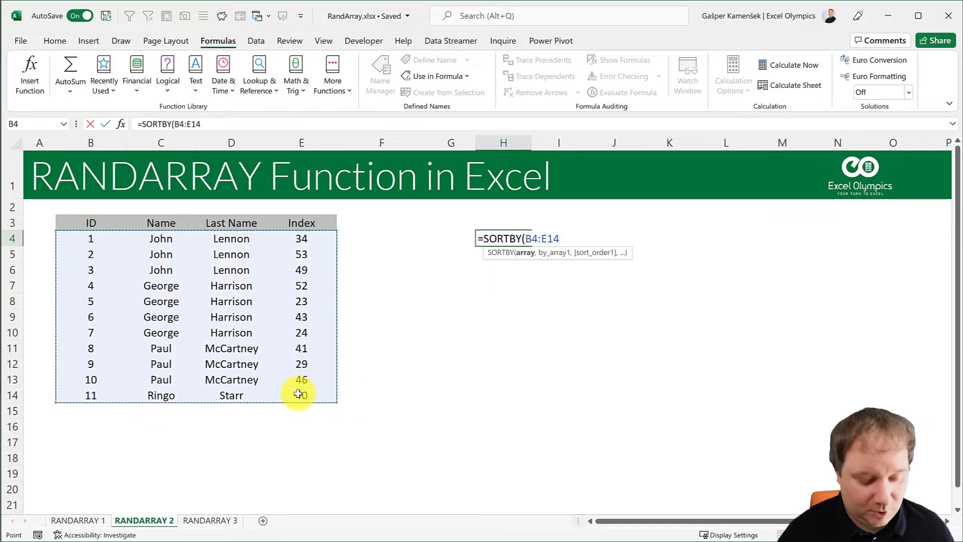
type(",")
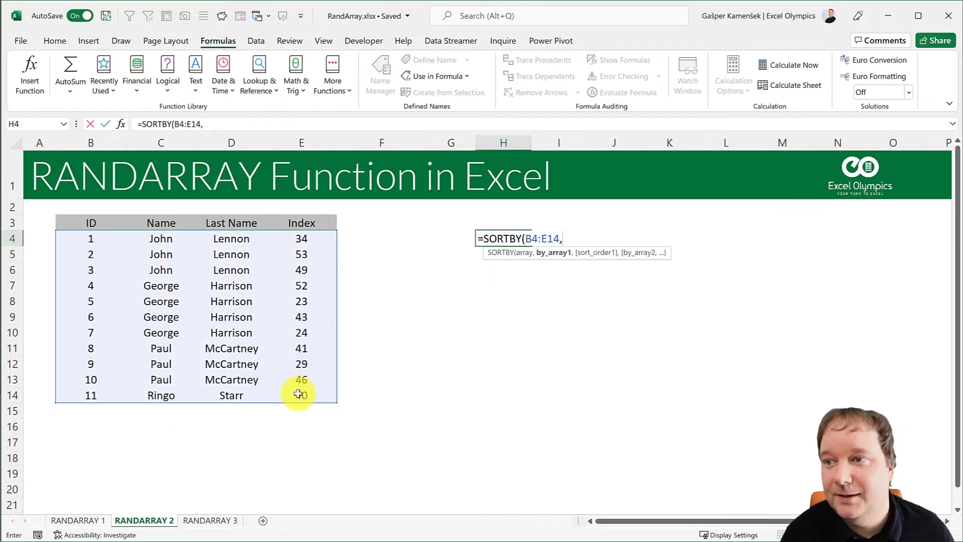
type("Randa")
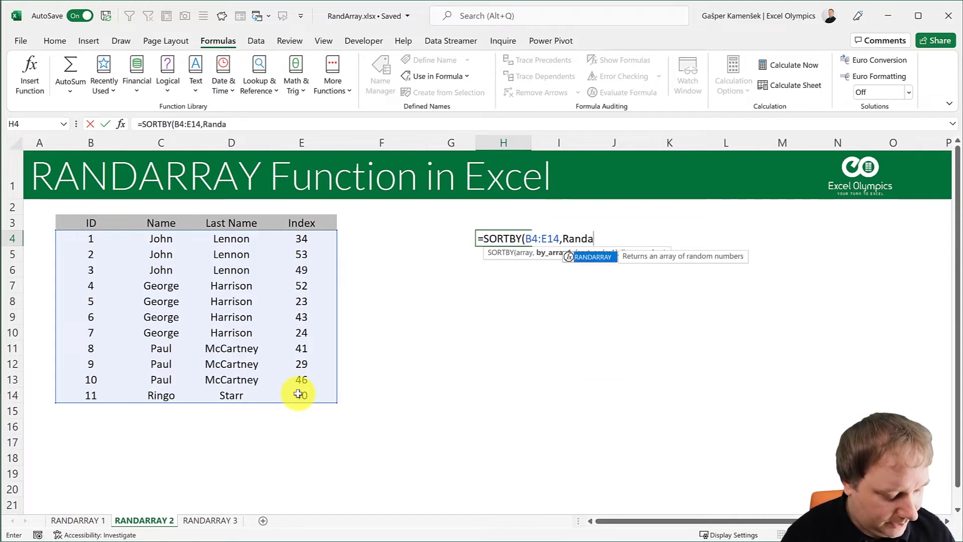
type("r")
key("Tab")
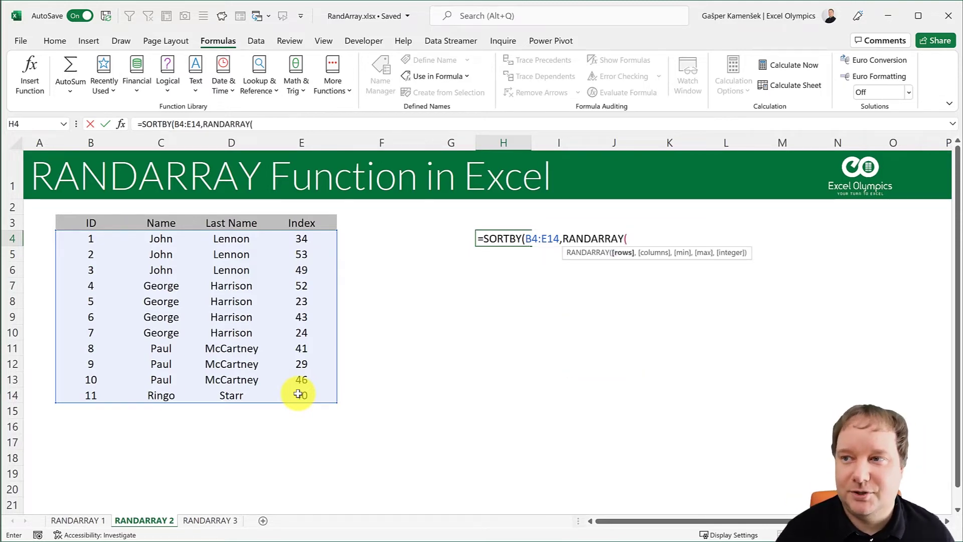
type("11")
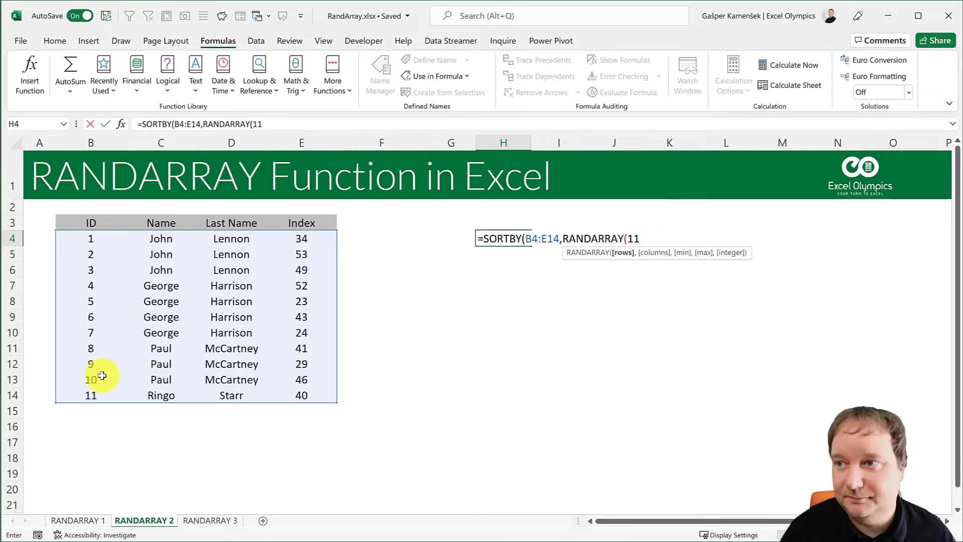
type("))")
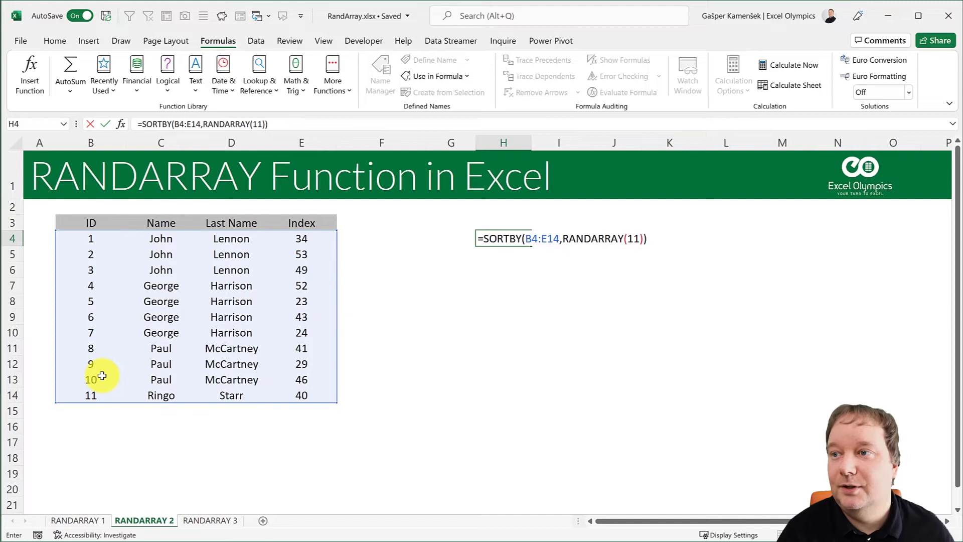
key("Return")
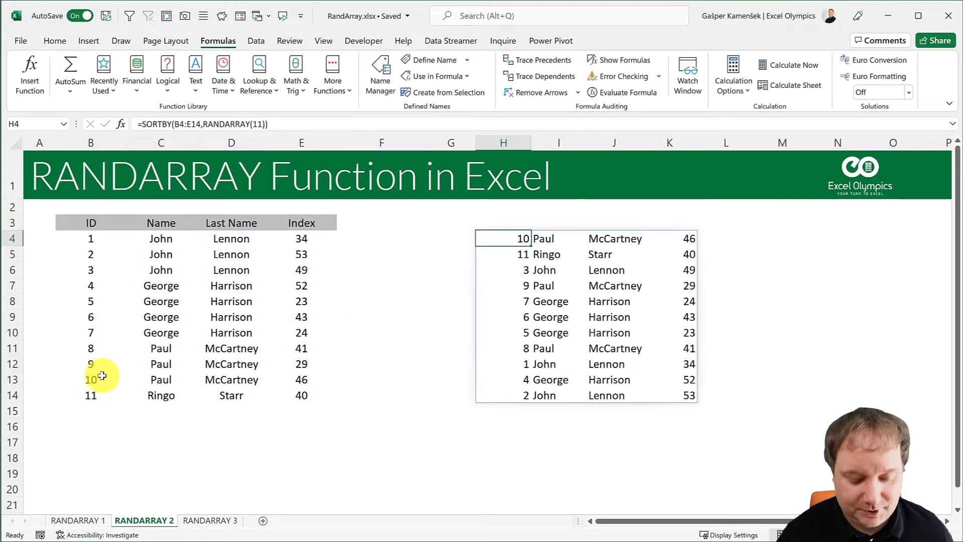
Recalculate three times with F9 to reshuffle, then select the result range H4:K14.
left_click(401, 406)
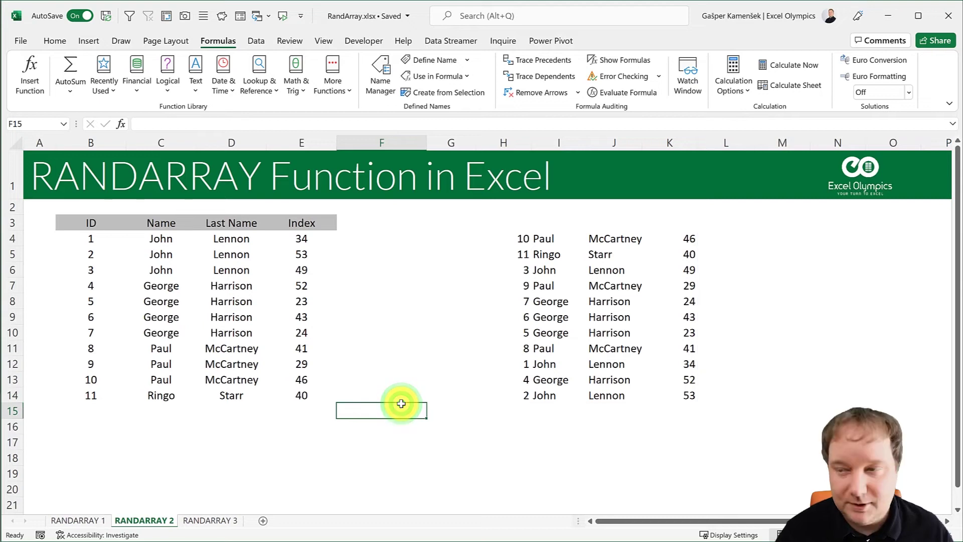
key("F9")
key("F9")
key("F9")
key("F9")
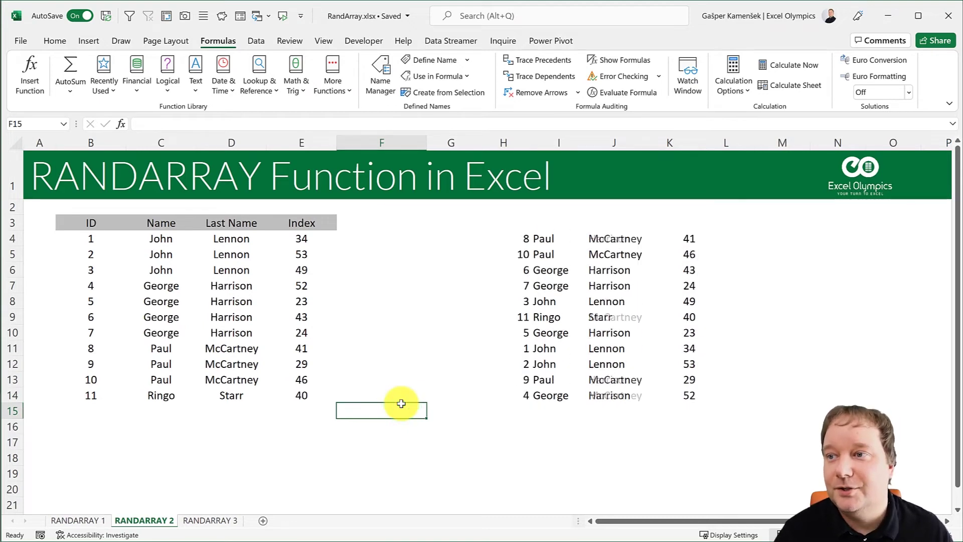
key("F9")
key("F9")
key("F9")
key("F9")
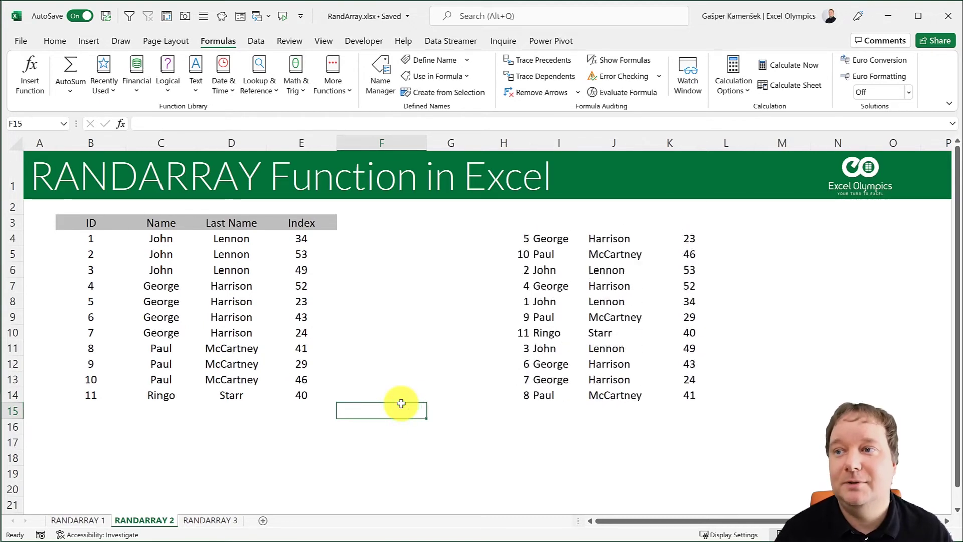
key("F9")
key("F9")
key("F9")
key("F9")
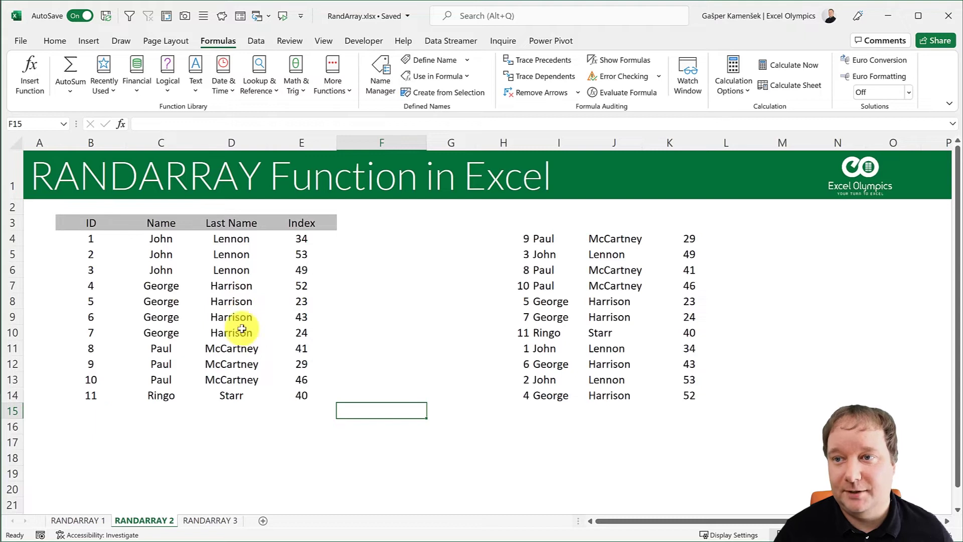
left_click(521, 235)
left_click_drag(522, 235, 689, 396)
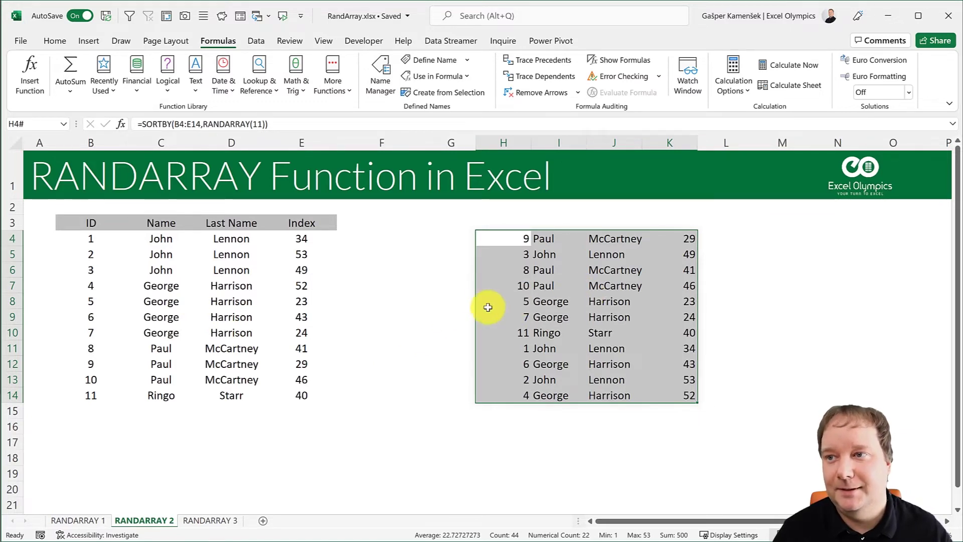
Shift the shuffled results one column left, enter 2/13/2022 and 2/20/2022 in L4:L5, and select both dates.
left_click_drag(474, 297, 468, 296)
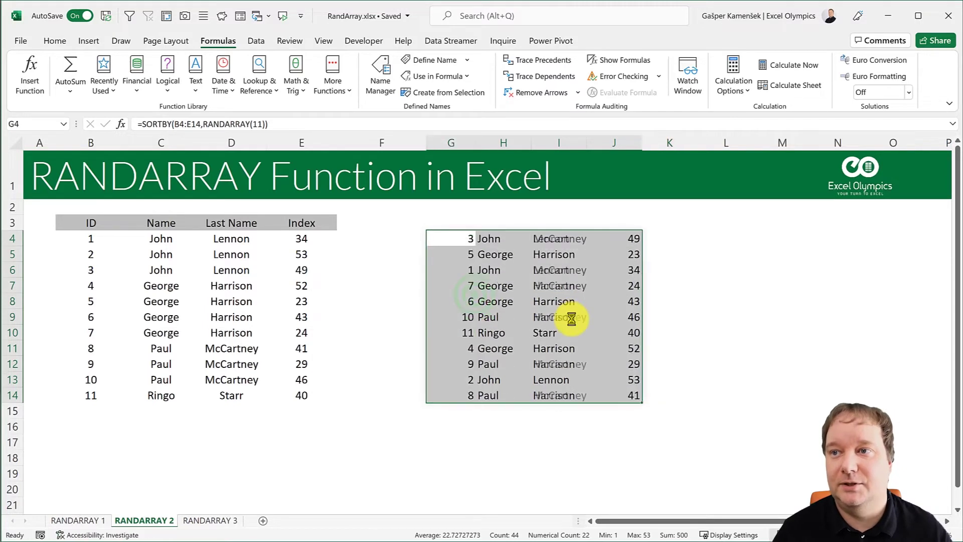
left_click(752, 236)
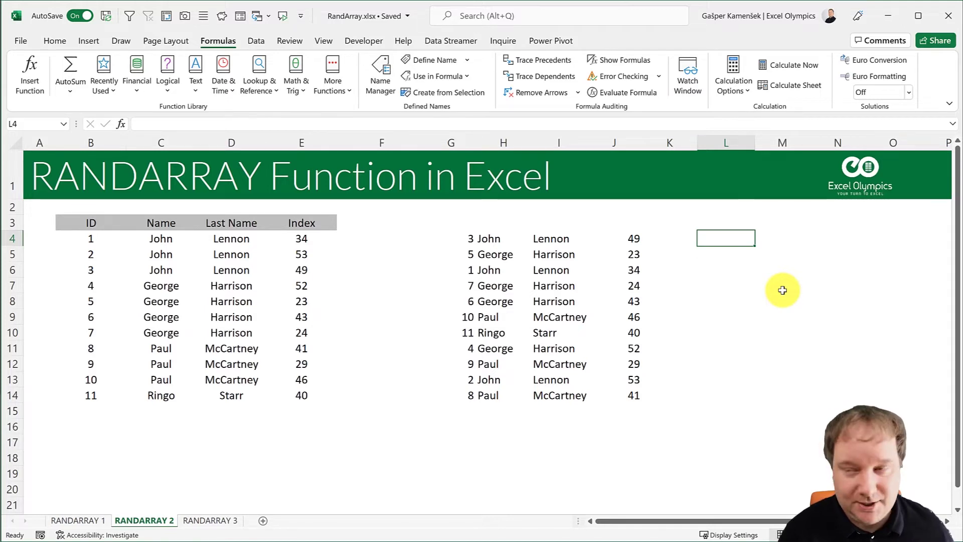
key("ctrl+semicolon")
key("Return")
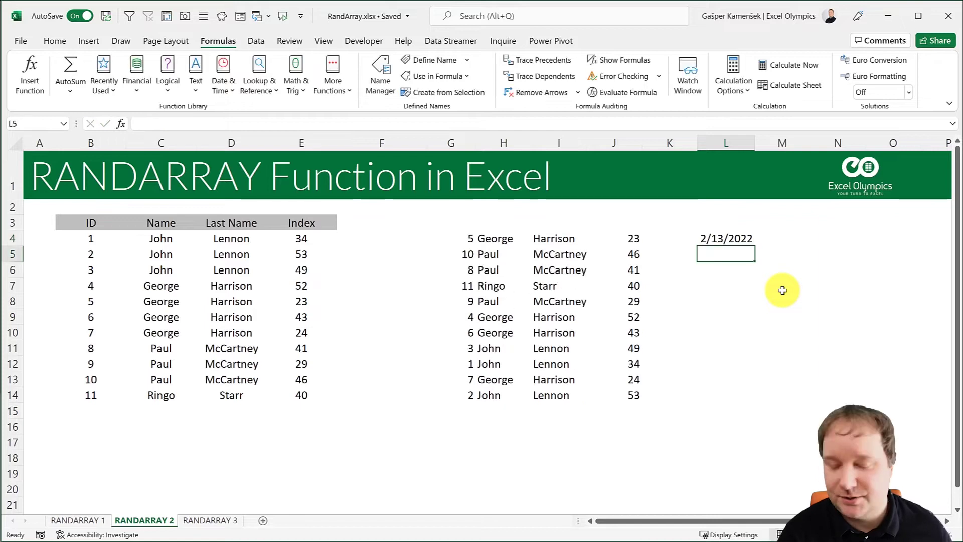
type("2/20")
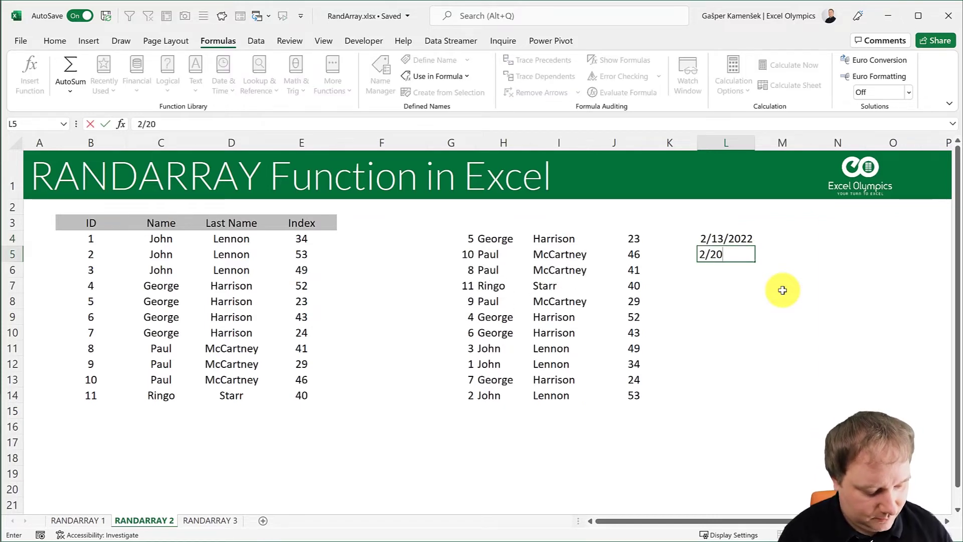
type("/2022")
key("Return")
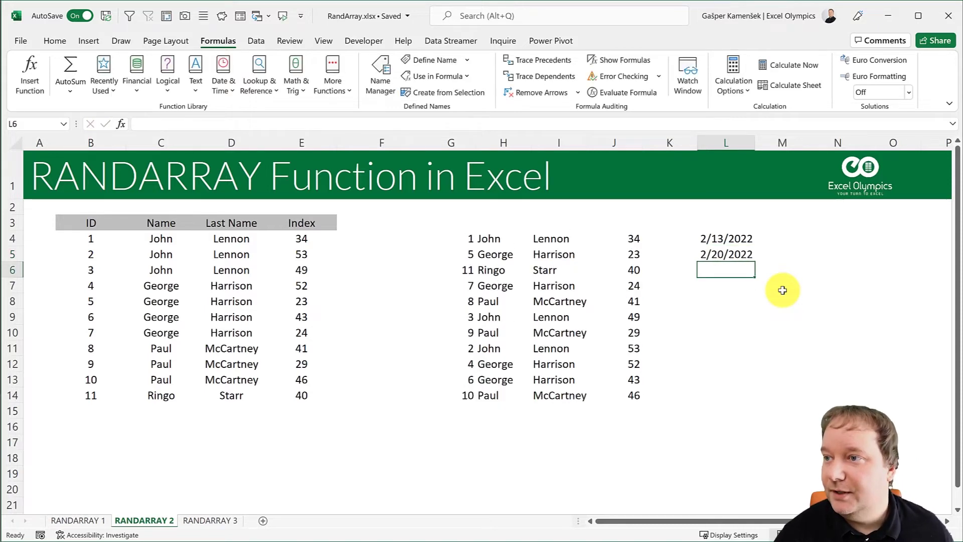
left_click_drag(741, 237, 741, 427)
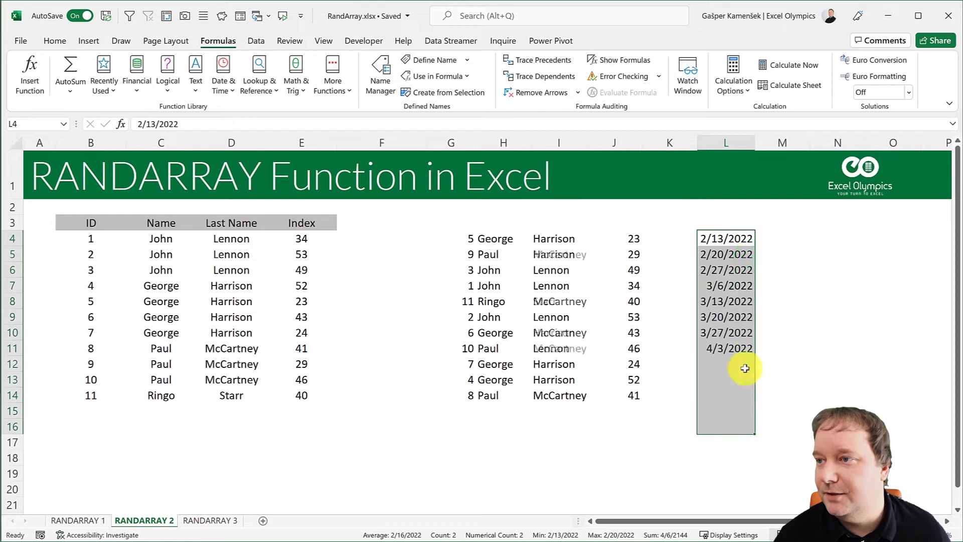
left_click(779, 236)
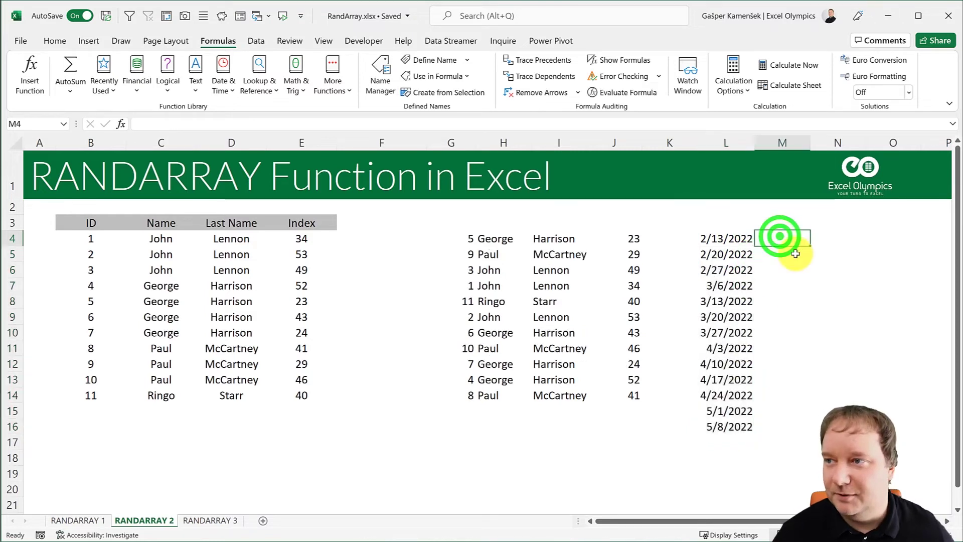
type("=text")
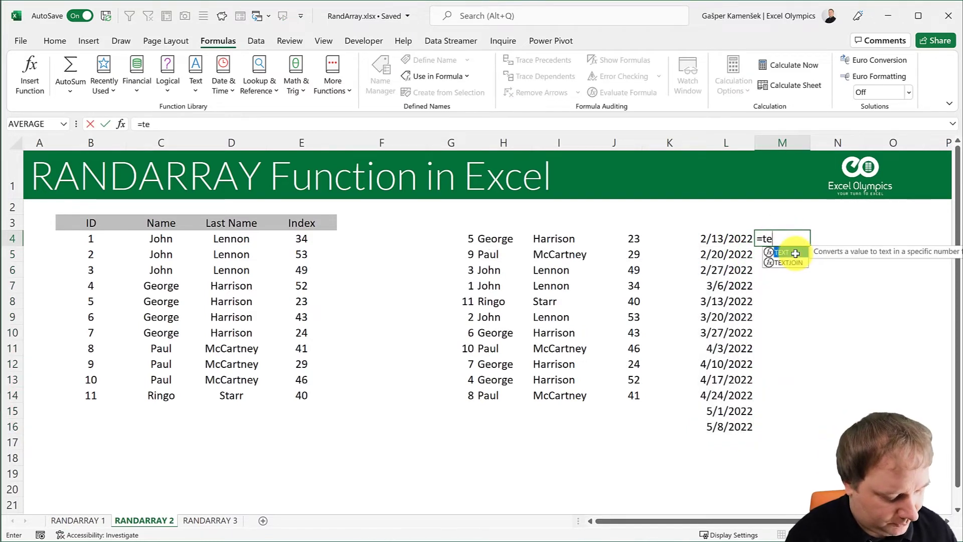
double_click(794, 253)
key("Left")
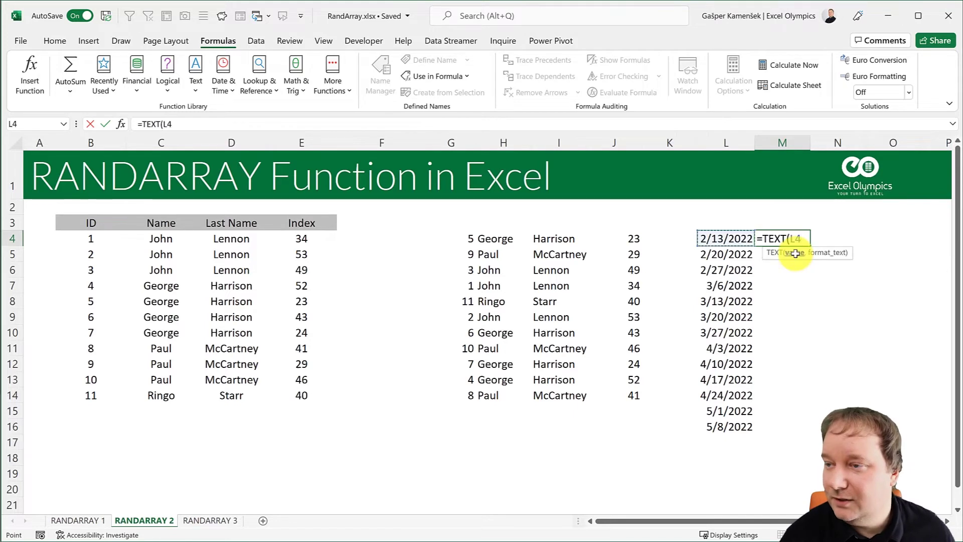
type(",\"")
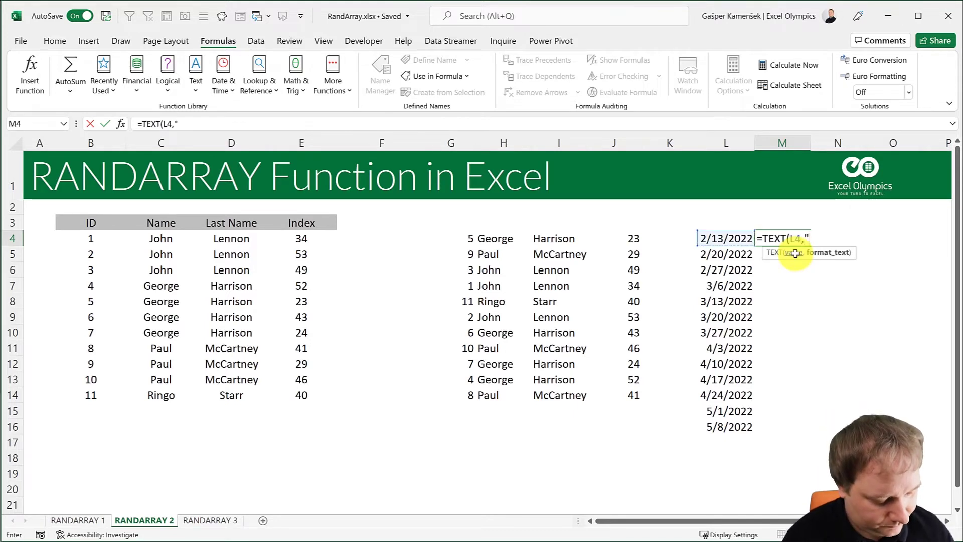
type("ddd")
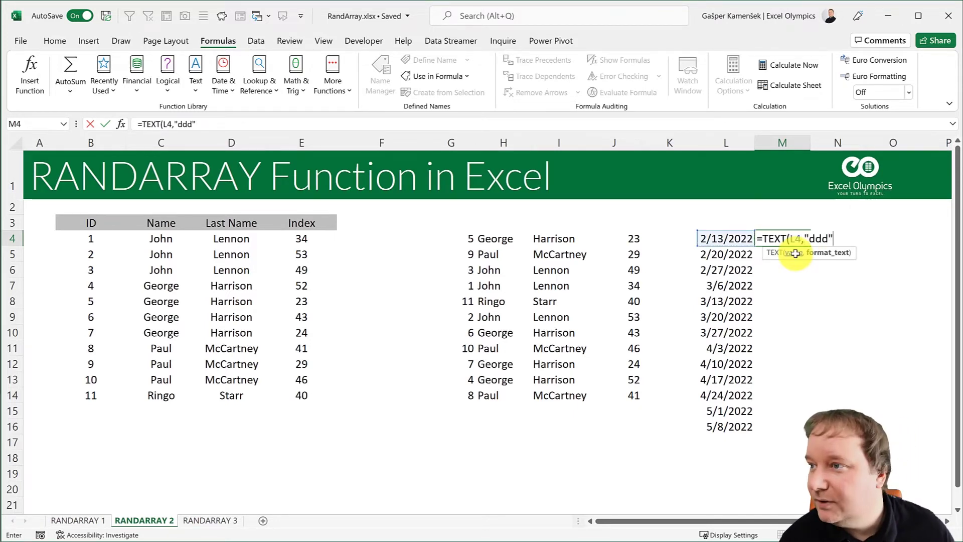
type(")")
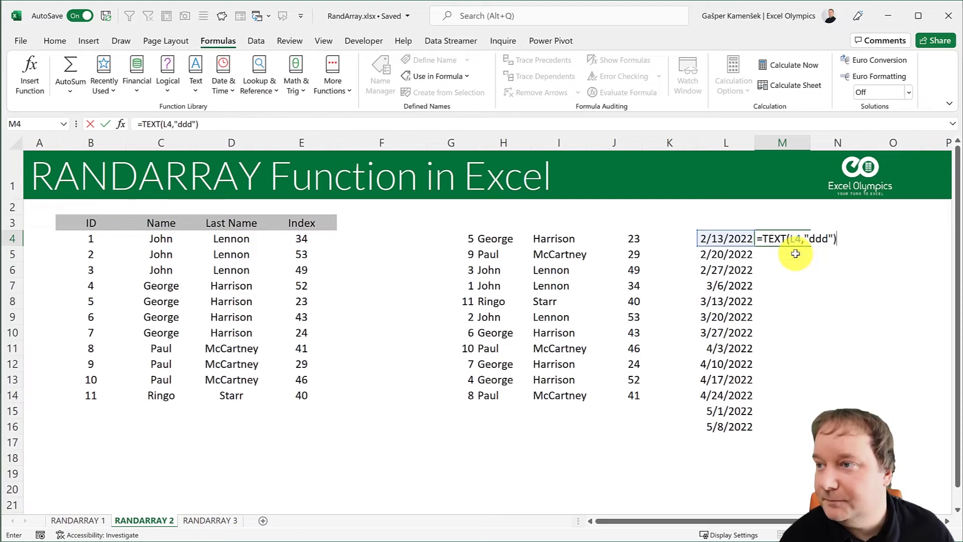
key("Return")
key("Up")
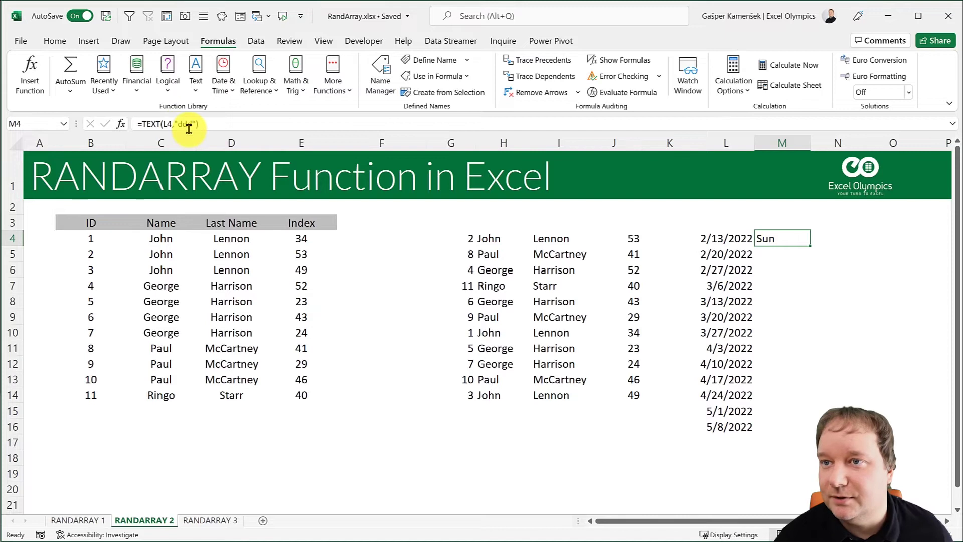
left_click(170, 124)
type("#")
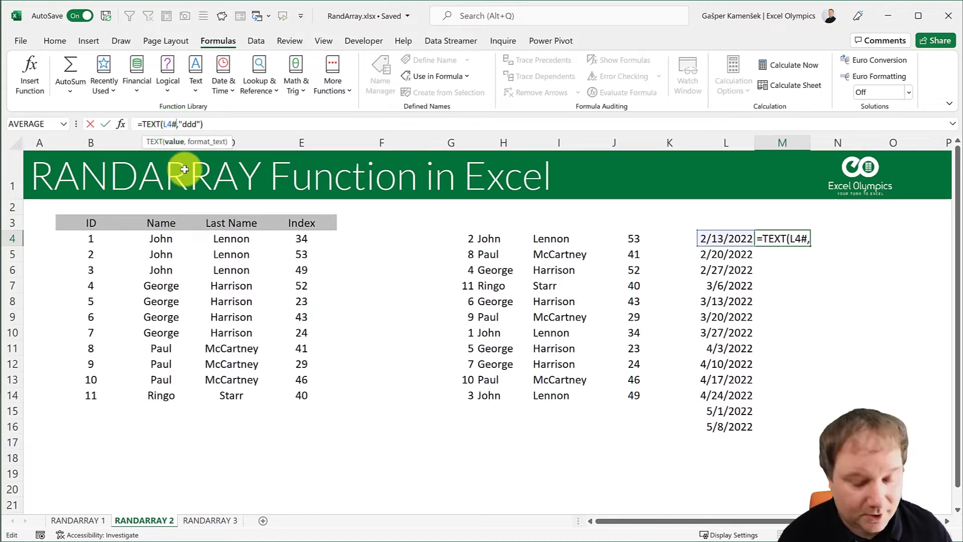
key("Return")
key("Up")
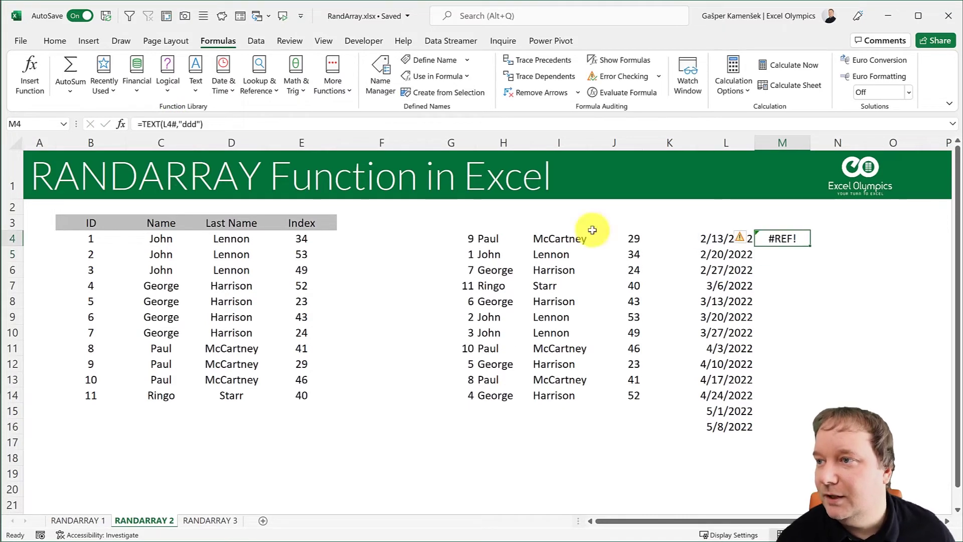
left_click(173, 124)
key("BackSpace")
key("Return")
left_click(787, 239)
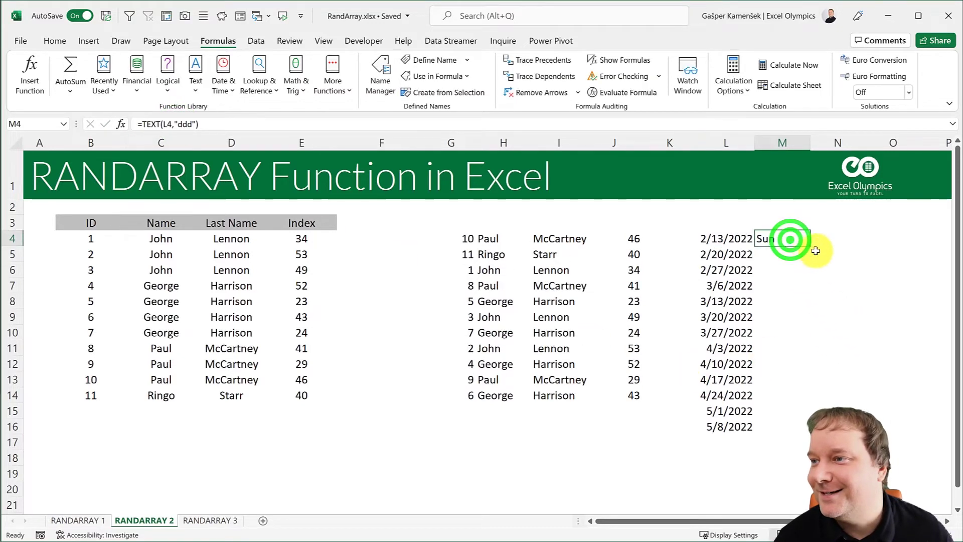
double_click(810, 246)
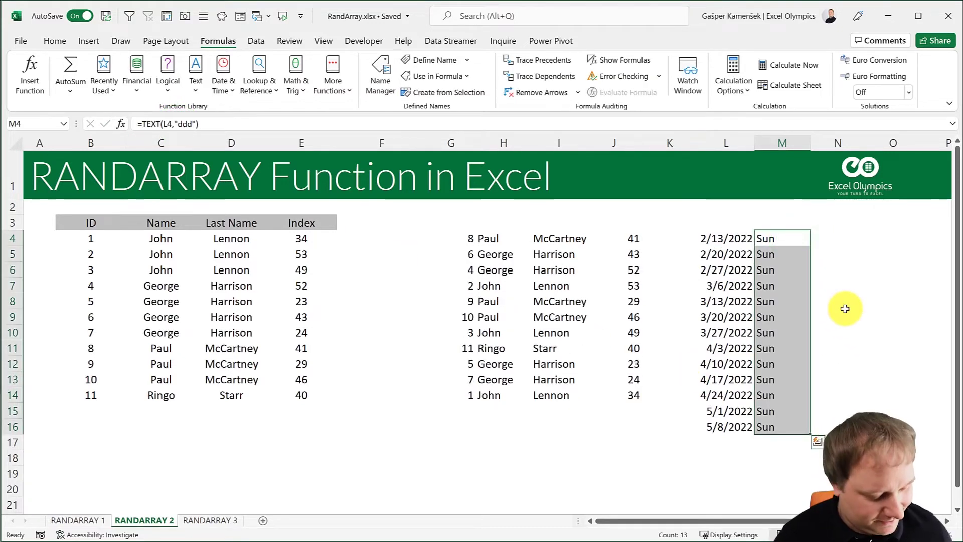
key("ctrl+z")
key("ctrl+z")
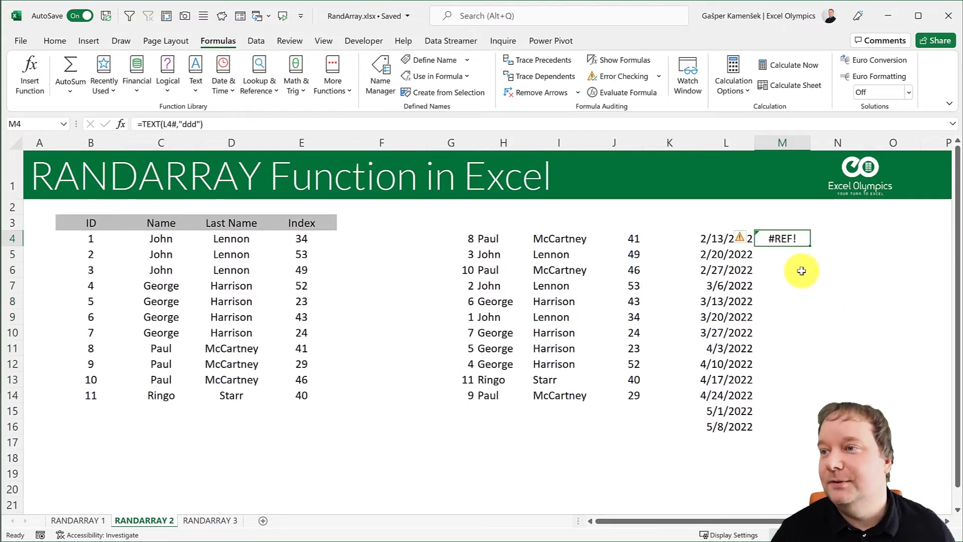
key("Delete")
left_click_drag(720, 244, 748, 421)
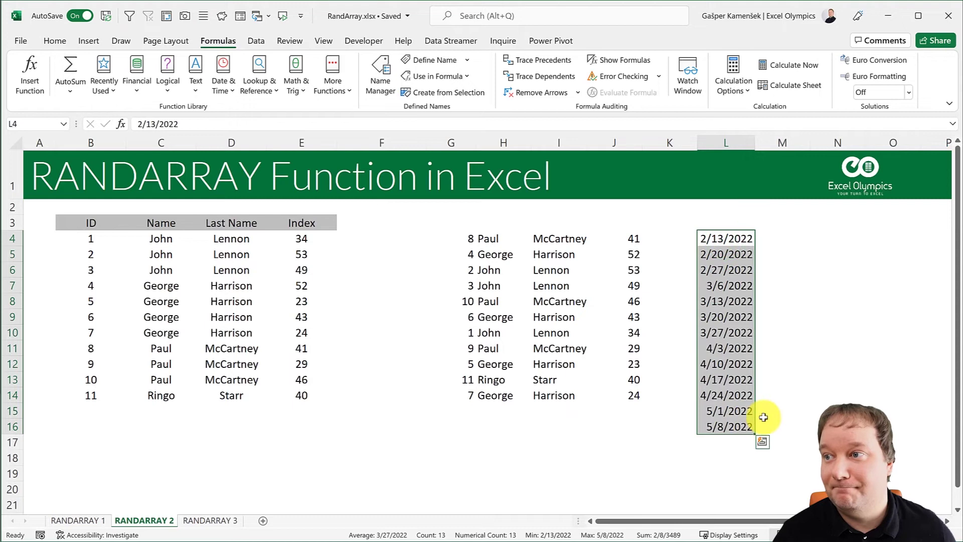
left_click_drag(164, 239, 161, 394)
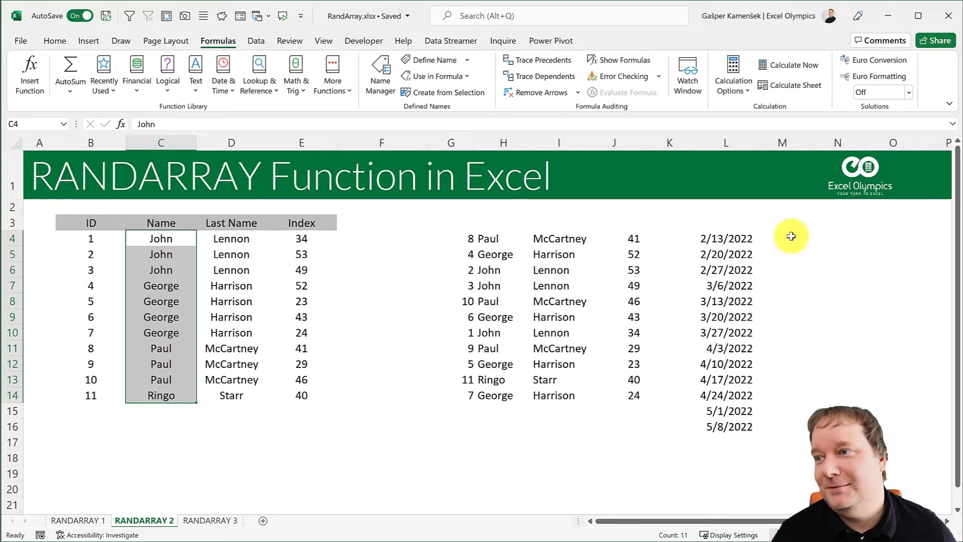
left_click_drag(792, 237, 791, 427)
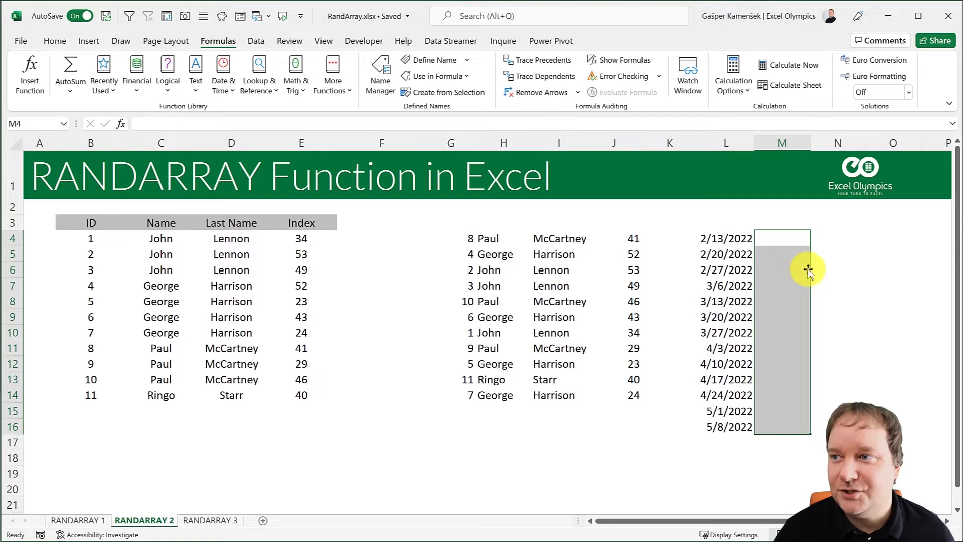
left_click(387, 259)
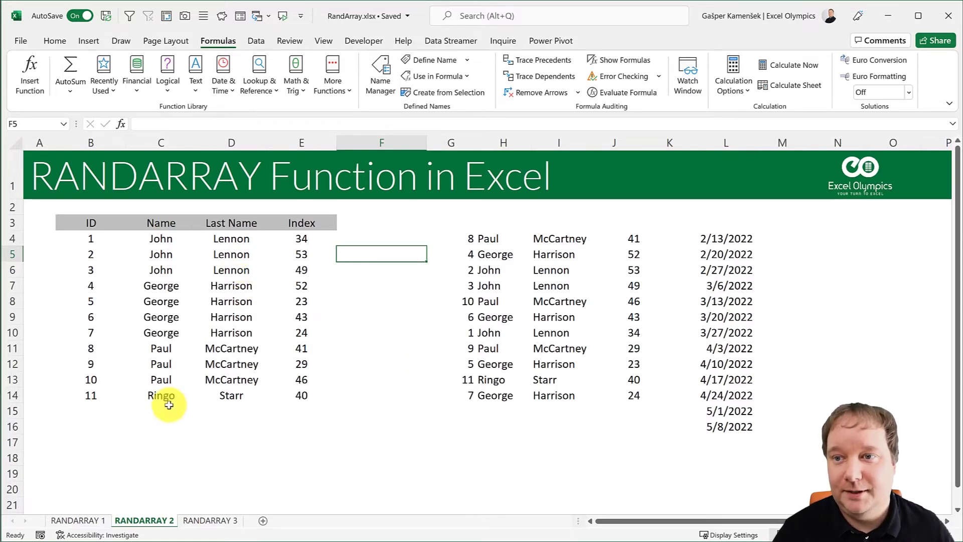
left_click(799, 237)
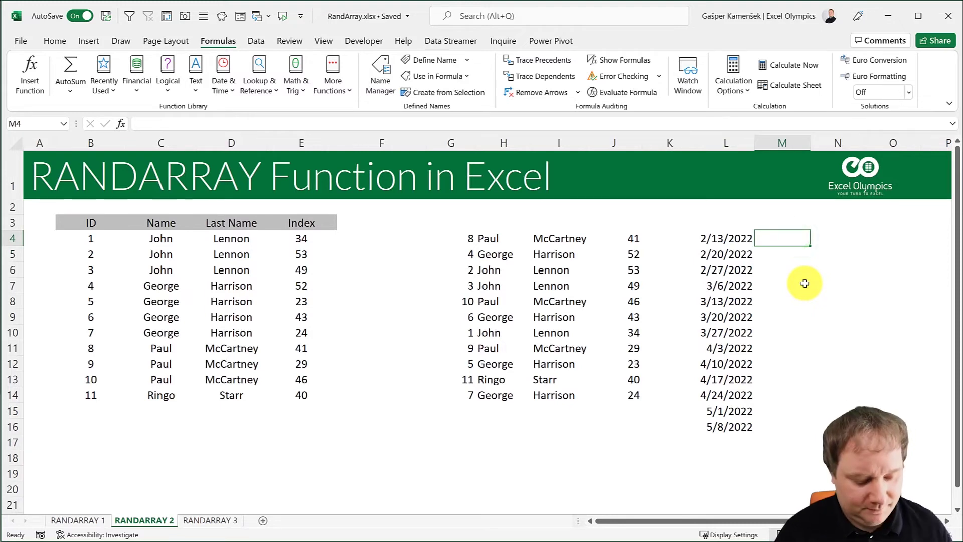
Enter =INDEX(C4:C14,RANDARRAY(COUNT(L4:L16),,1,11,1)) in M4 to spill a random name per date.
type("=")
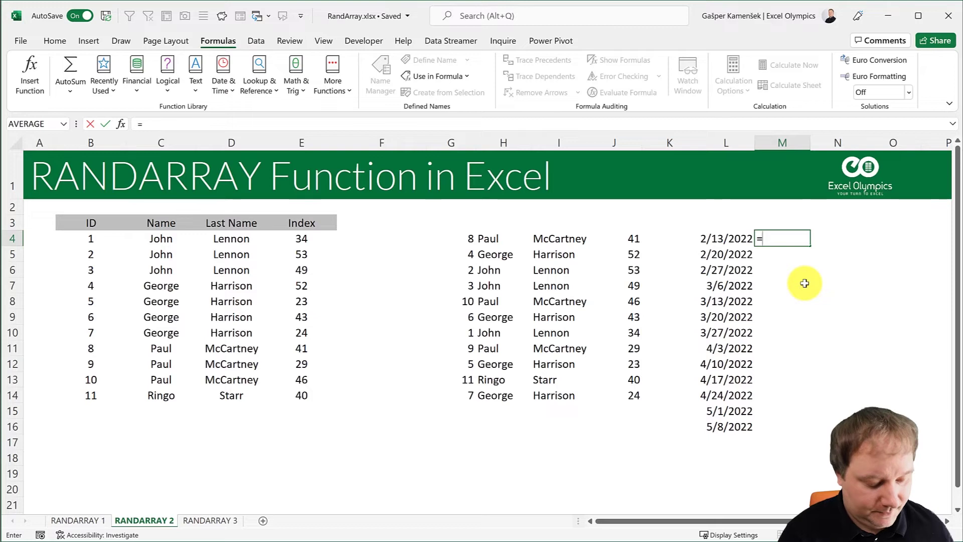
type("INDE")
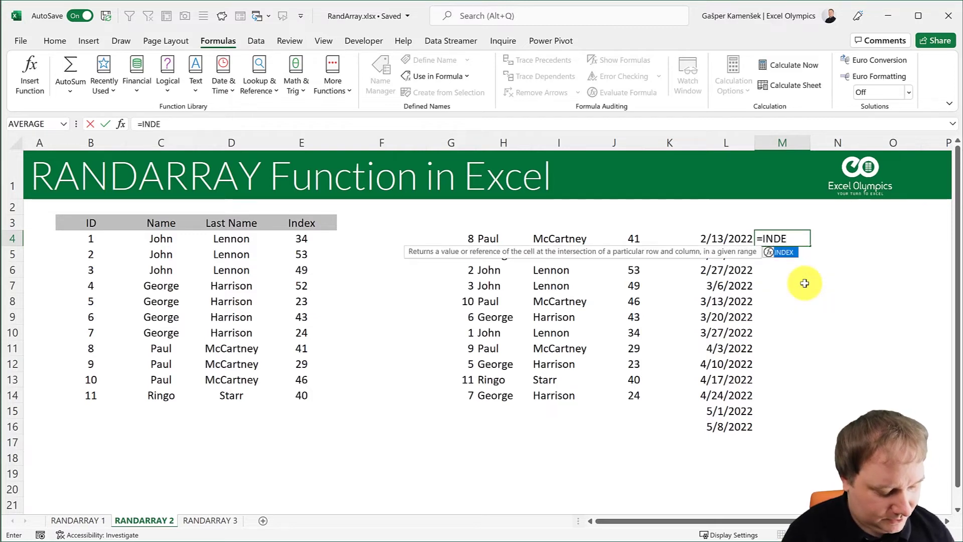
type("X(")
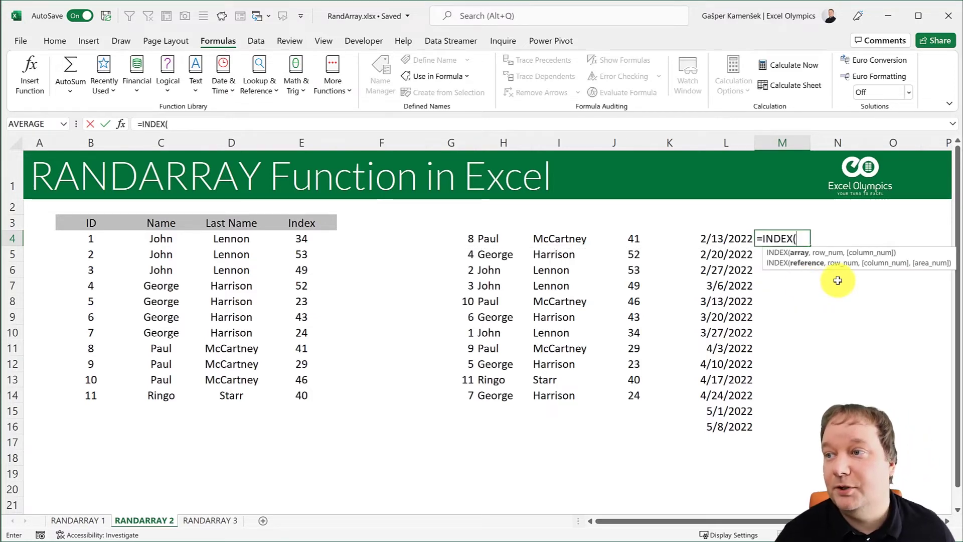
left_click_drag(160, 240, 152, 394)
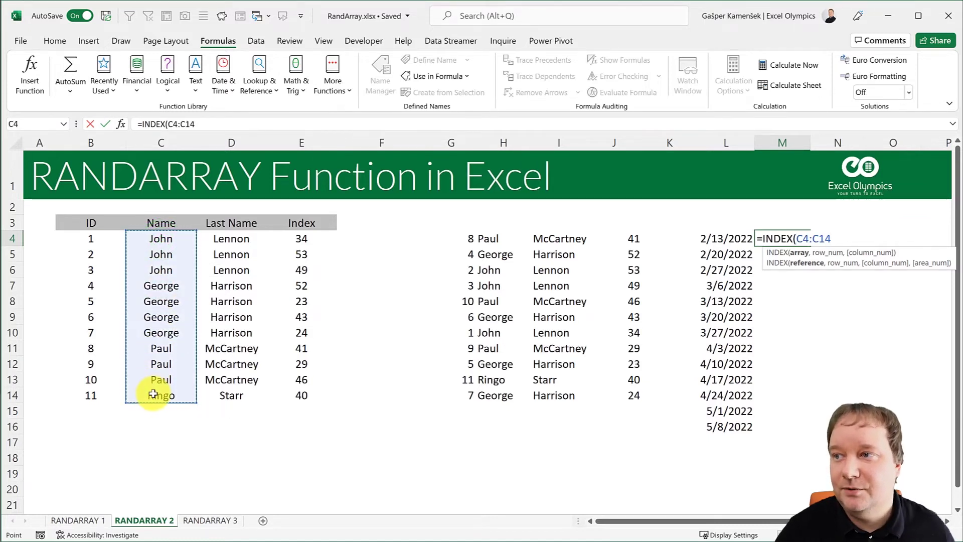
type(",")
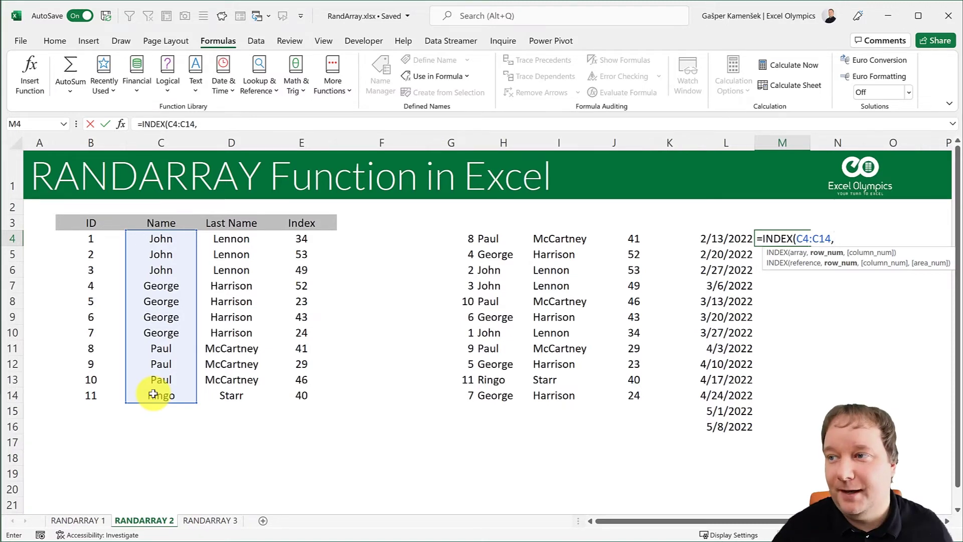
type("RAN")
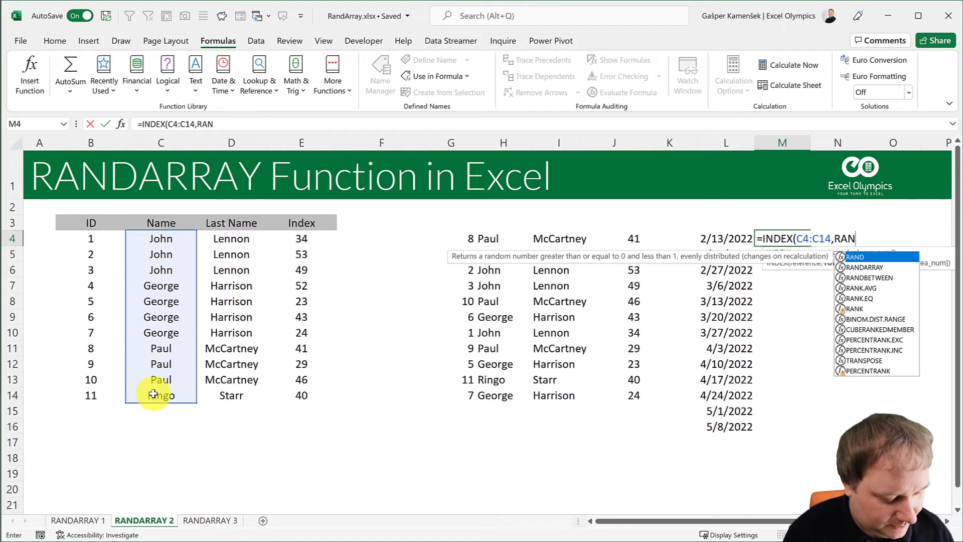
key("Down")
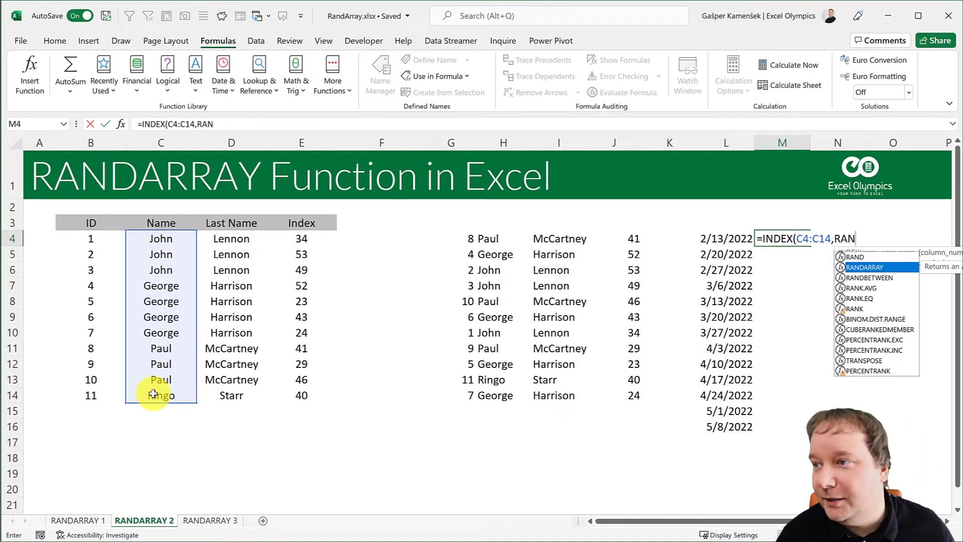
key("Tab")
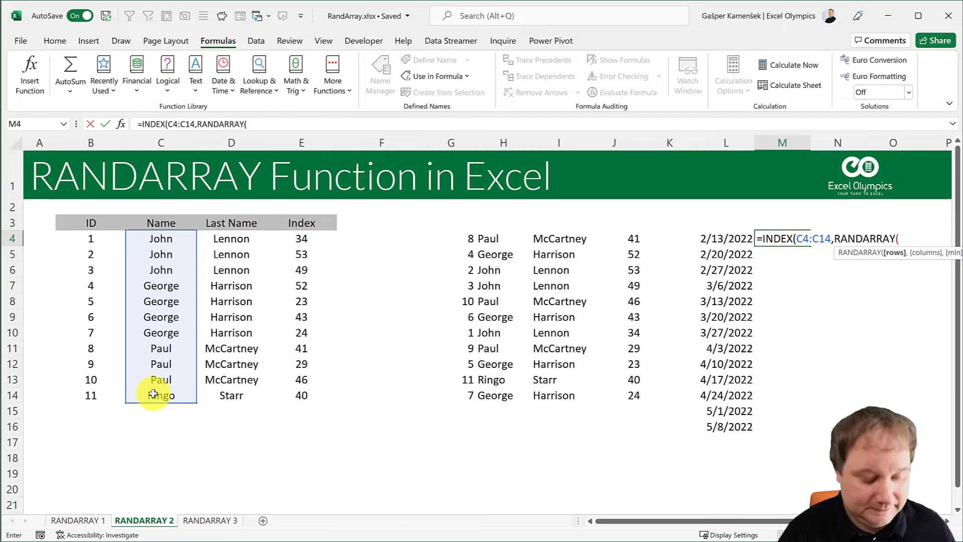
type("count(")
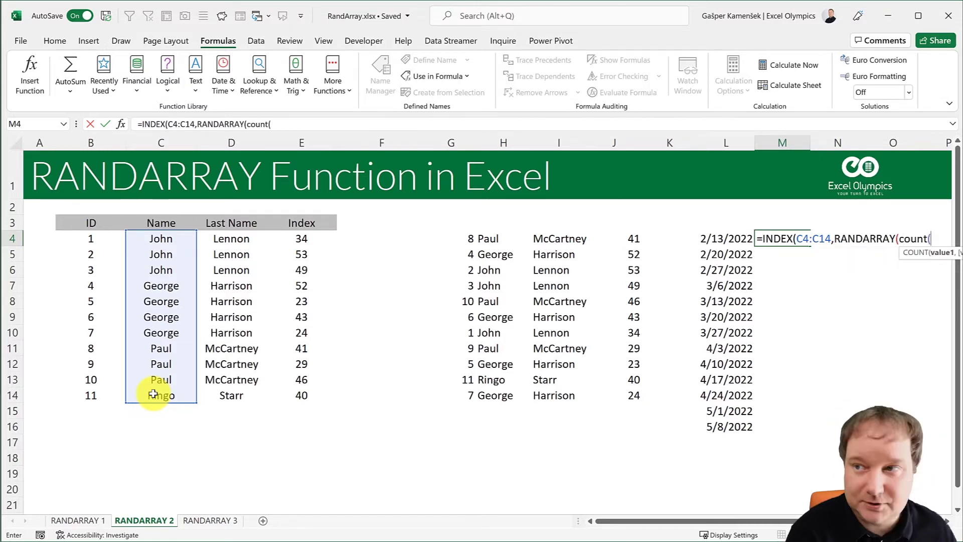
left_click_drag(730, 239, 729, 432)
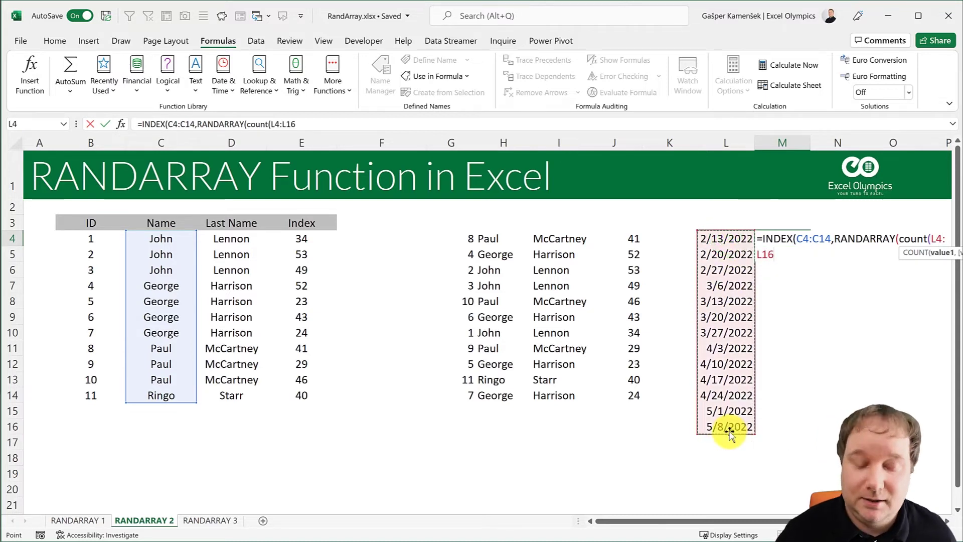
type(")")
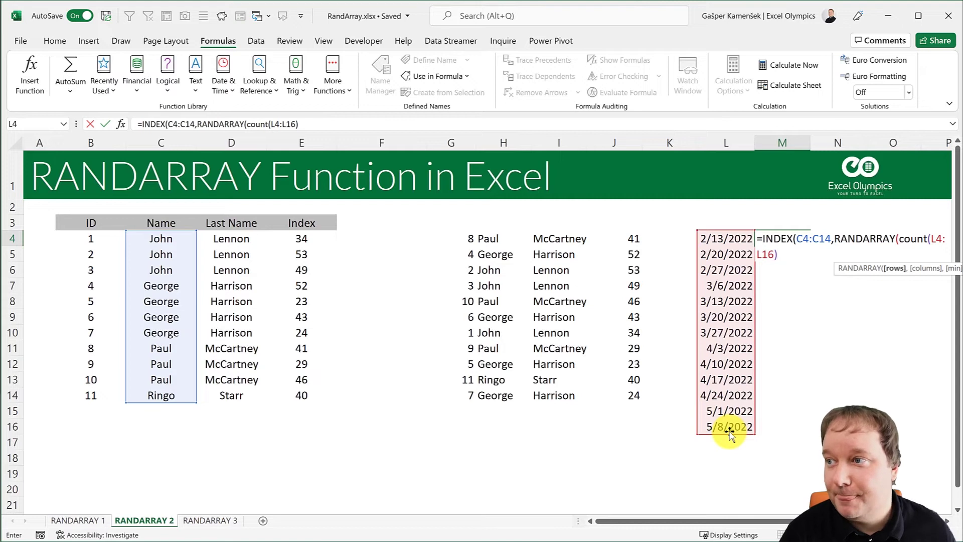
type(",,1,")
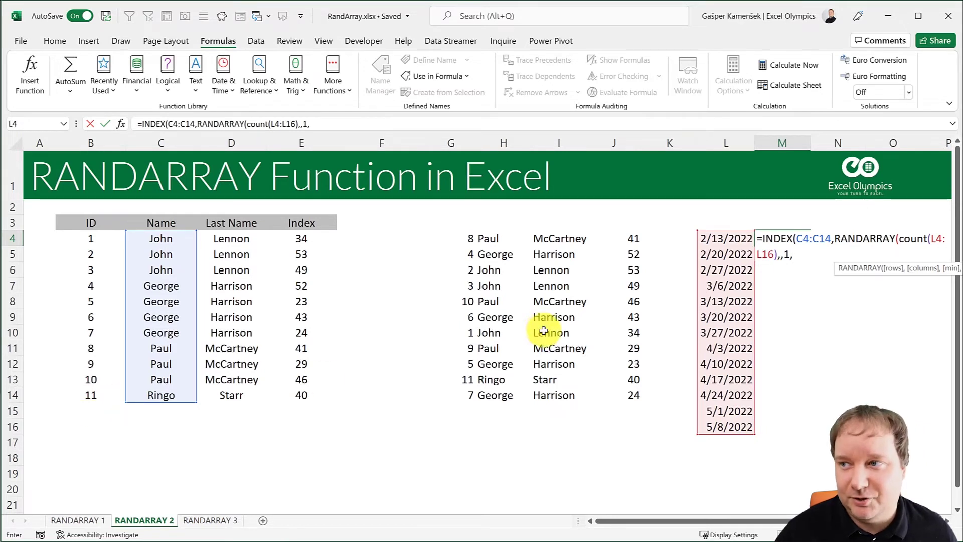
type("11")
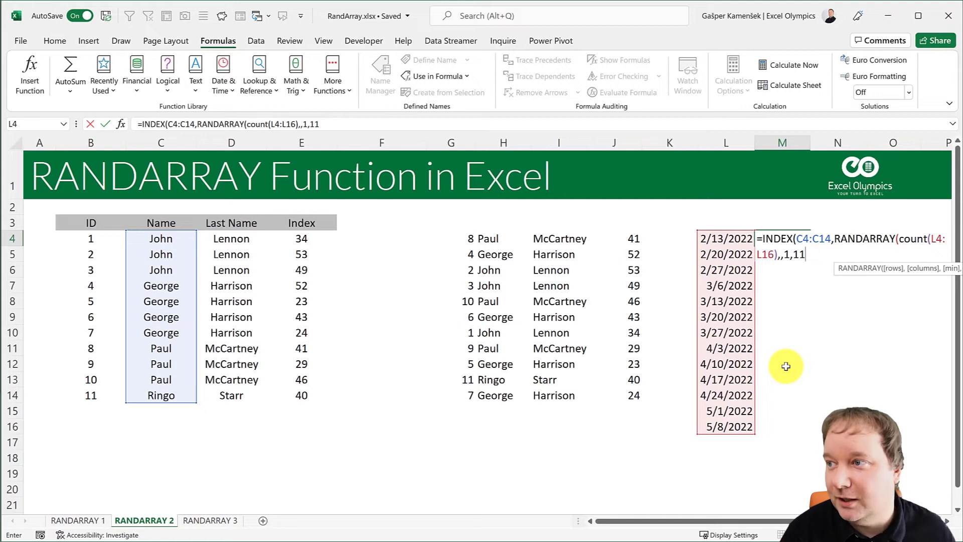
type(",1")
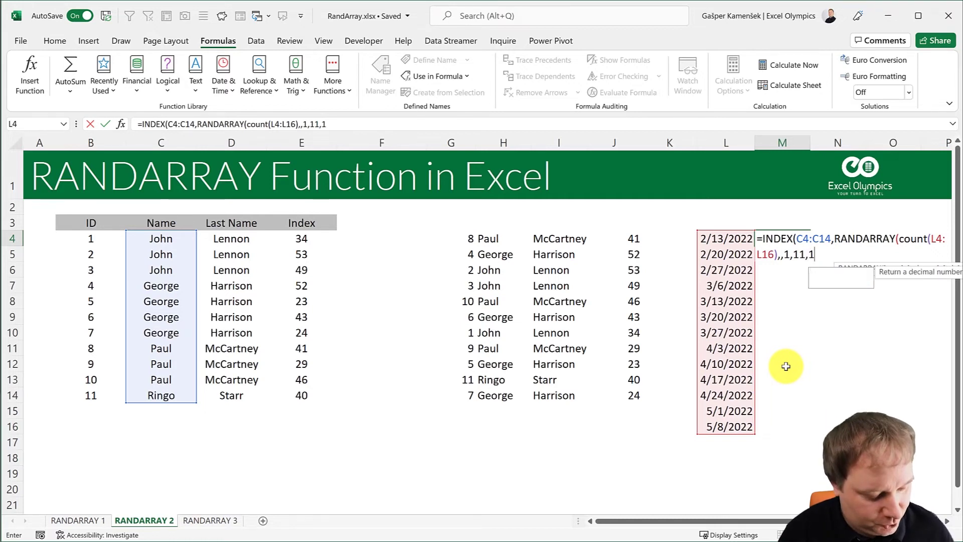
type(")")
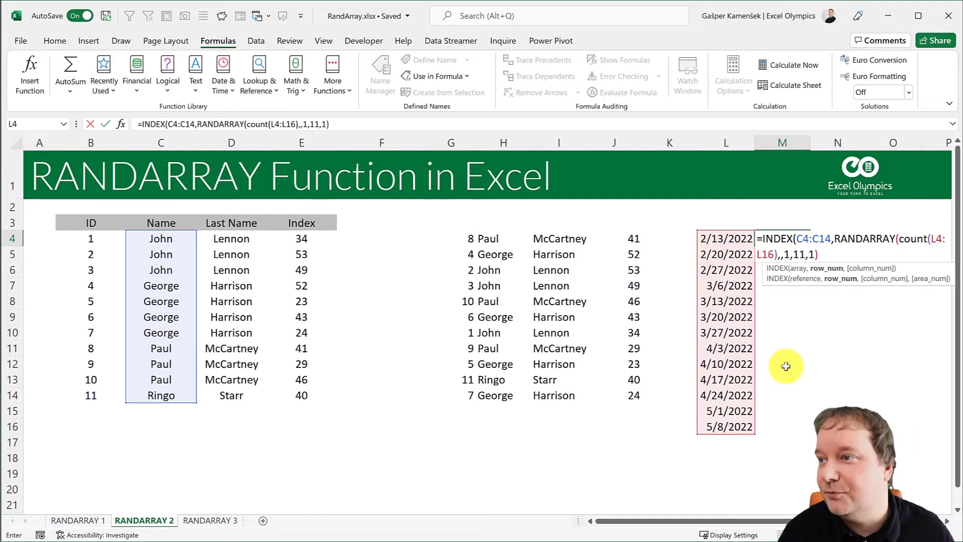
type(")")
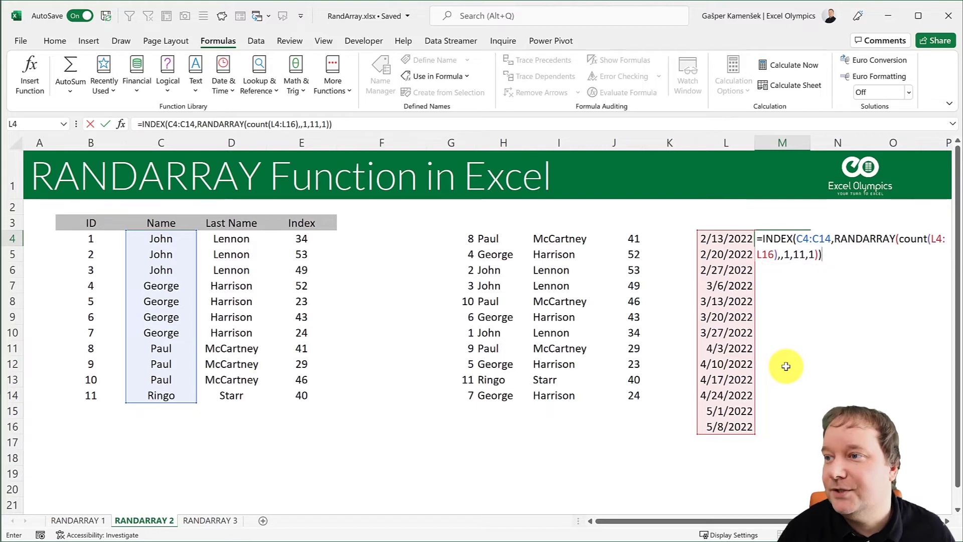
key("Return")
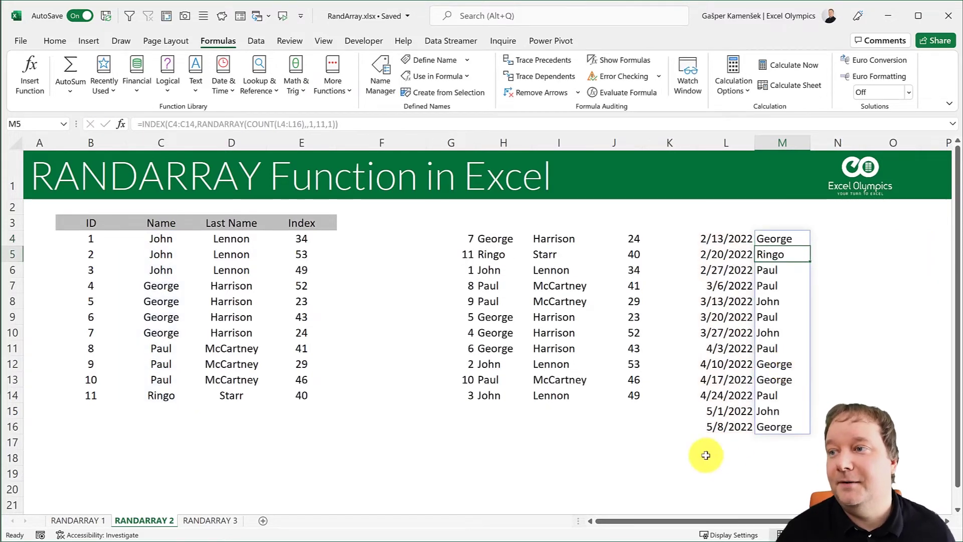
Recalculate with F9, then highlight the four George entries and the single Ringo in Name.
left_click(627, 462)
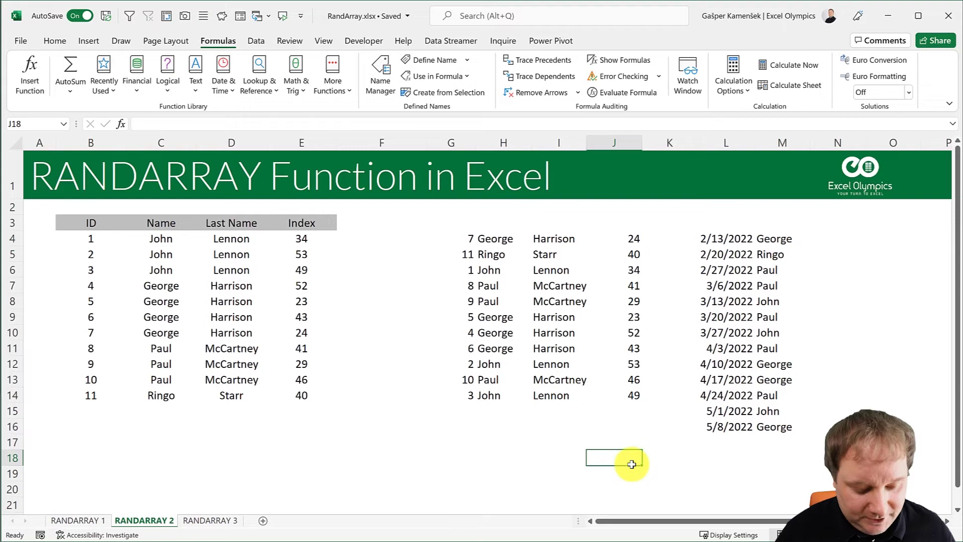
key("F9")
key("F9")
key("F9")
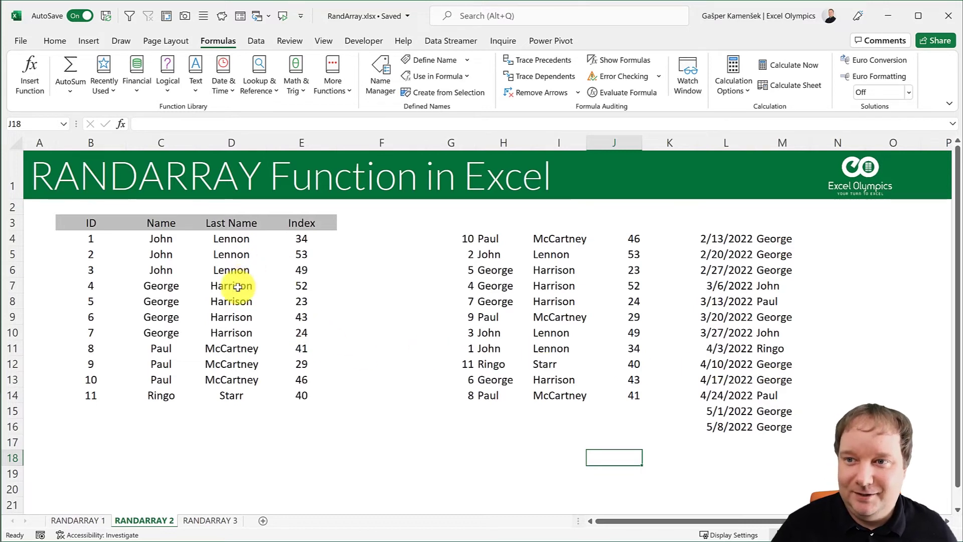
left_click_drag(236, 285, 237, 307)
left_click_drag(178, 285, 173, 330)
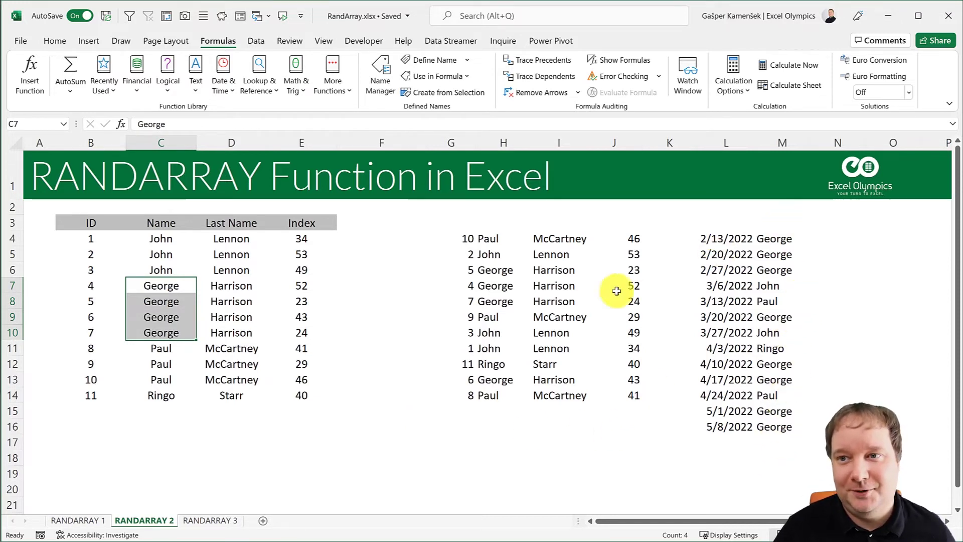
left_click(177, 397)
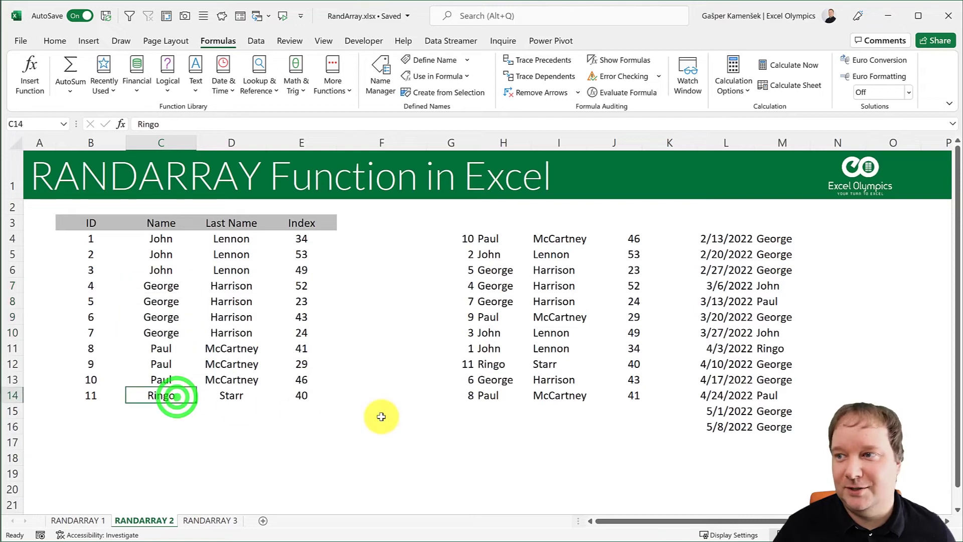
Inspect the random name formula in M11 against the Sunday dates in L4:L16.
left_click(762, 352)
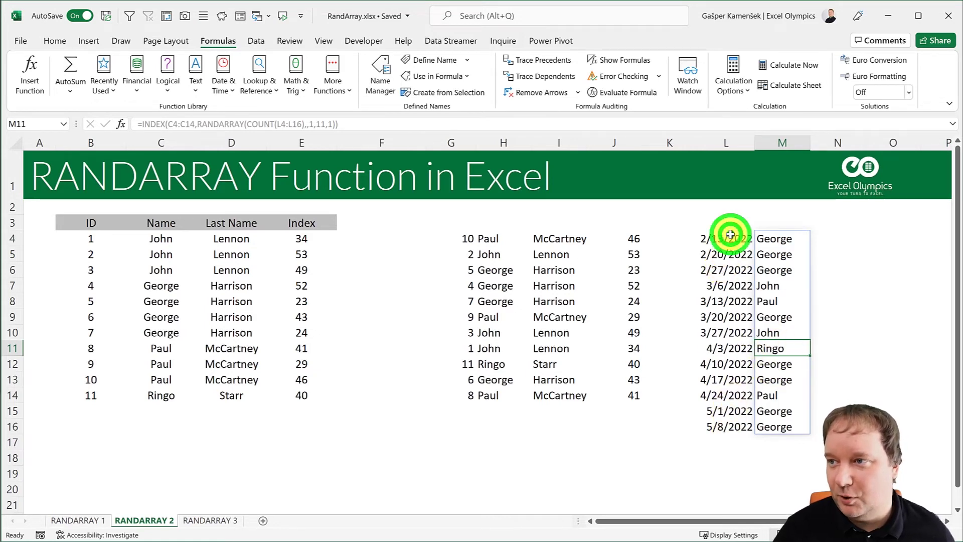
left_click_drag(730, 238, 720, 426)
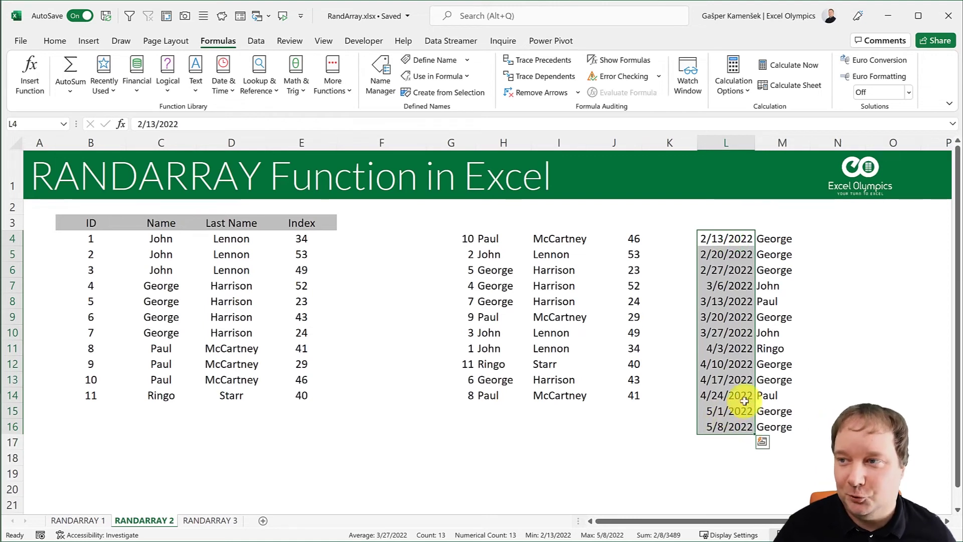
left_click(781, 348)
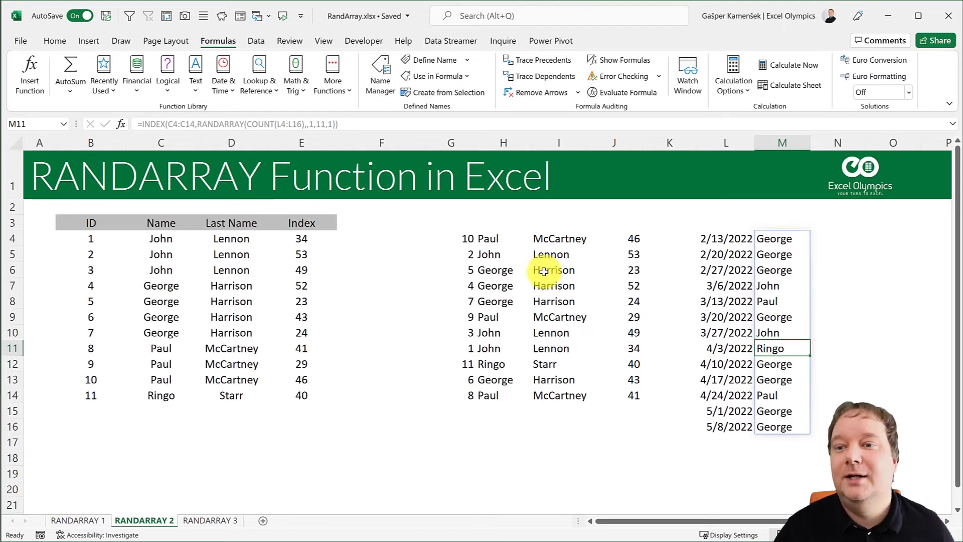
left_click(432, 440)
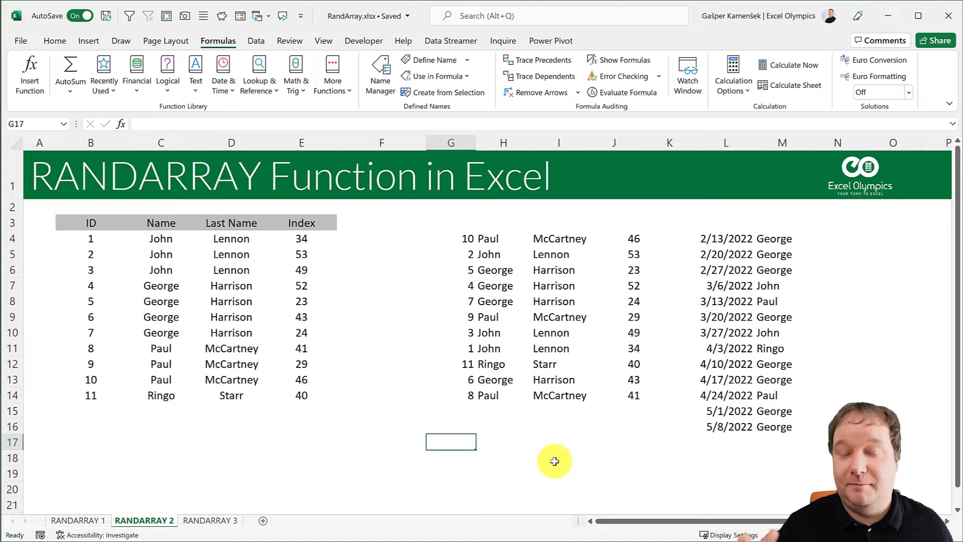
Enter =INDEX(C4:C14,RANDARRAY(,,1,11,1)) in G17 to pick one random name.
type("=")
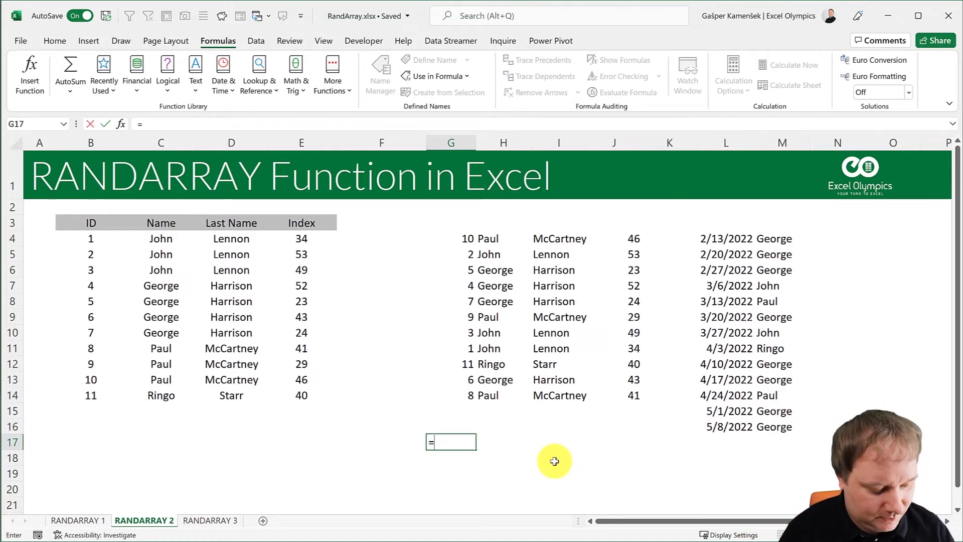
type("I")
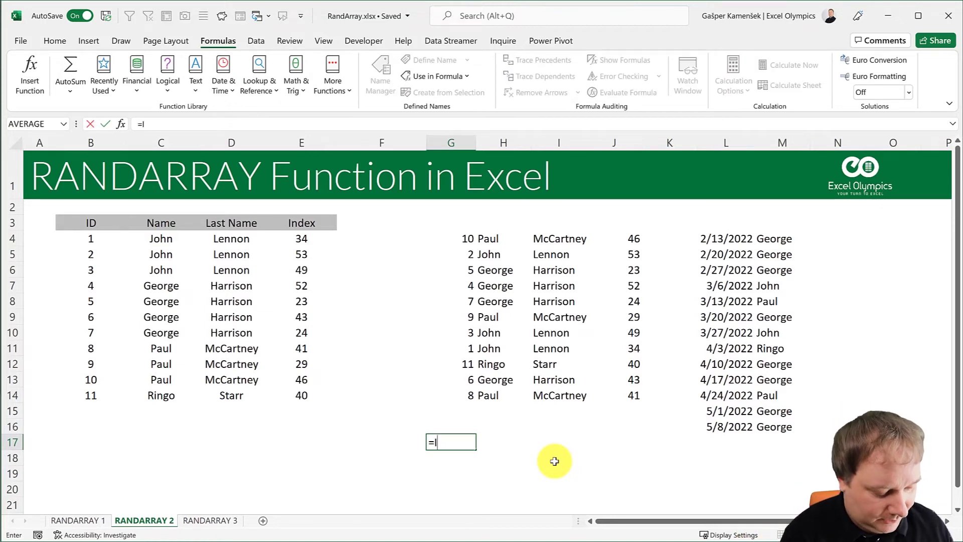
type("NDEX(")
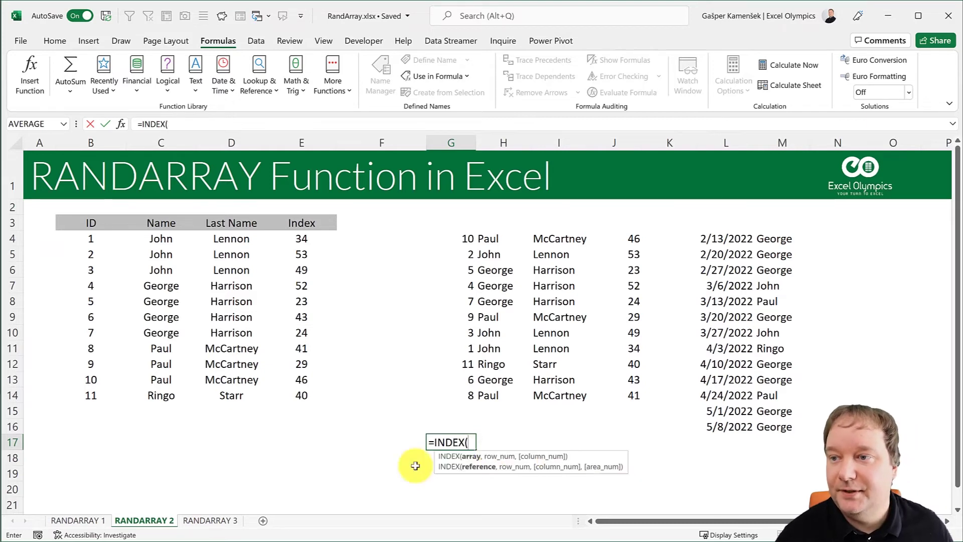
left_click_drag(170, 238, 159, 391)
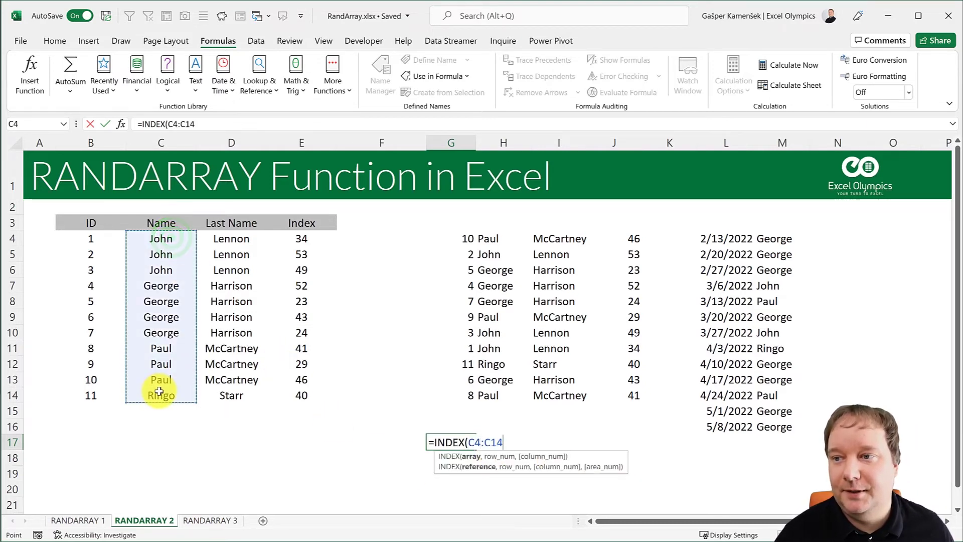
type(",Rand")
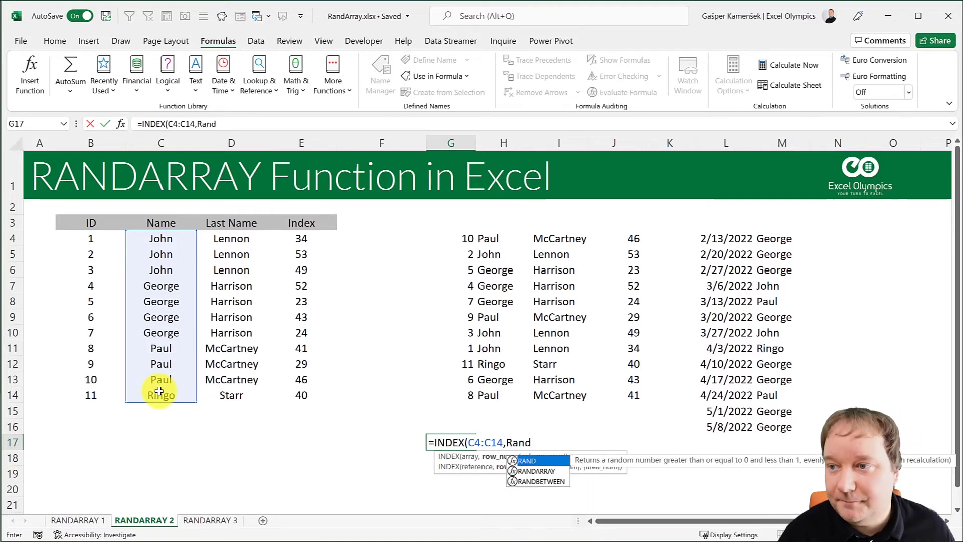
key("Down")
key("Tab")
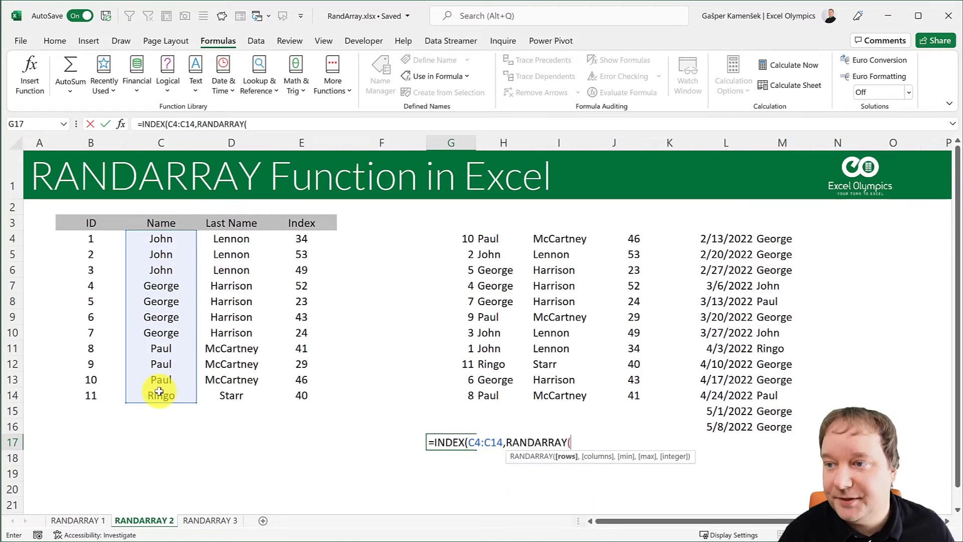
type(",")
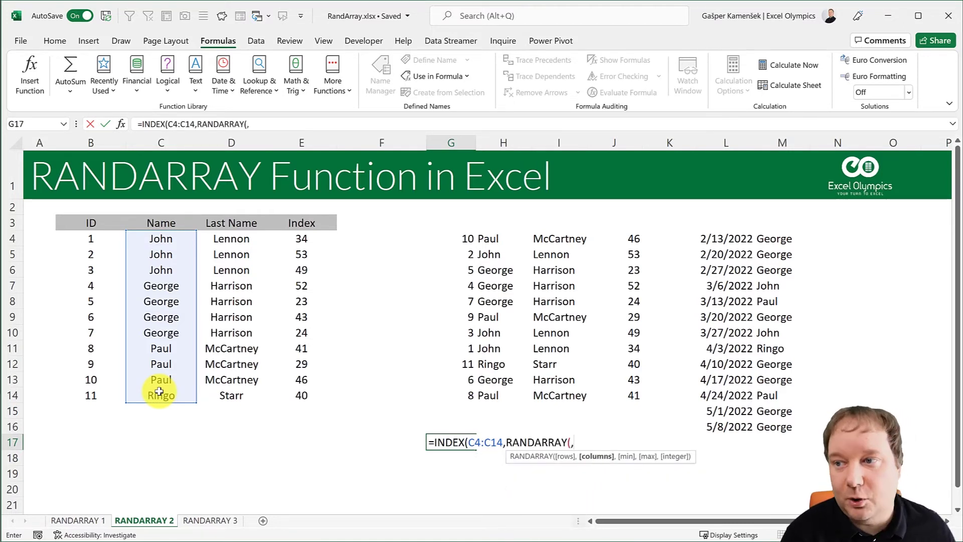
type(",")
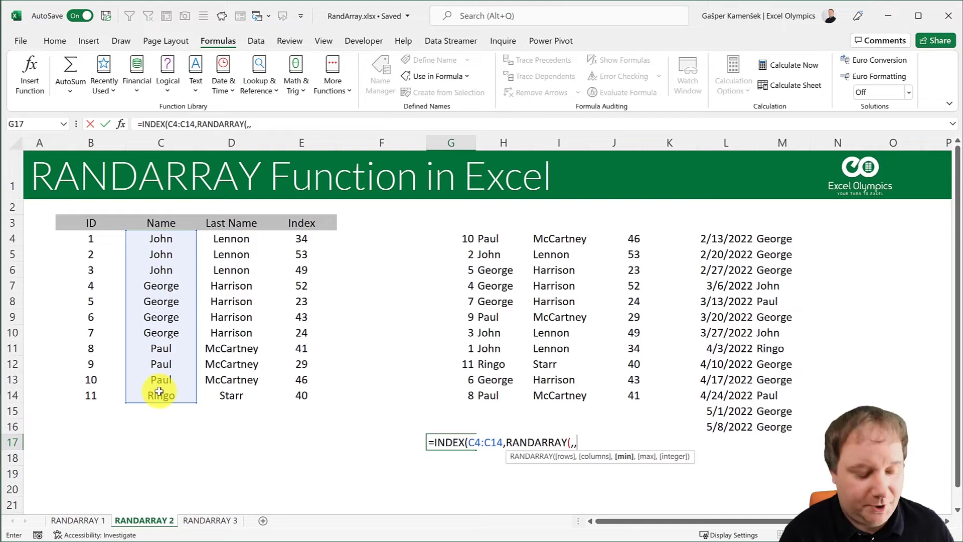
type("1,11,1))")
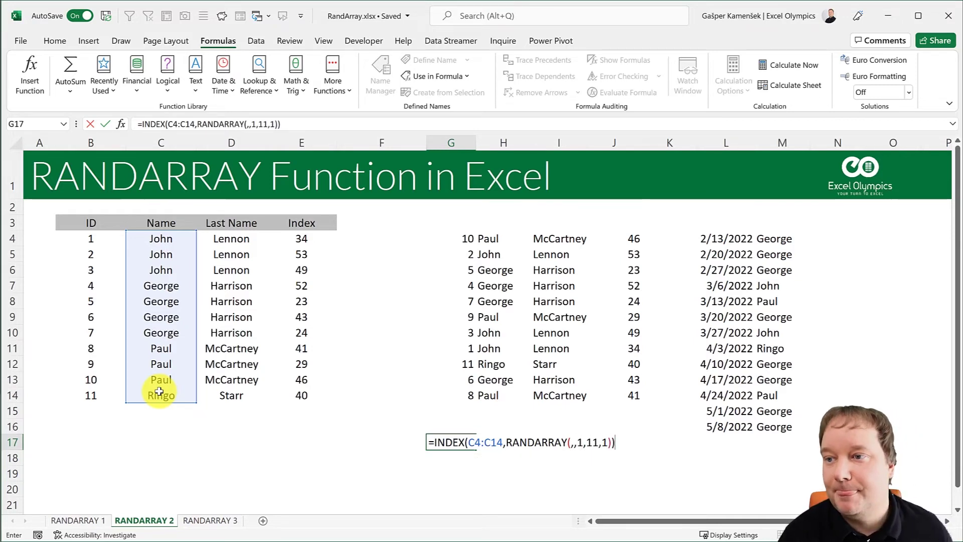
key("ctrl+Return")
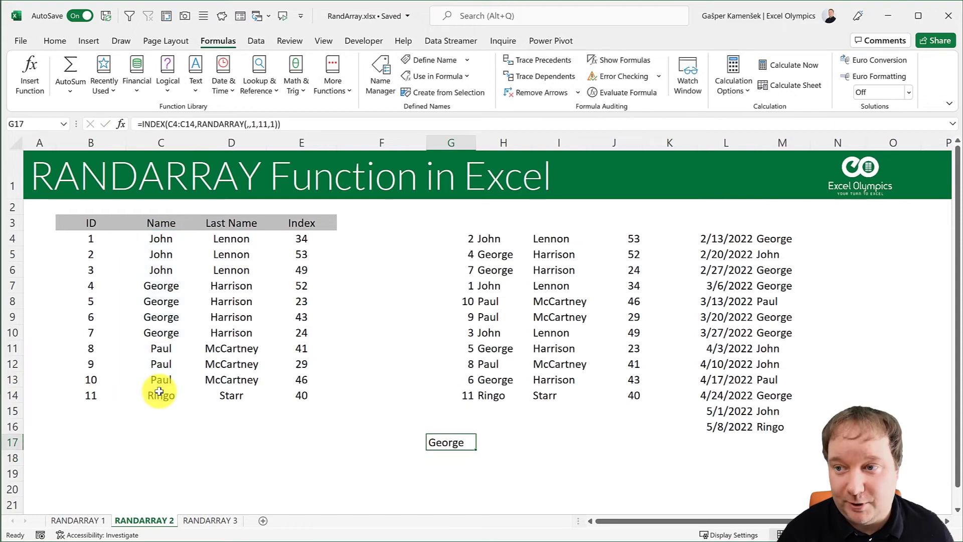
Recalculate repeatedly with F9 to show different random name picks.
key("Right")
key("Right")
key("F9")
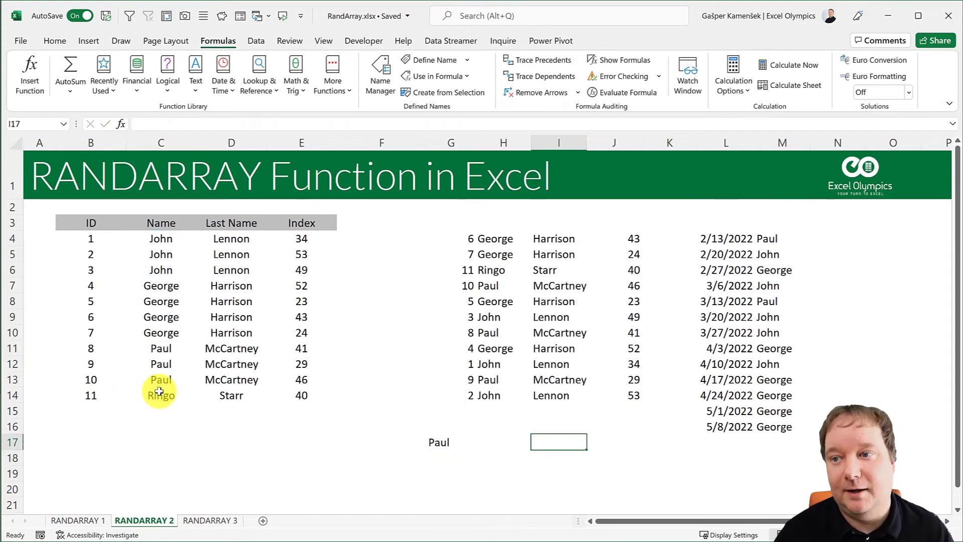
key("F9")
key("F9")
key("F9")
key("F9")
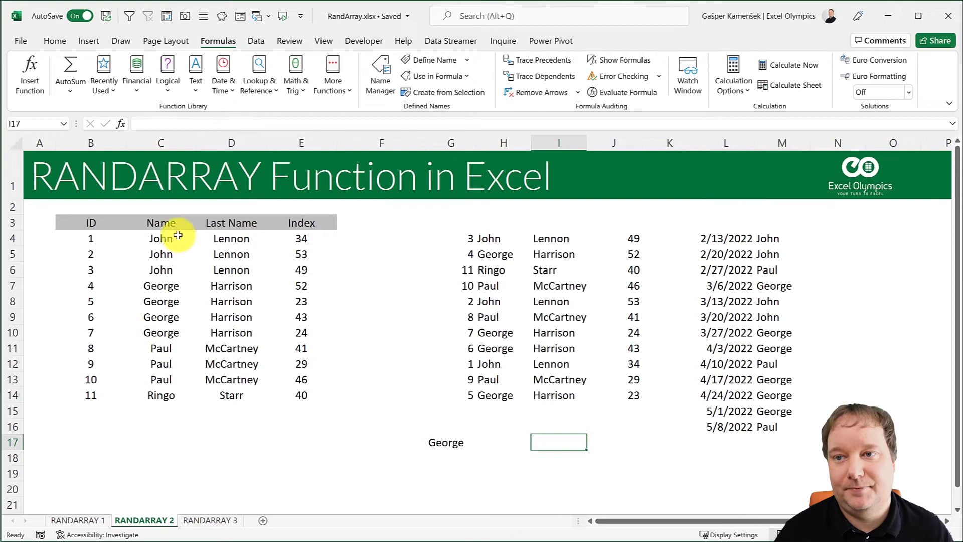
key("F9")
key("F9")
key("F9")
key("F9")
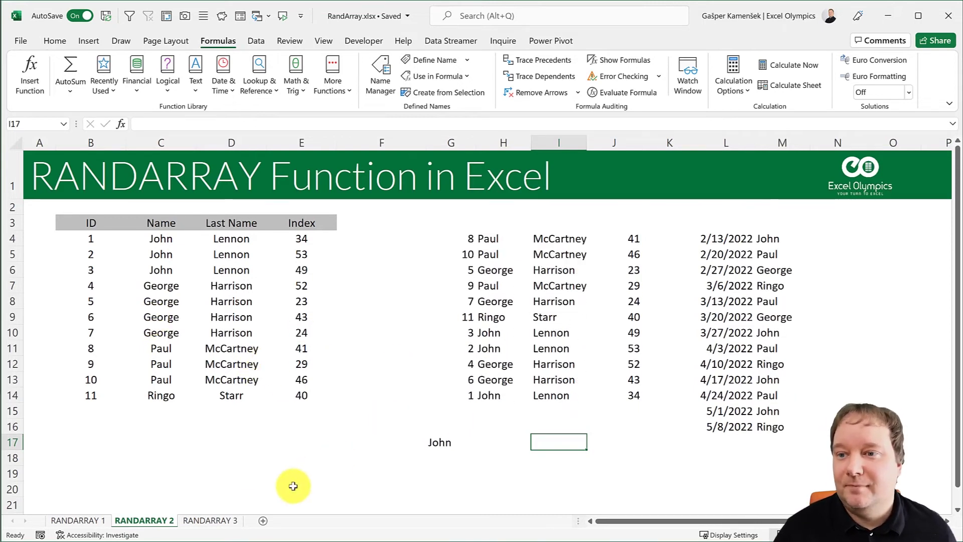
left_click(224, 522)
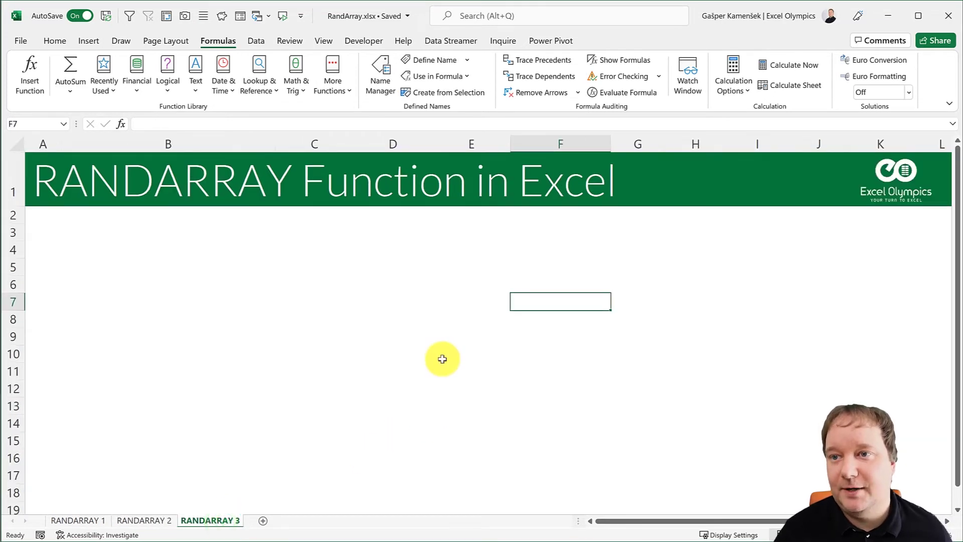
left_click(332, 232)
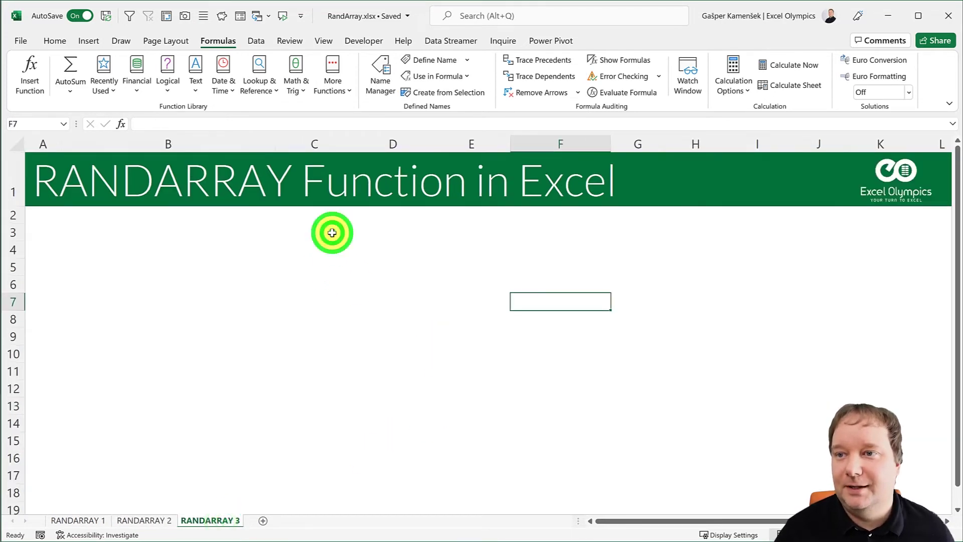
left_click(391, 241)
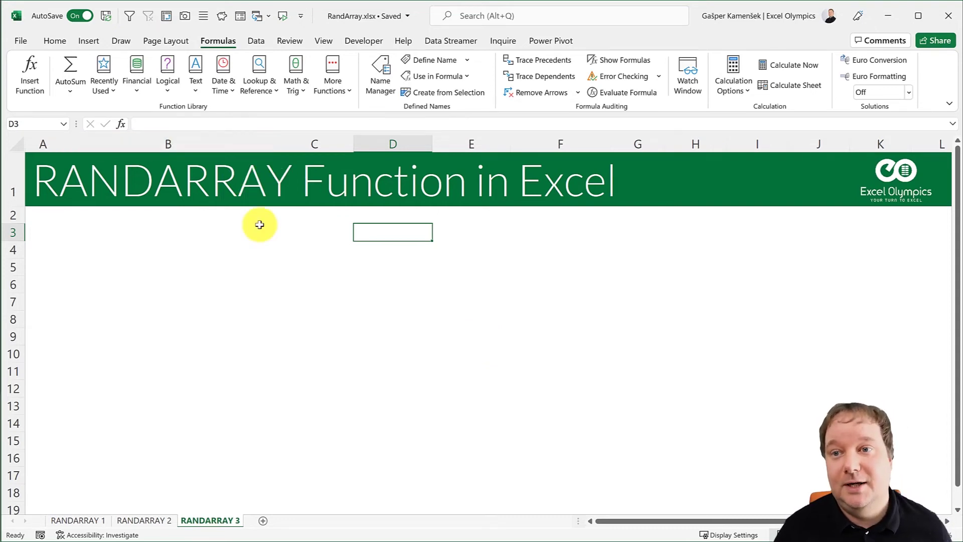
left_click_drag(153, 249, 154, 382)
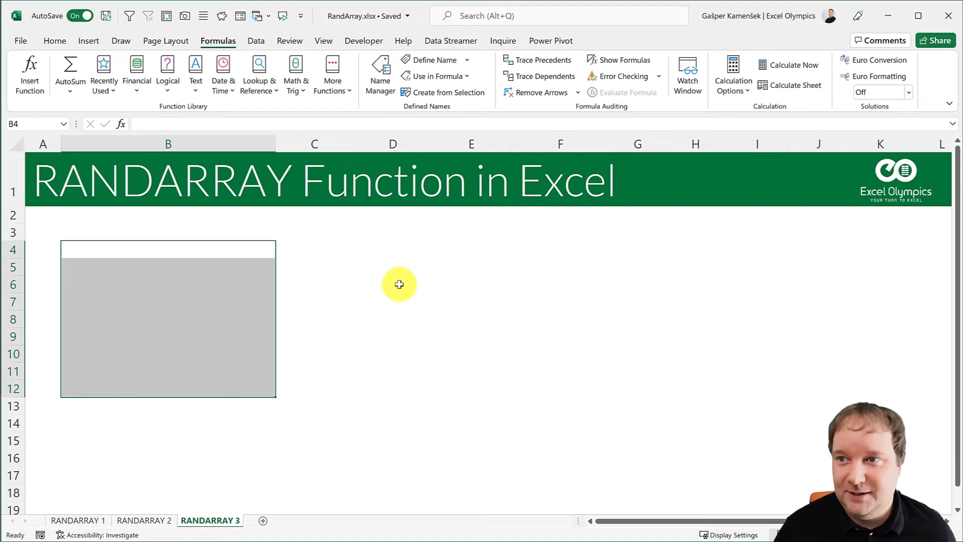
Put start date 2/13/2022 in E3 and end date 12/31/2022 in E4.
left_click(433, 232)
key("ctrl+semicolon")
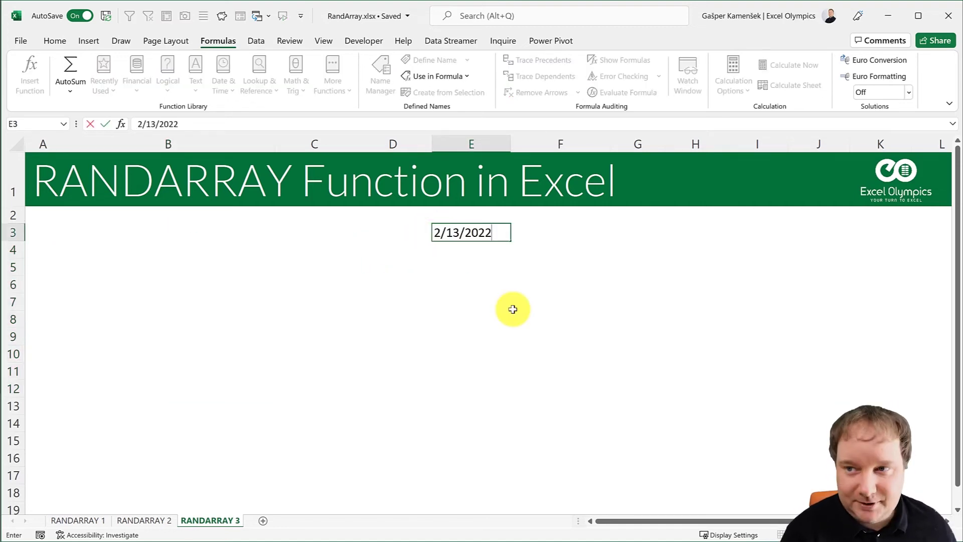
key("Return")
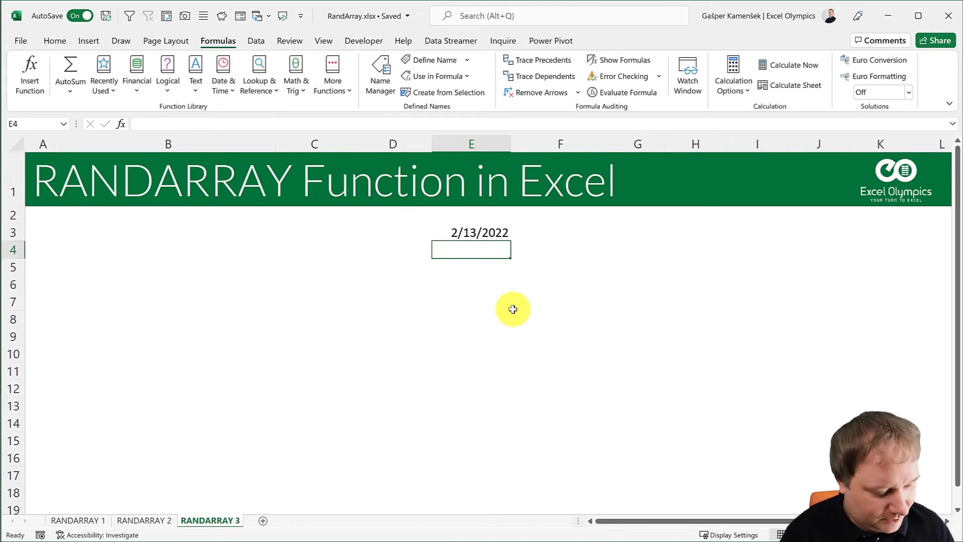
type("12/31")
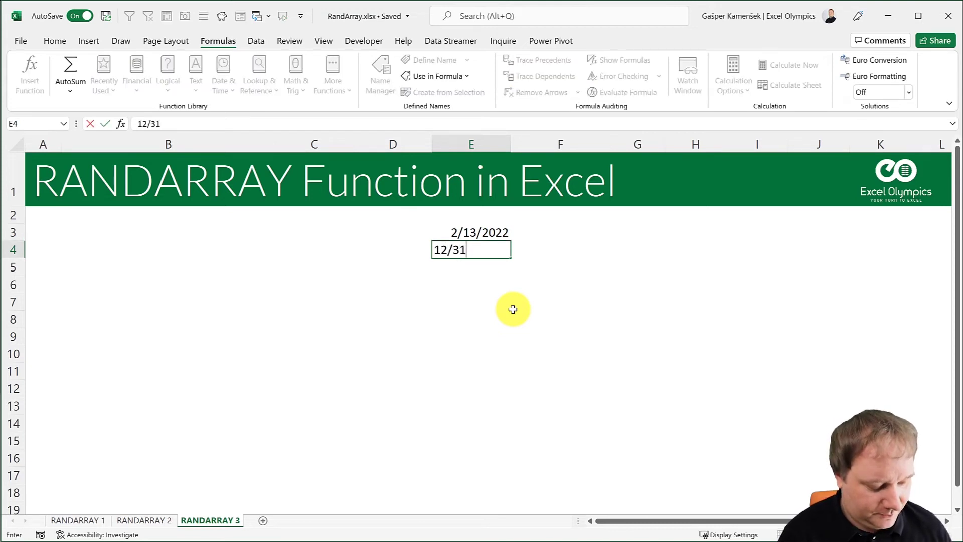
type("/2022")
key("Return")
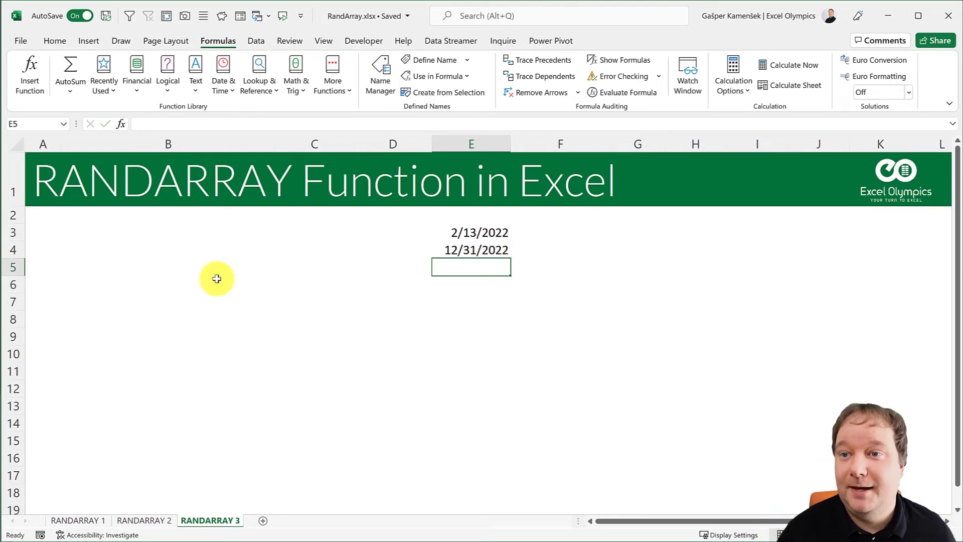
left_click_drag(186, 243, 195, 396)
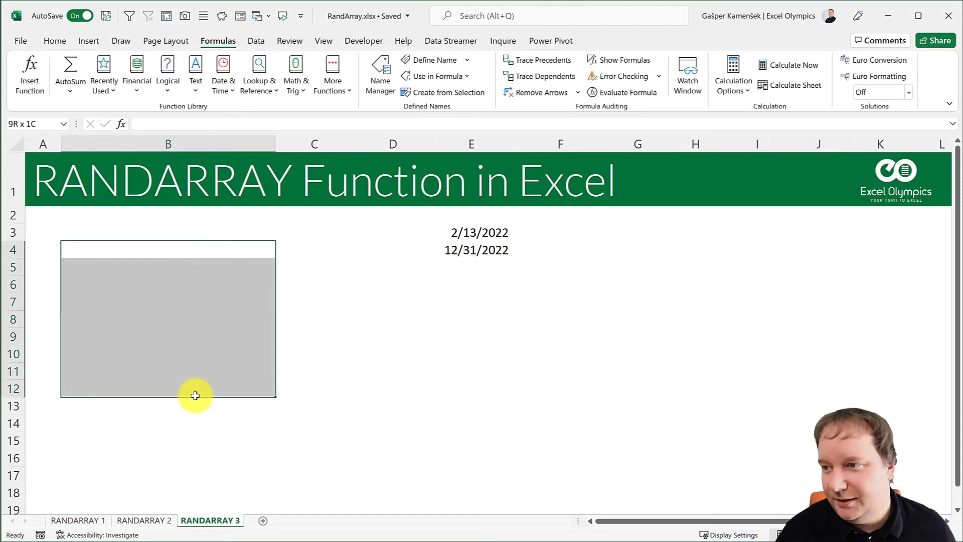
left_click(189, 249)
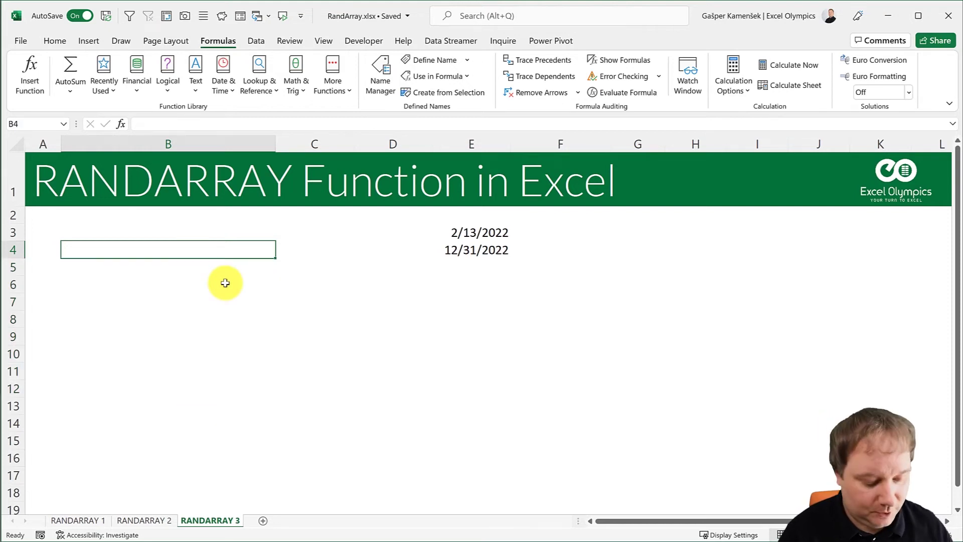
Begin a WORKDAY formula in B4 using the WORKDAY function, not WORKDAY.INTL.
type("=WORK")
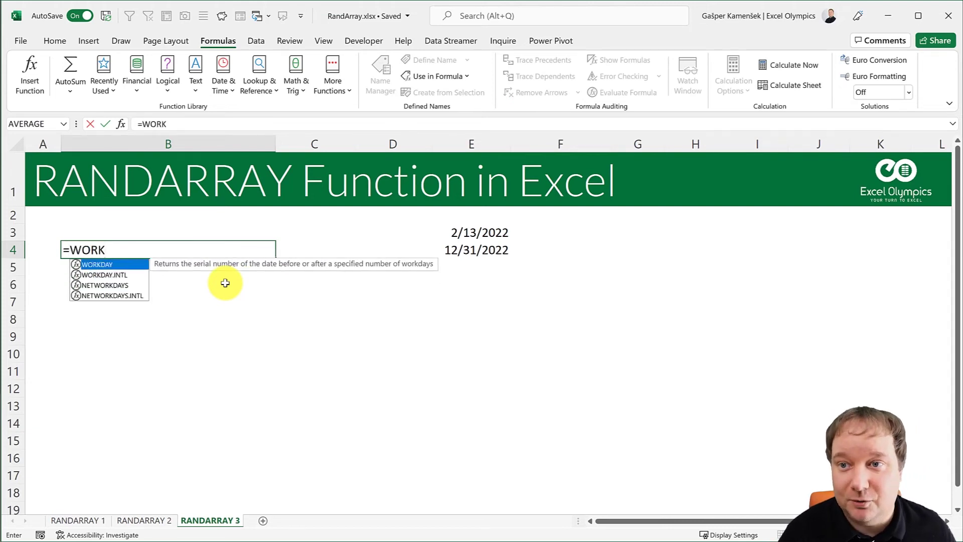
key("Down")
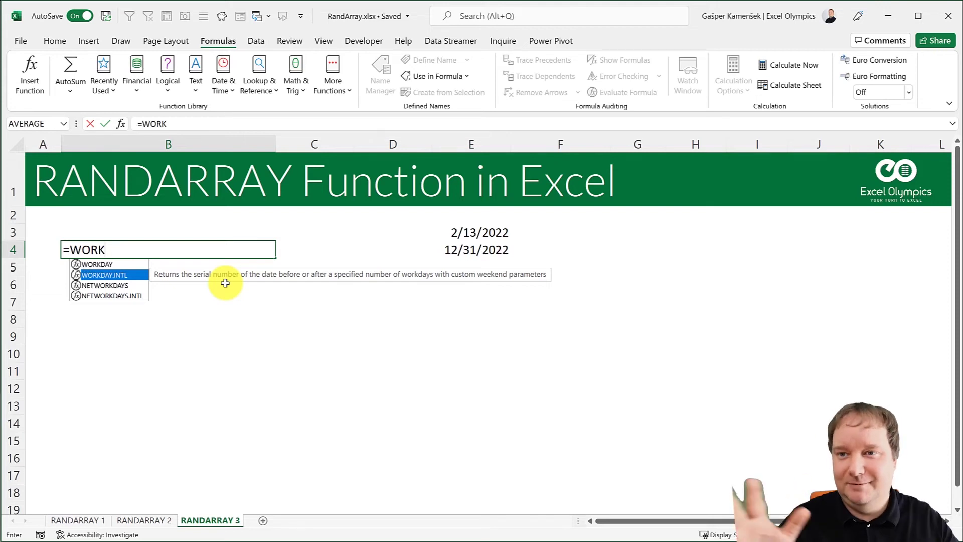
key("Up")
key("Tab")
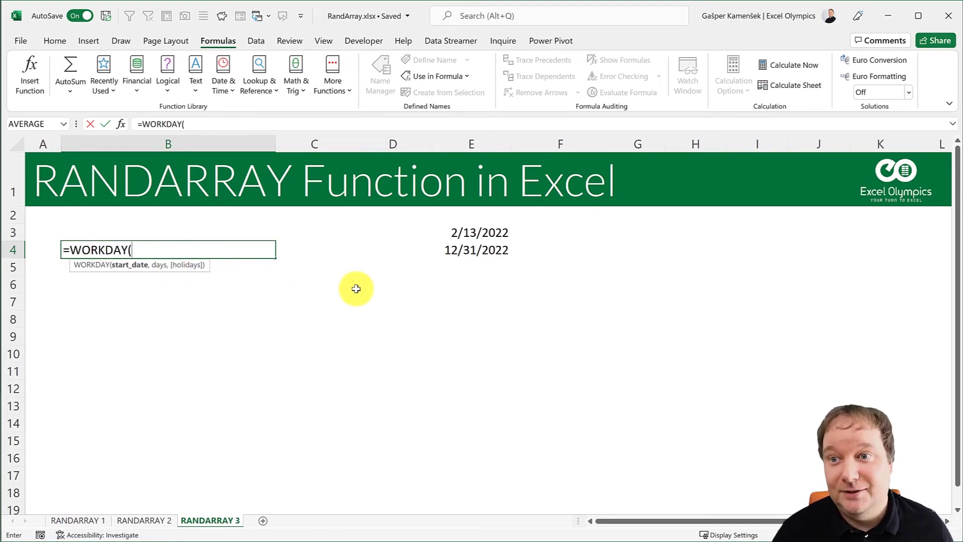
Add RANDARRAY(10,,E3,E4,1) as WORKDAY's start-date argument, returning whole numbers.
type("randa")
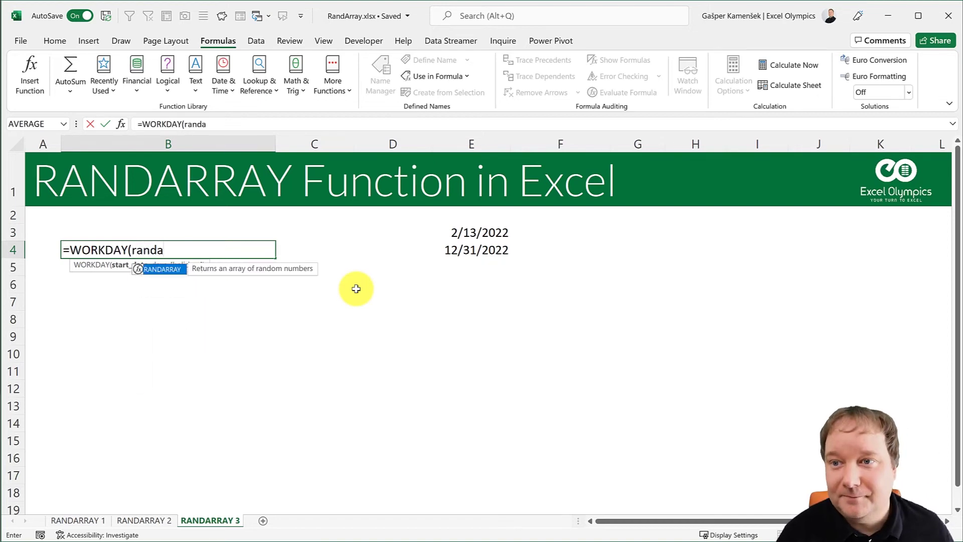
key("Tab")
type("10")
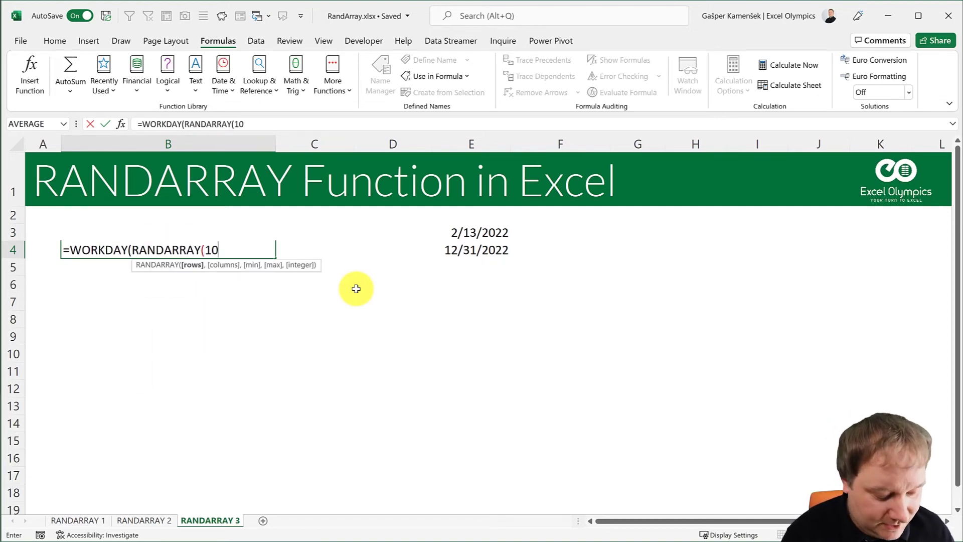
type(",")
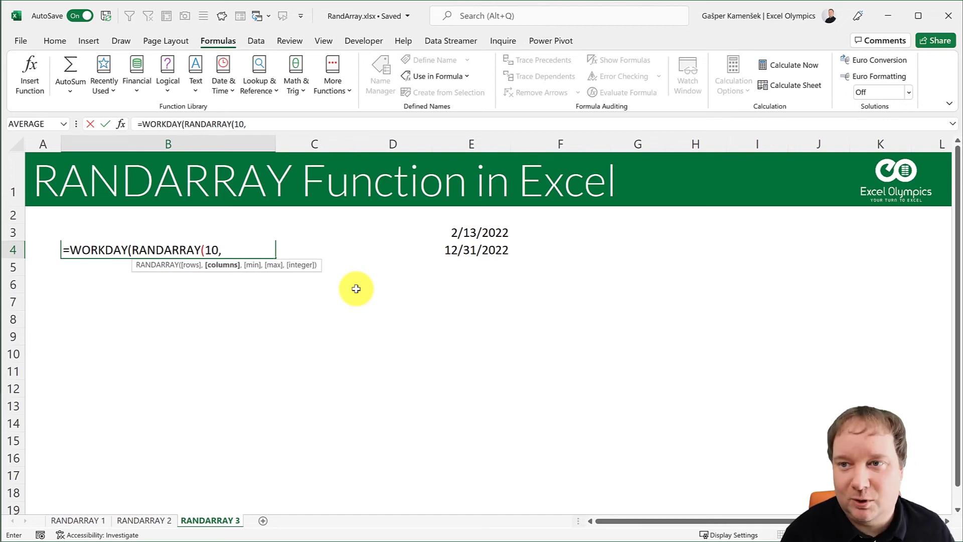
type(",")
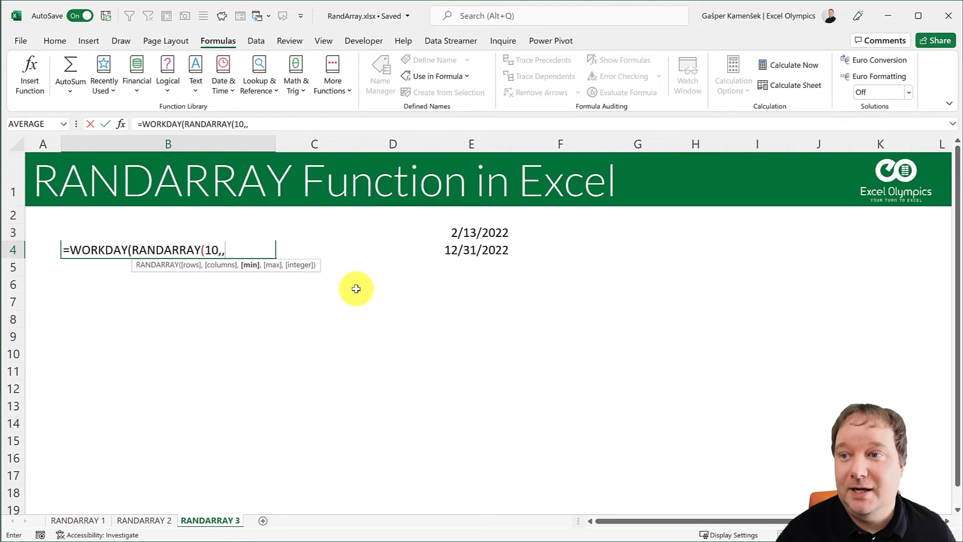
left_click(466, 233)
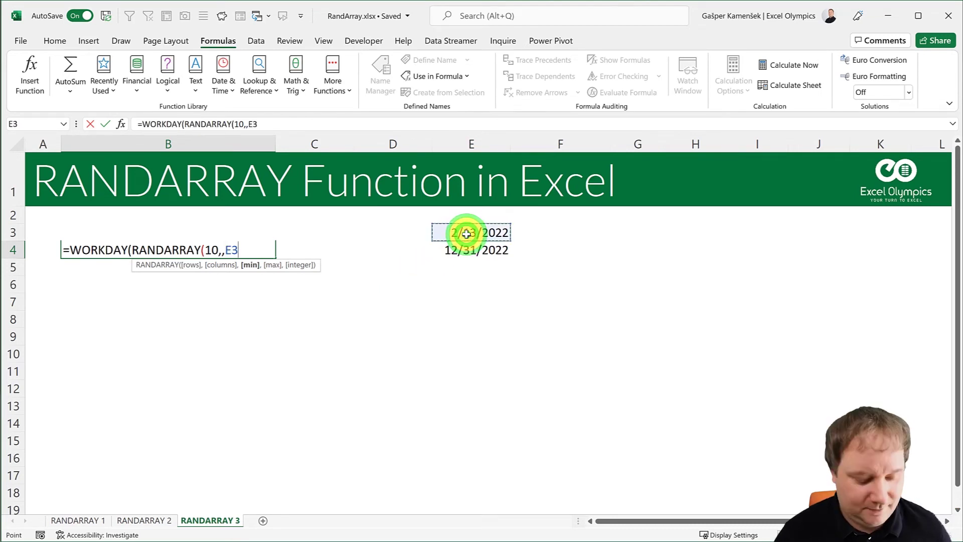
type(",")
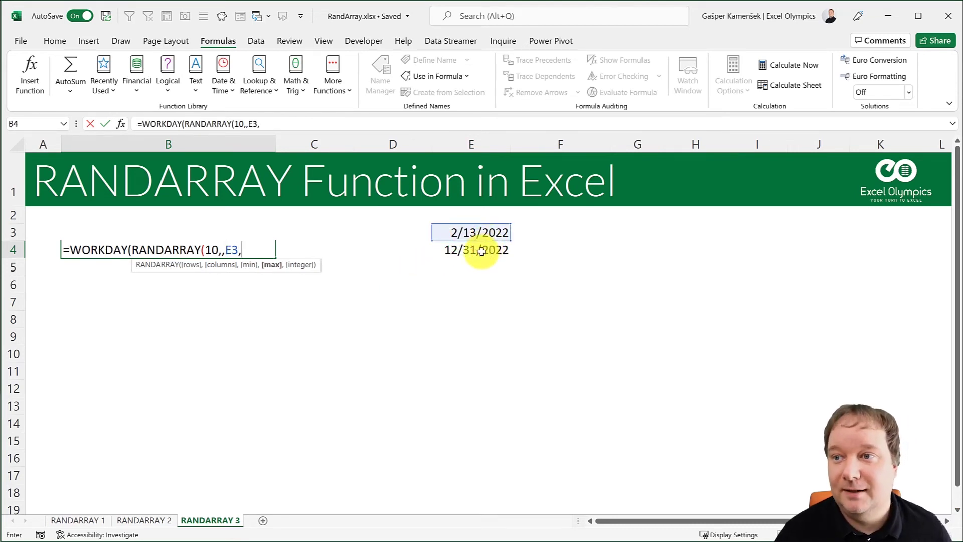
left_click(481, 252)
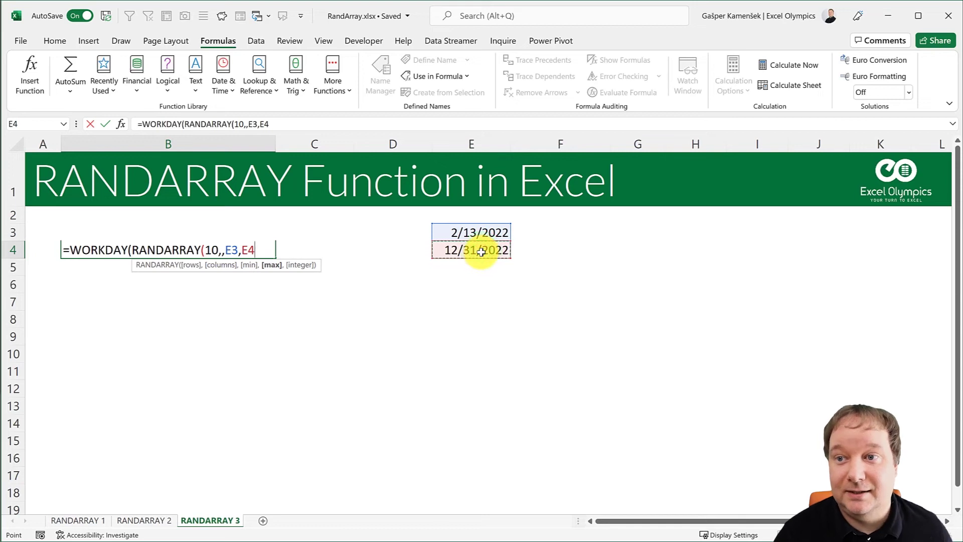
type(",")
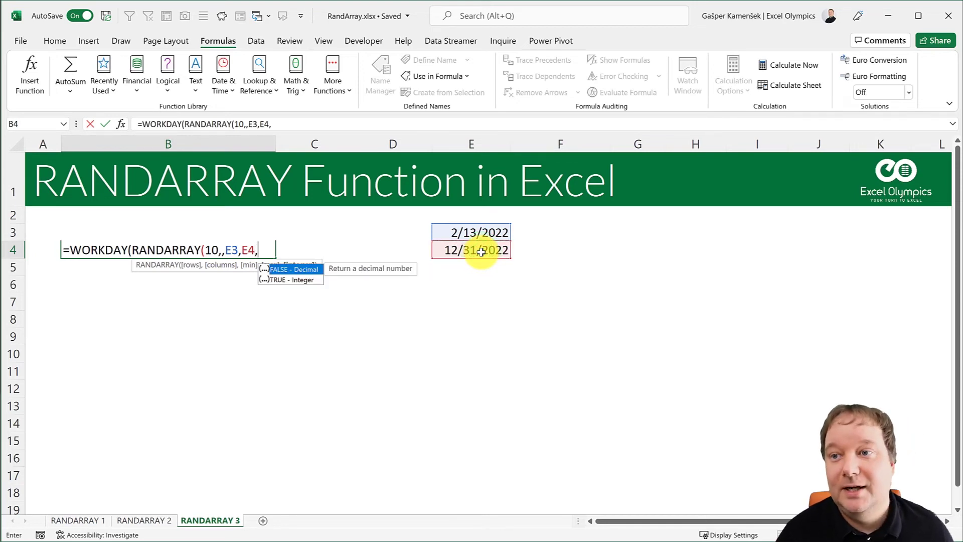
key("Down")
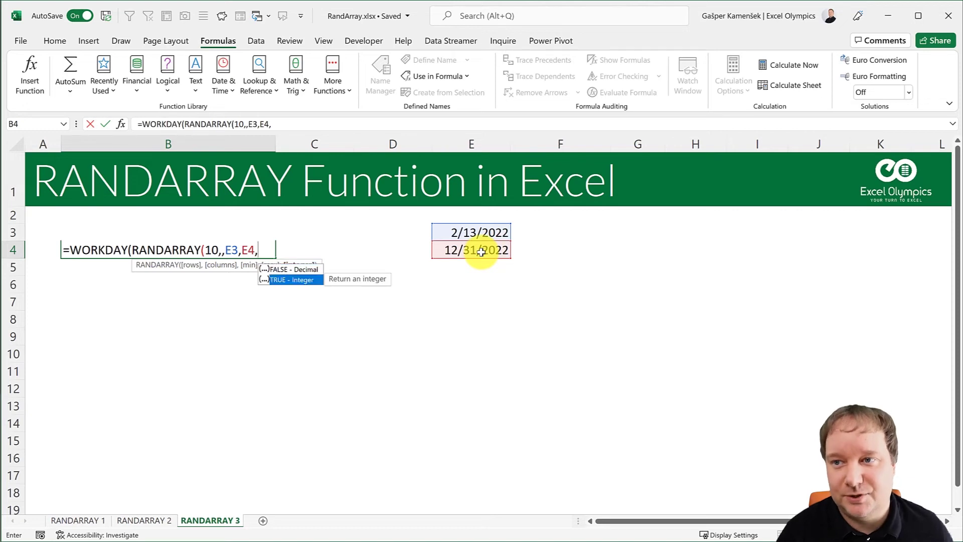
type("1)")
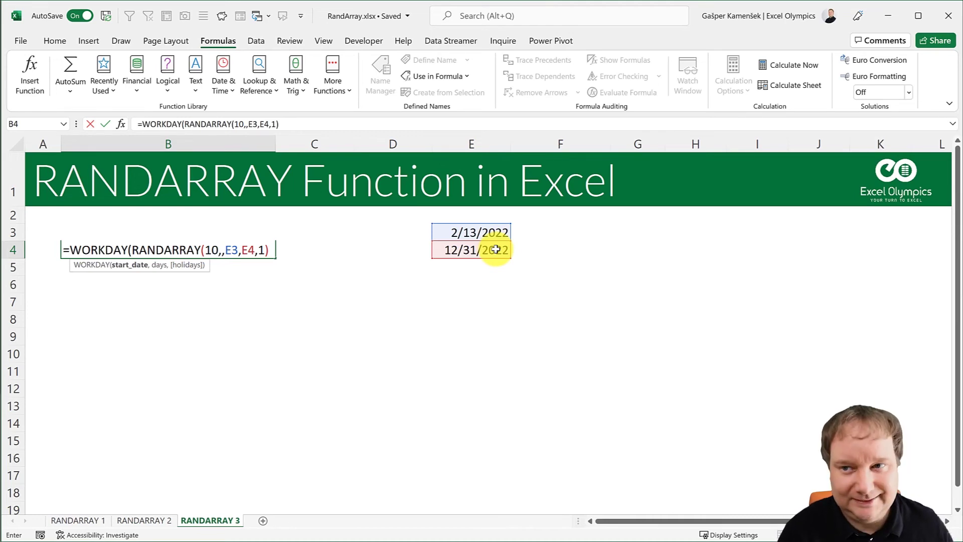
type(",1")
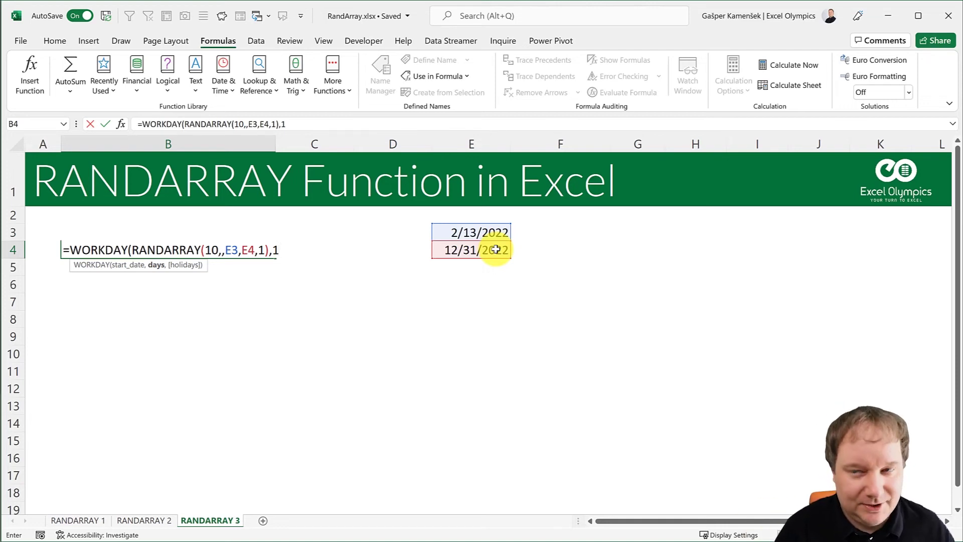
Complete the formula as =WORKDAY(RANDARRAY(10,,E3,E4-1,1),1) and commit it to spill ten workdays.
type(")")
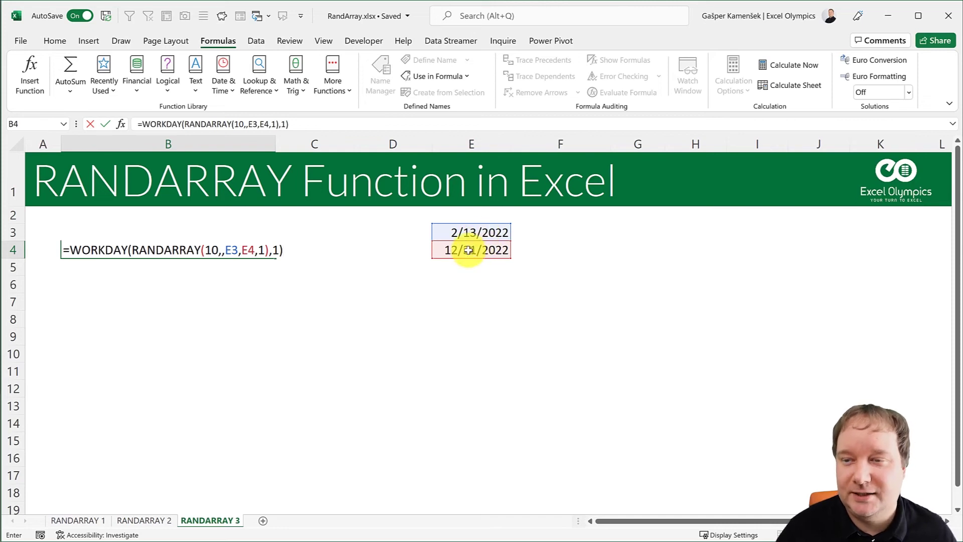
left_click(253, 249)
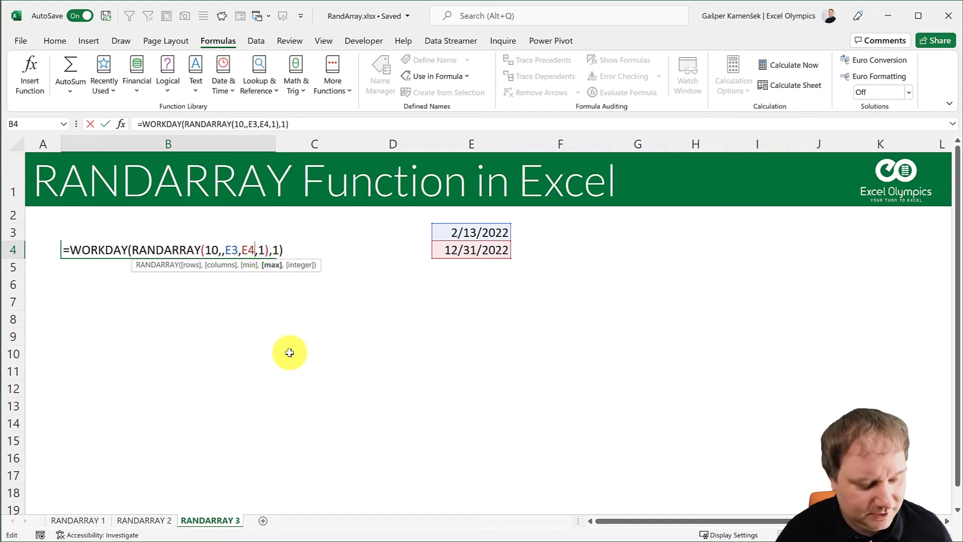
type("-1")
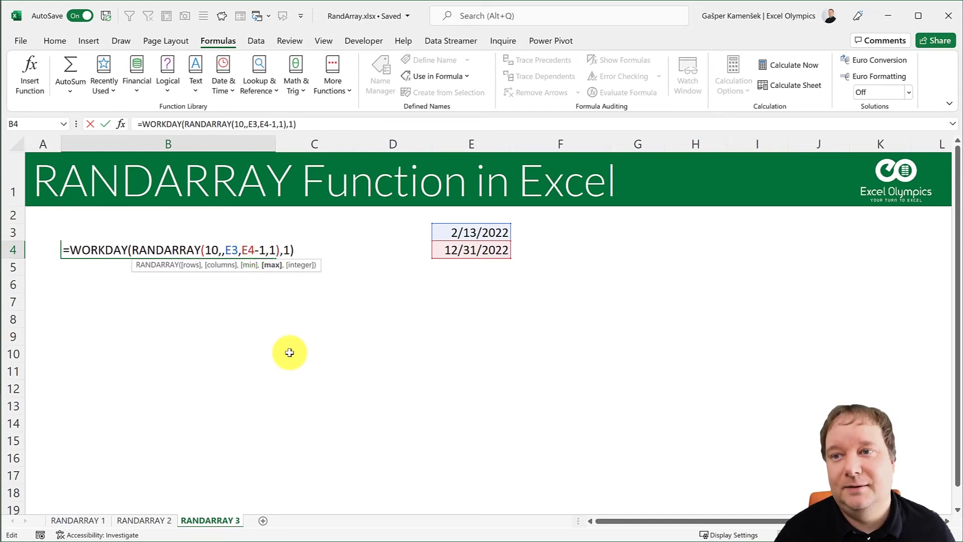
left_click(301, 246)
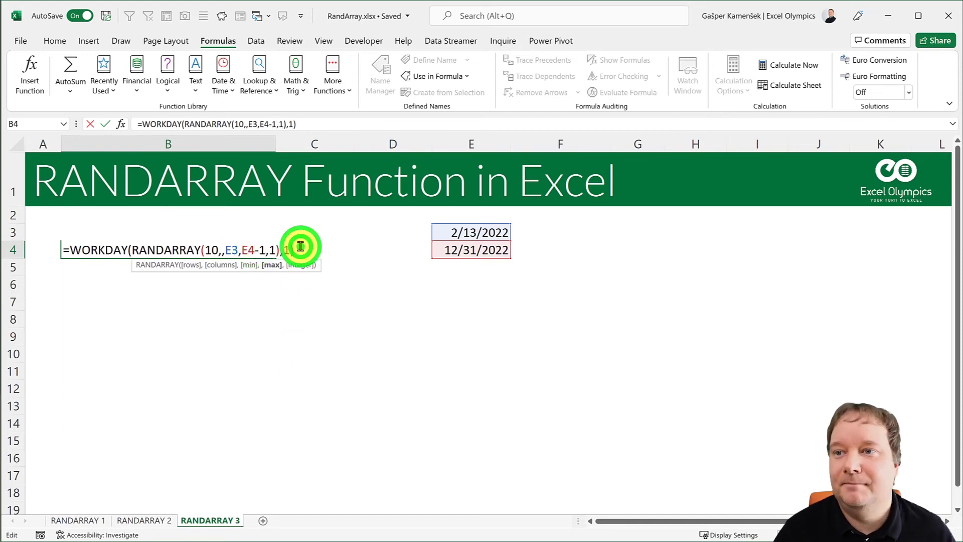
left_click(230, 248)
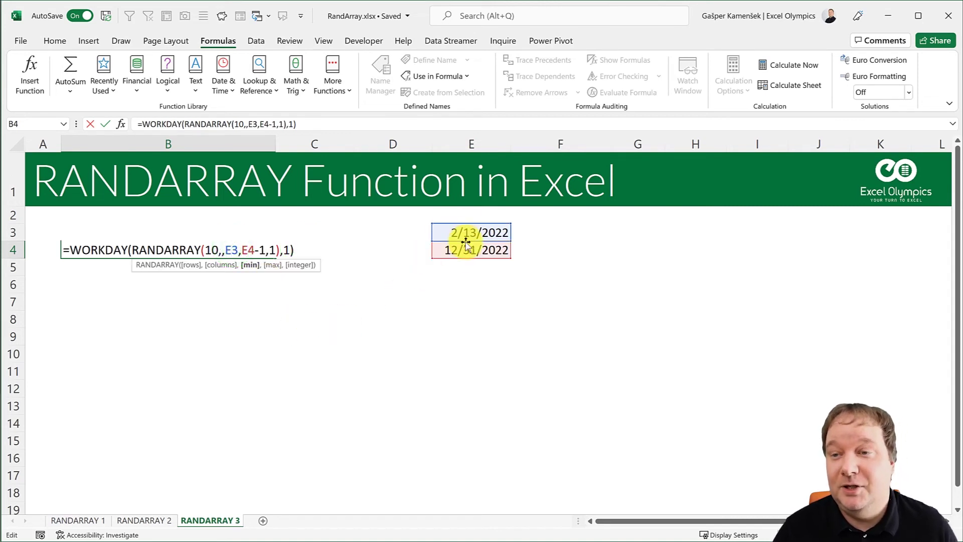
left_click(297, 249)
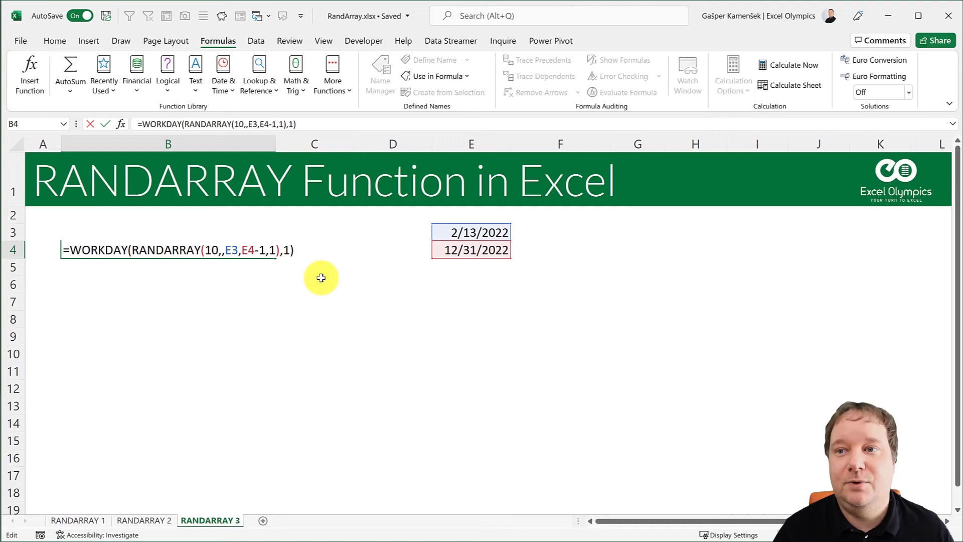
key("Return")
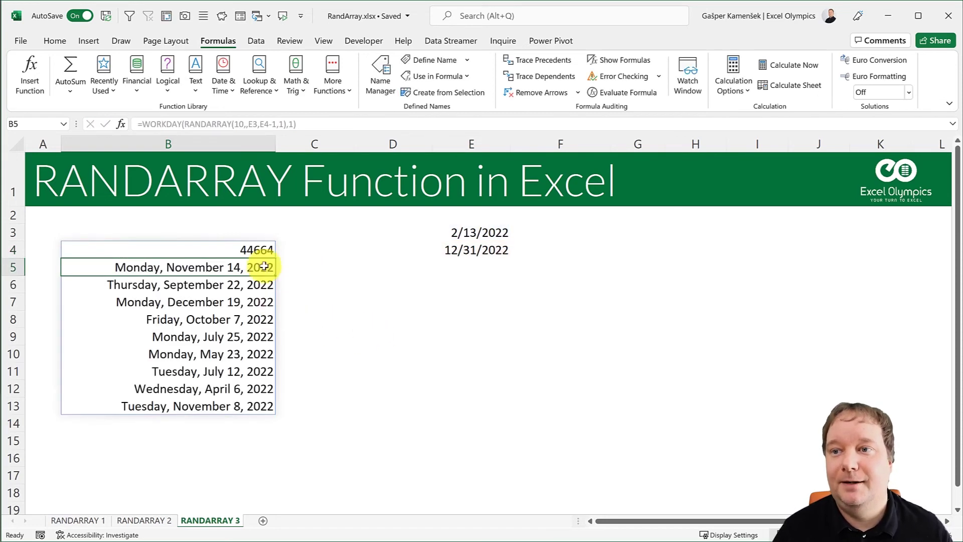
Format B4:B13 with the long weekday date format.
left_click_drag(250, 249, 253, 402)
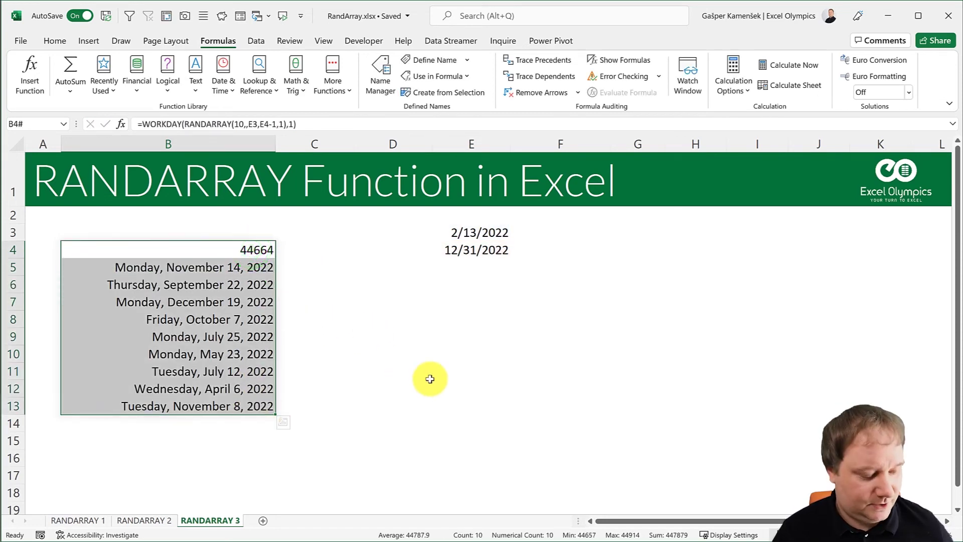
key("ctrl+1")
left_click(351, 230)
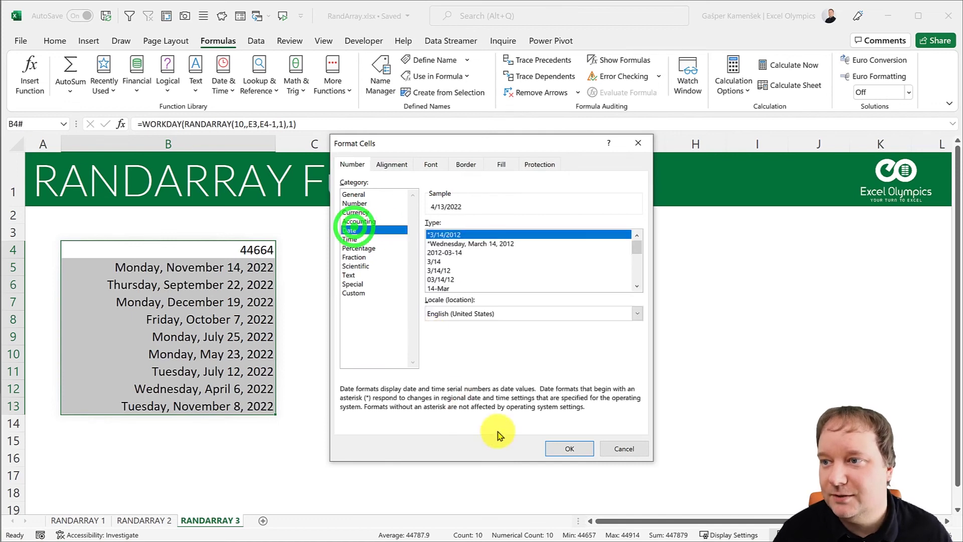
left_click(552, 448)
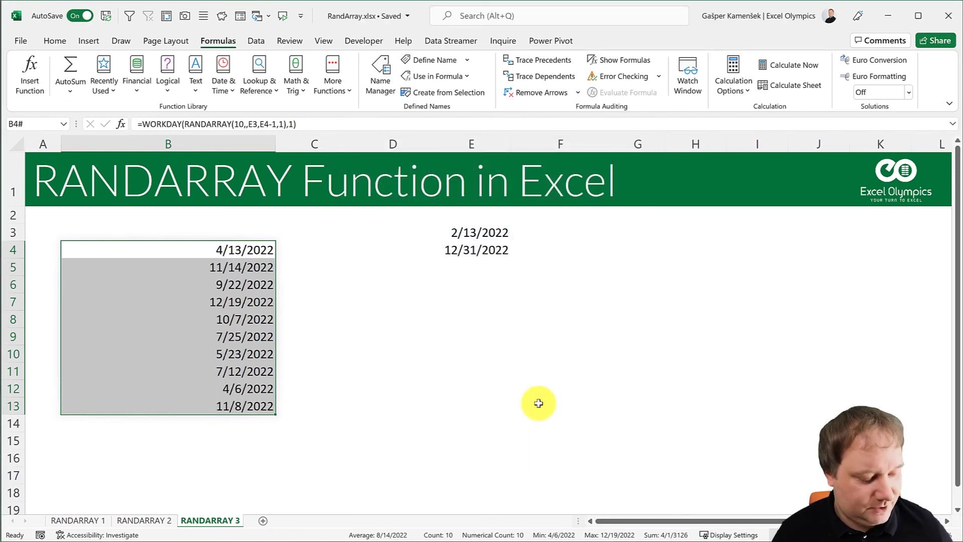
key("ctrl+1")
left_click(455, 243)
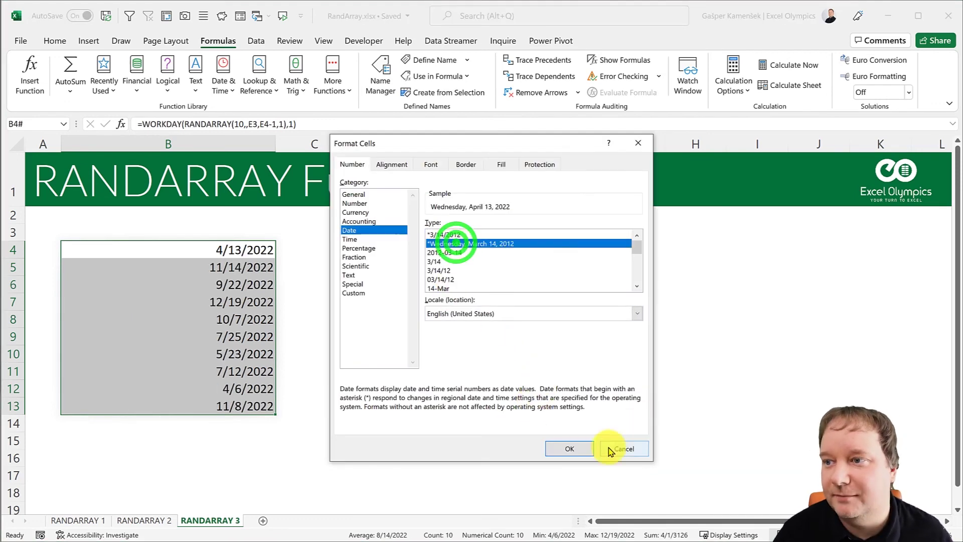
left_click(580, 447)
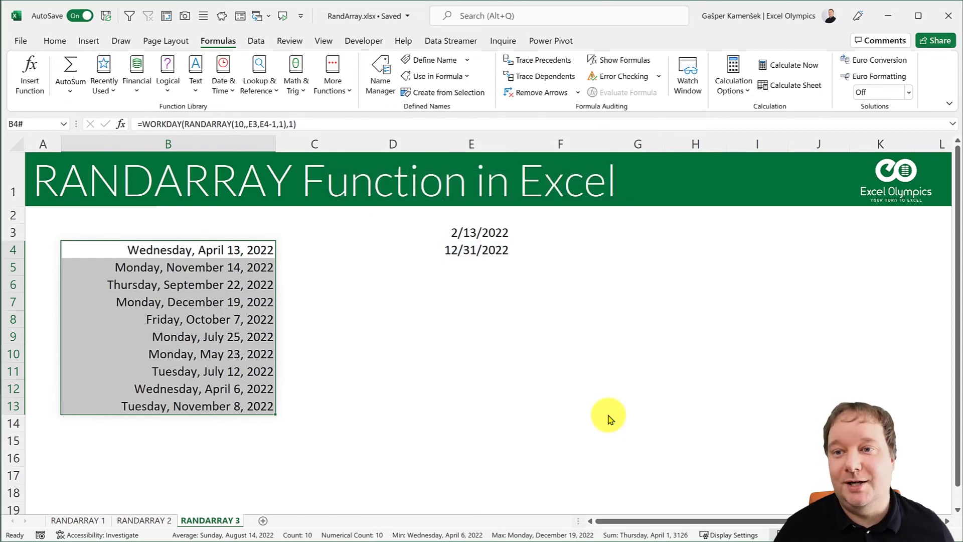
Recalculate twice with F9 for new random dates, then select B4:B13.
left_click(557, 333)
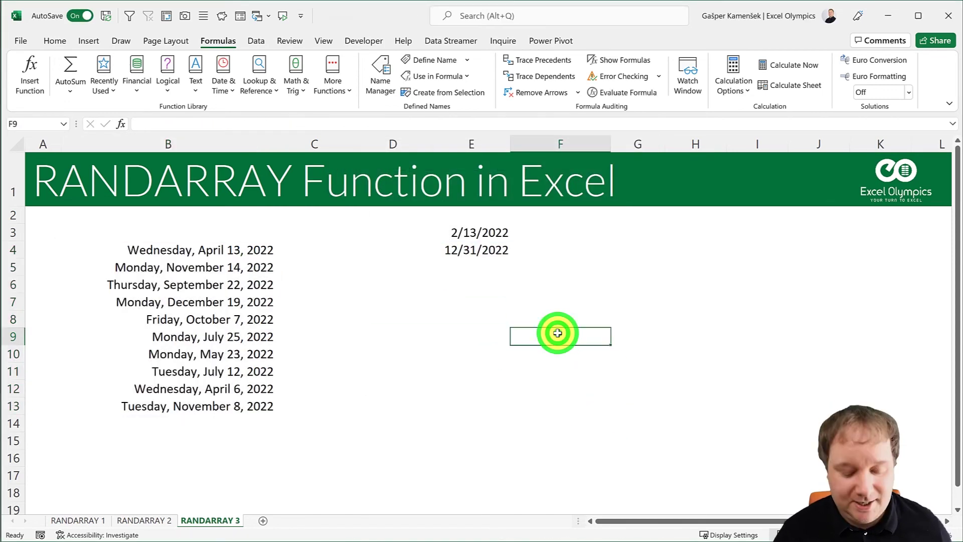
key("F9")
key("F9")
key("F9")
key("F9")
key("F9")
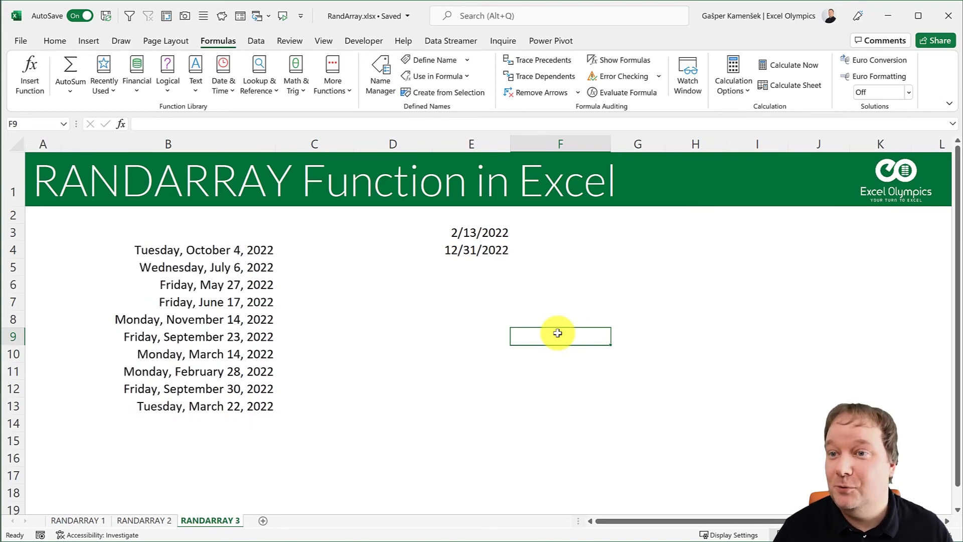
key("F9")
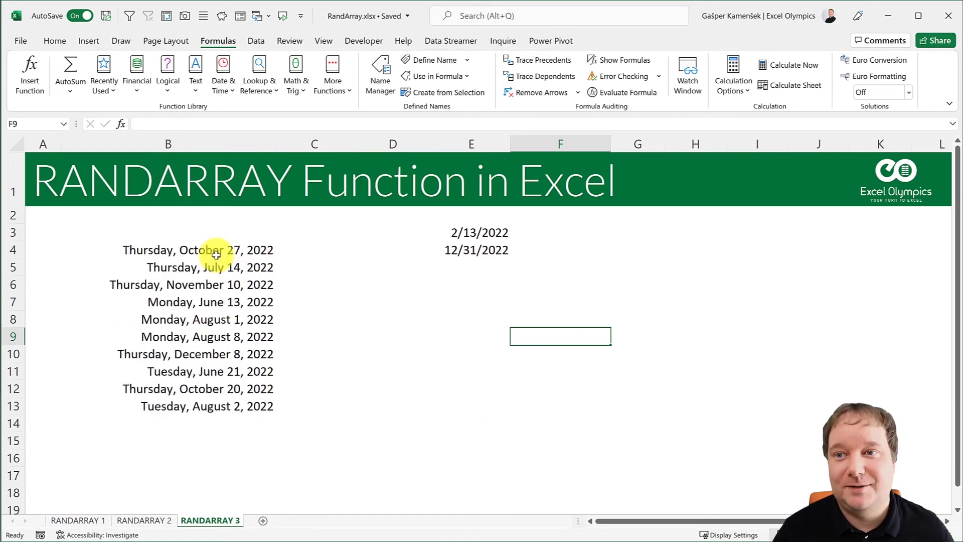
left_click_drag(213, 250, 231, 406)
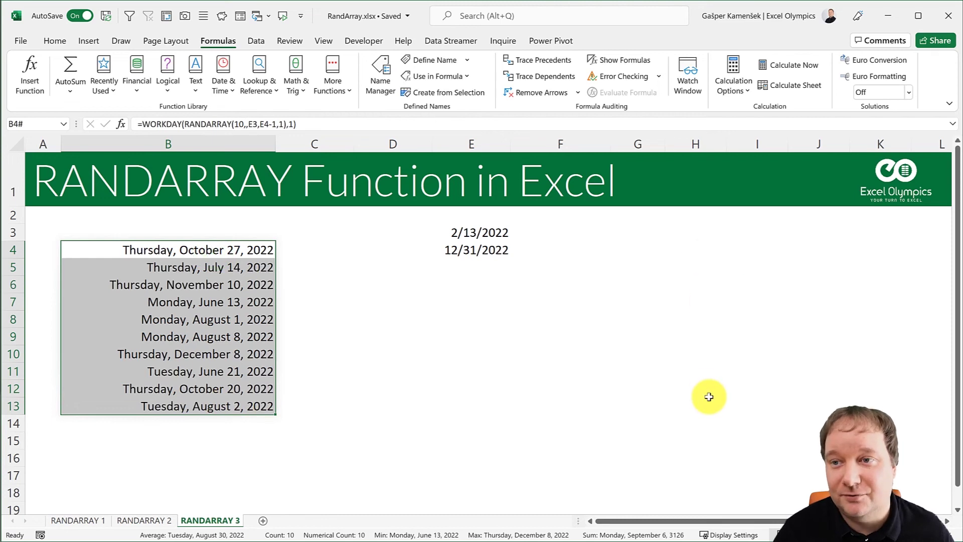
left_click(121, 124)
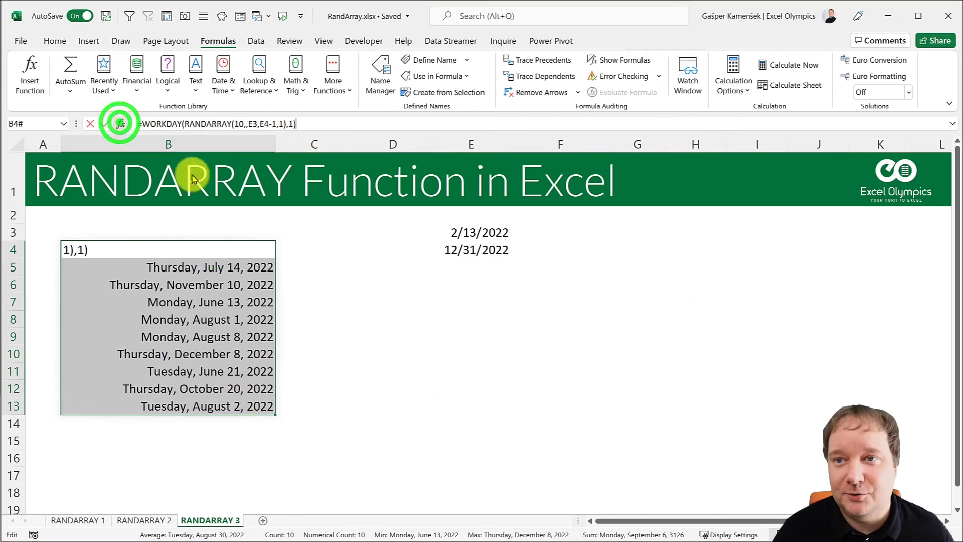
left_click(413, 276)
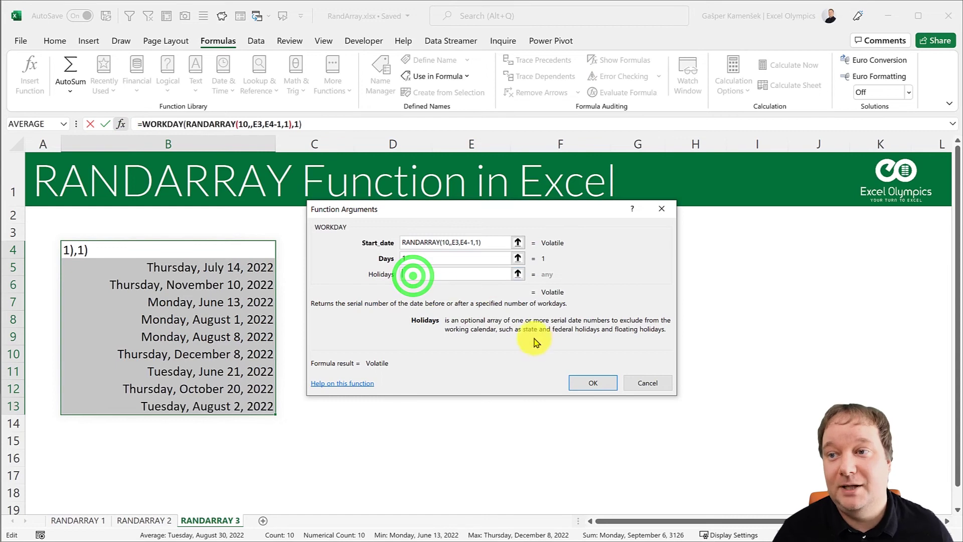
left_click(662, 383)
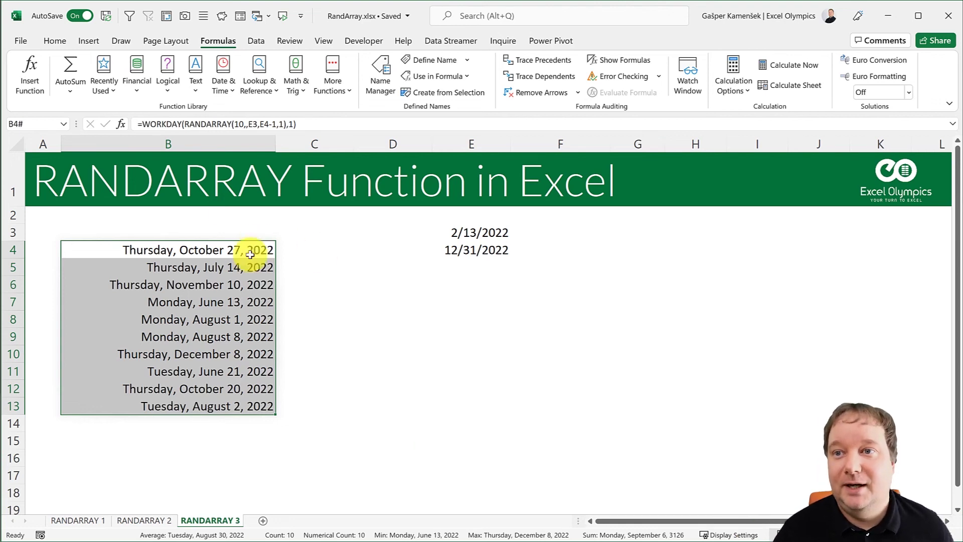
left_click(142, 121)
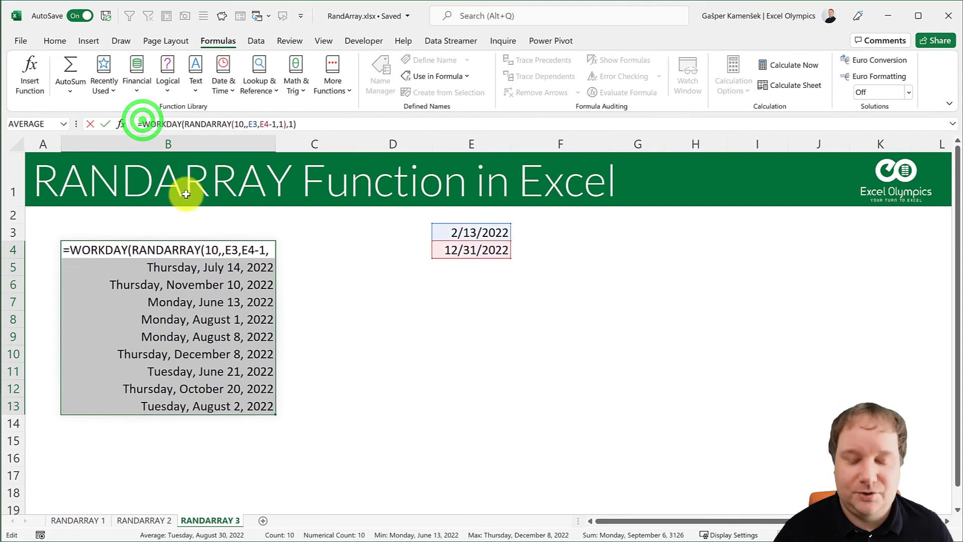
Wrap B4's WORKDAY formula in SORT() so the ten dates list in ascending order.
type("sort")
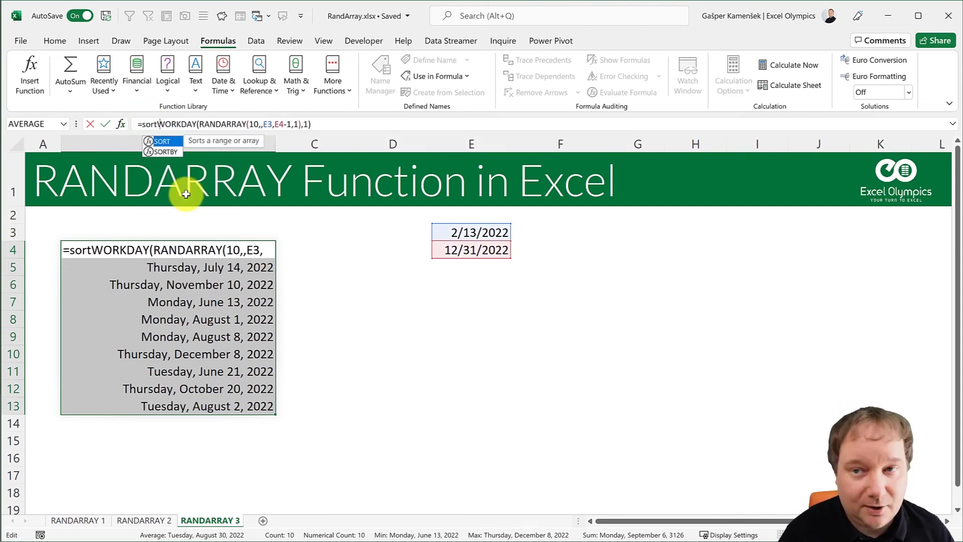
type("(")
left_click(329, 121)
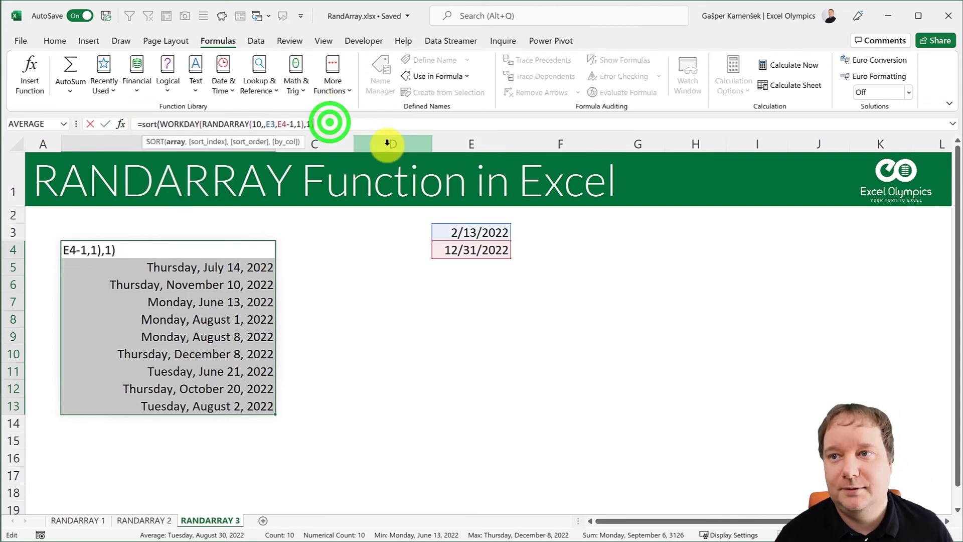
type(")")
key("Return")
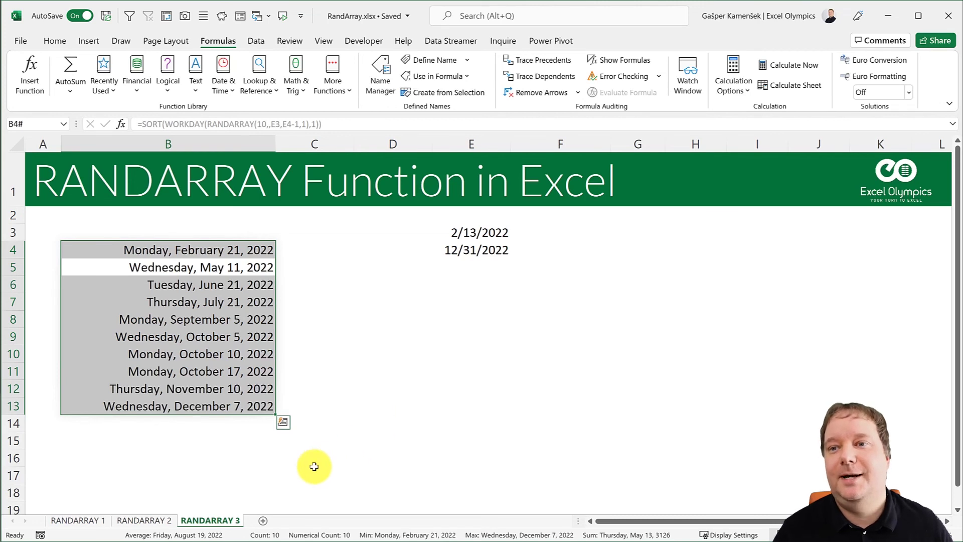
Check C4's =RANDARRAY(B3,B4,B5,B6) formula on RANDARRAY 1, then glance at the RANDARRAY 2 and 3 sheets.
left_click(96, 520)
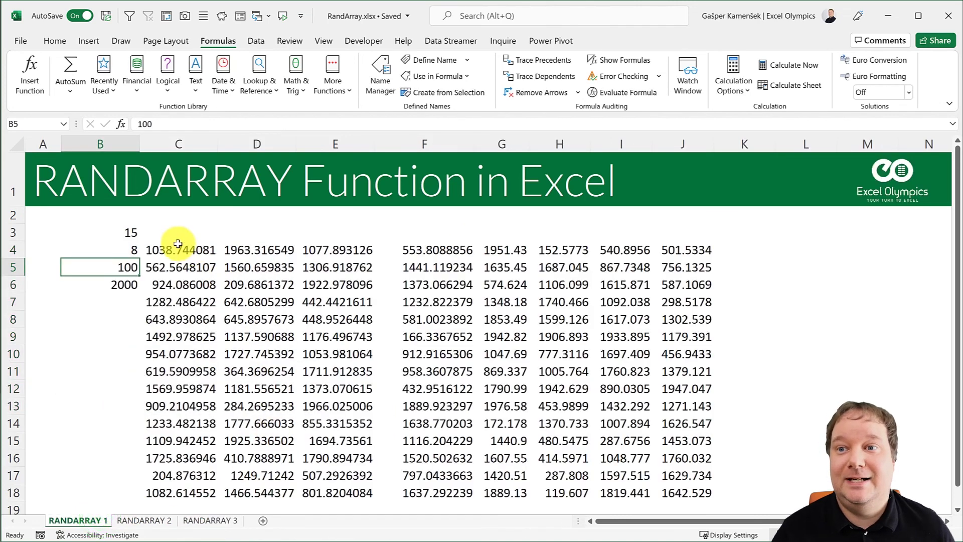
left_click(187, 249)
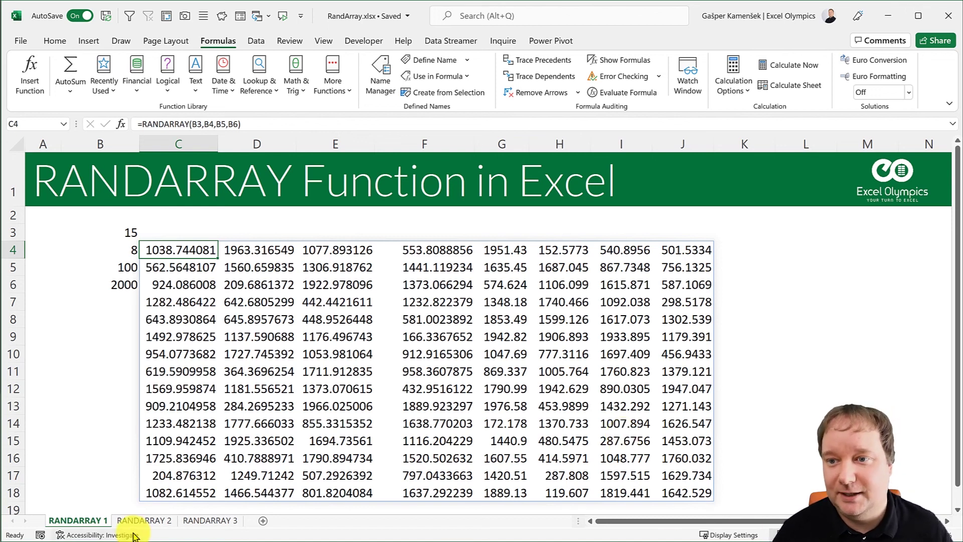
left_click(145, 521)
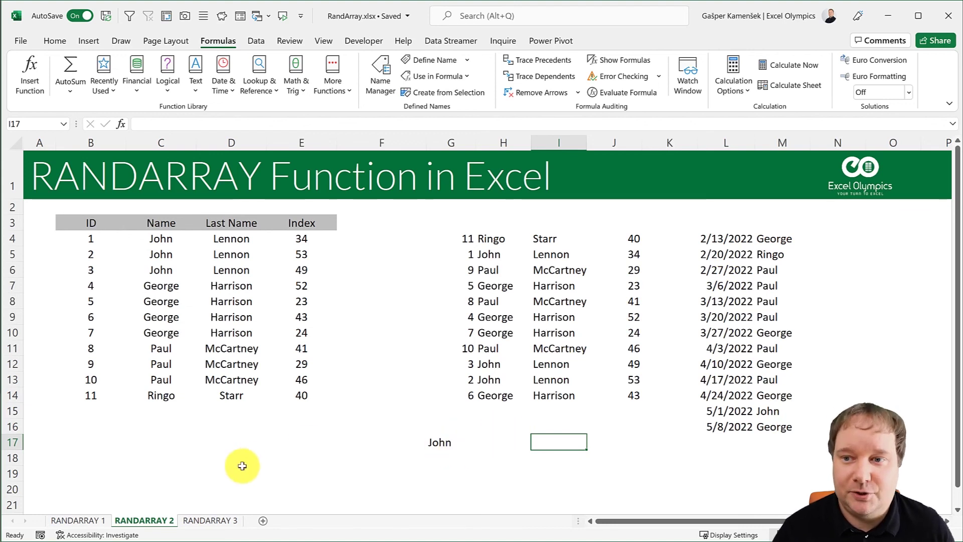
left_click(211, 521)
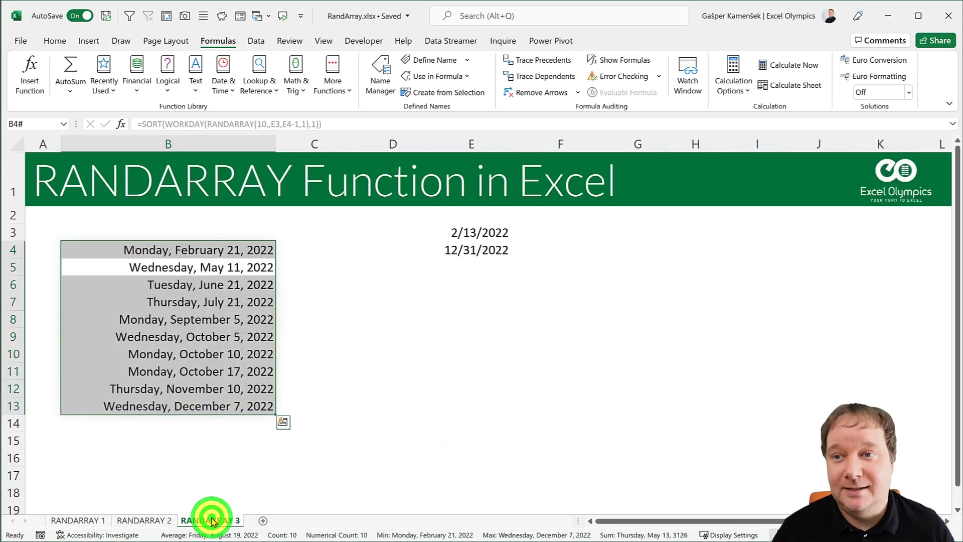
Inspect the shuffled-list formula in G4 on RANDARRAY 2 and the sorted-dates cell B4 on RANDARRAY 3, ending on RANDARRAY 1.
left_click(159, 519)
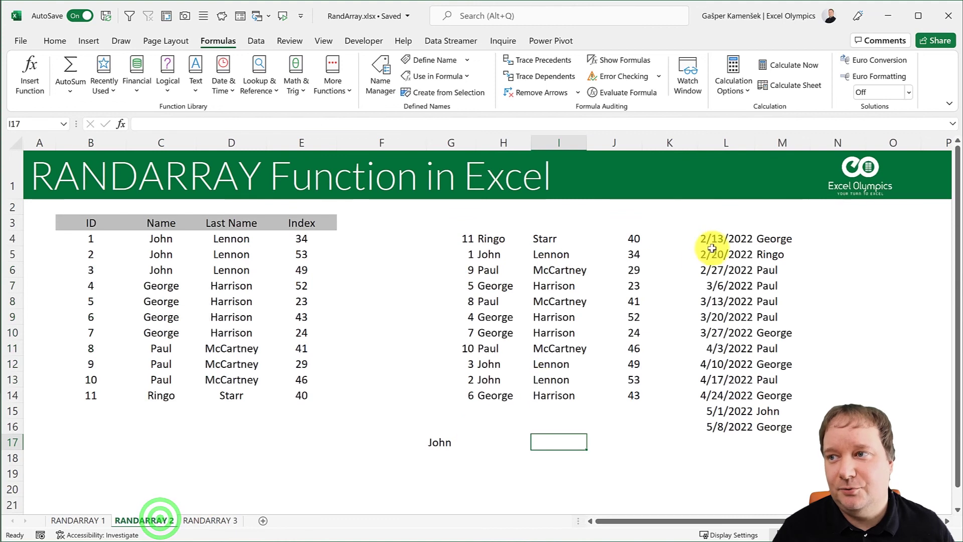
left_click(467, 238)
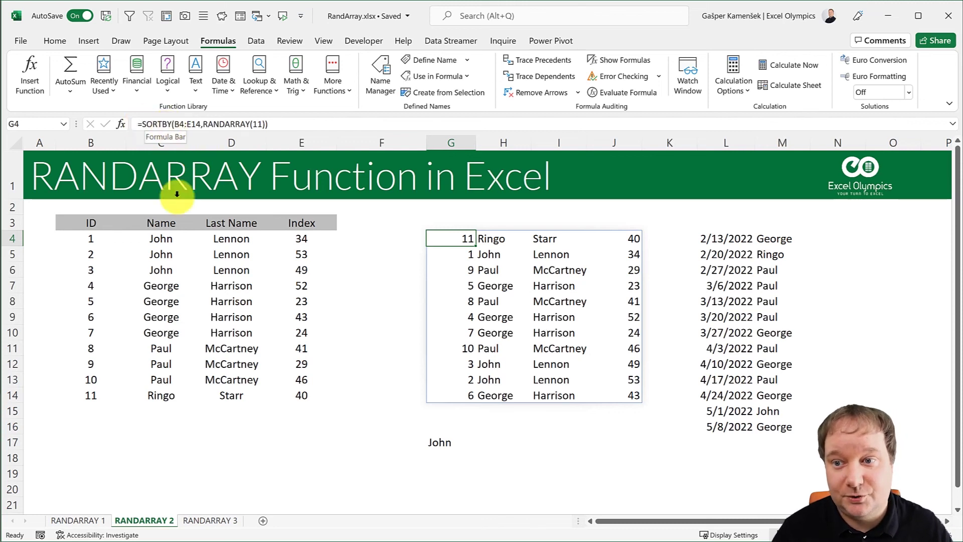
left_click(210, 520)
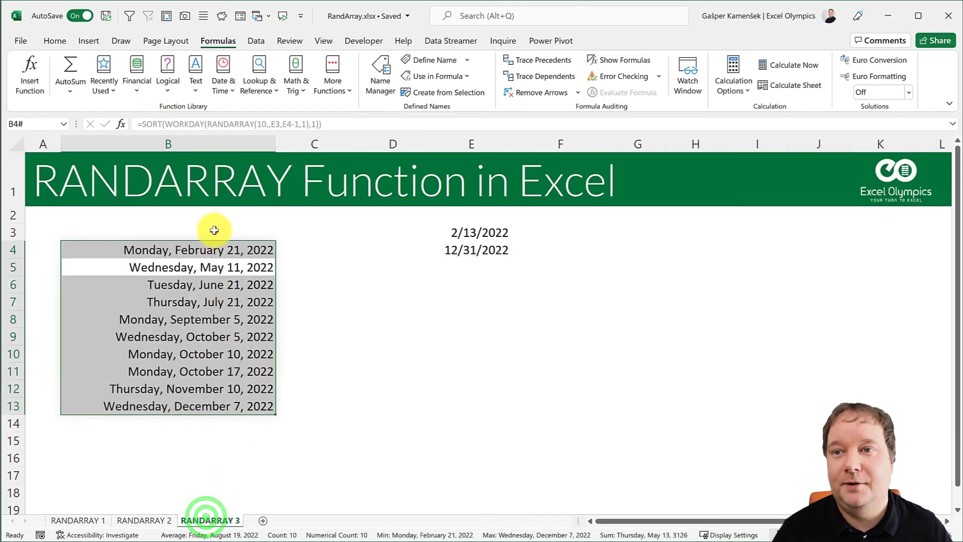
left_click(235, 250)
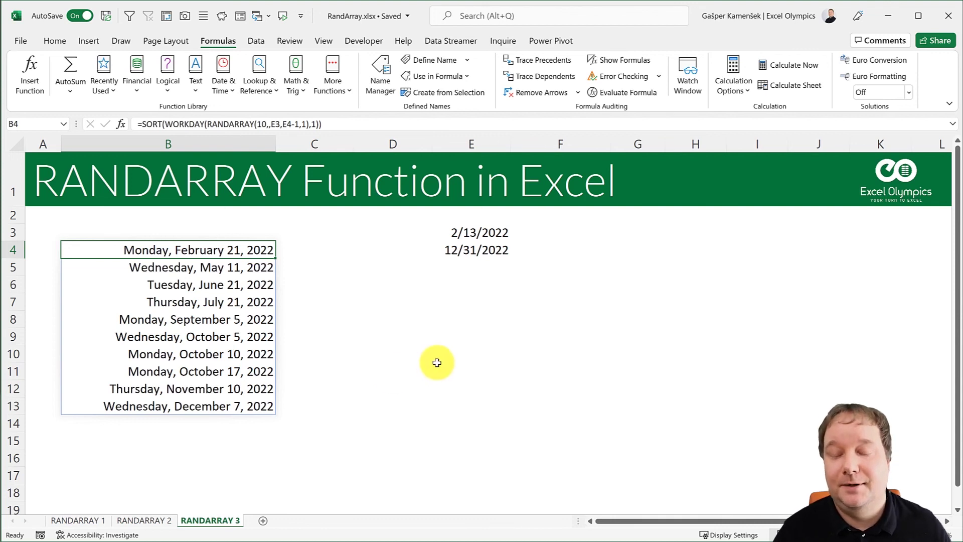
left_click(79, 520)
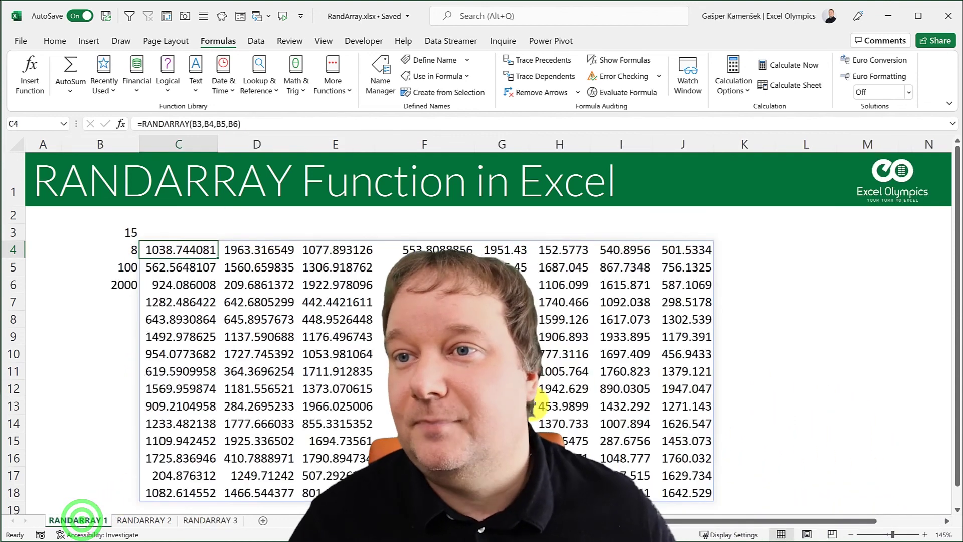